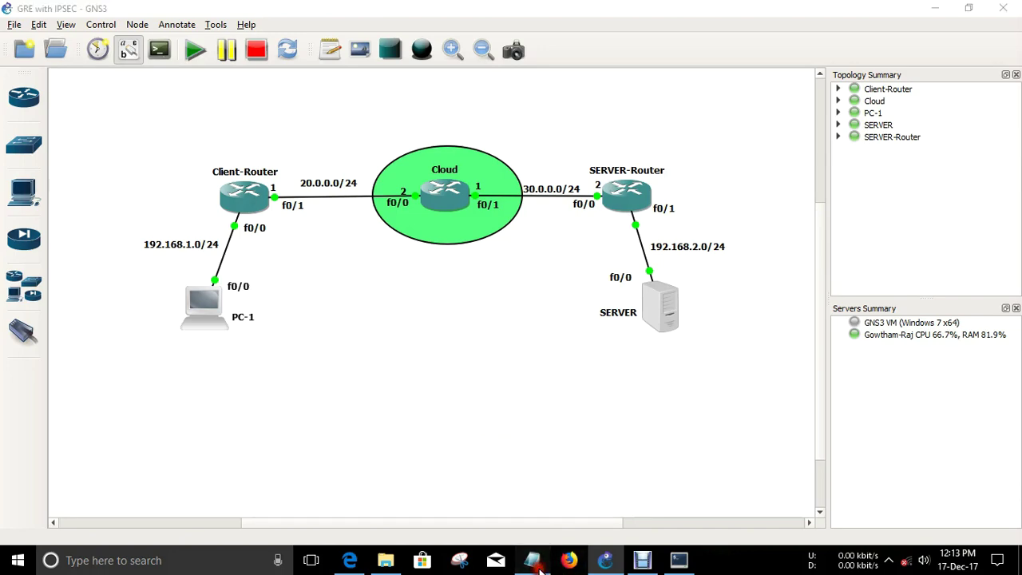
- Bring the IPSEC task list in Notepad in front of the GNS3 topology
{"action": "left_click", "coordinate": [532, 560]}
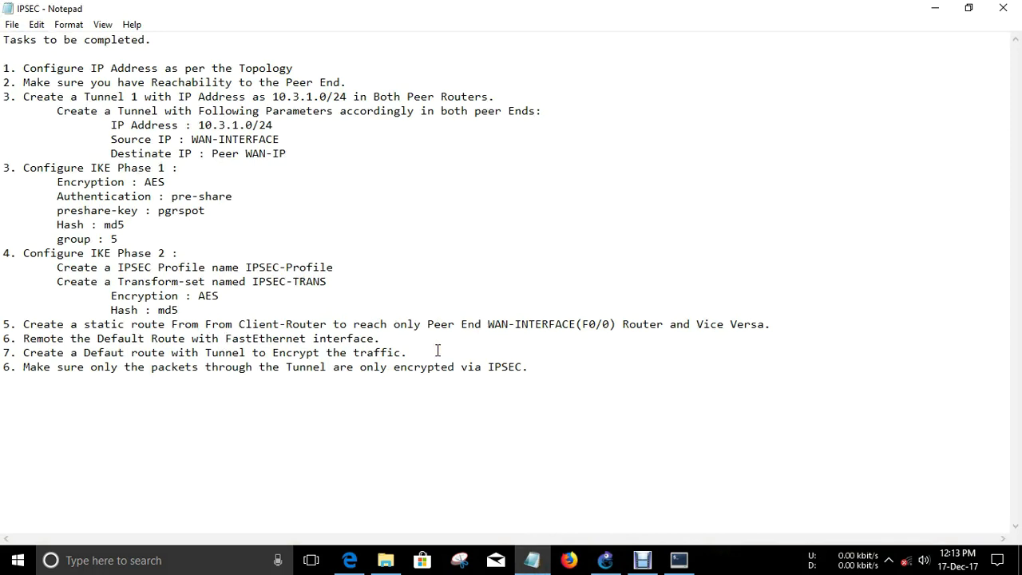
- Highlight the first task line, which covers configuring IP addresses
{"action": "left_click", "coordinate": [29, 69]}
{"action": "left_click_drag", "start_coordinate": [30, 68], "coordinate": [314, 68]}
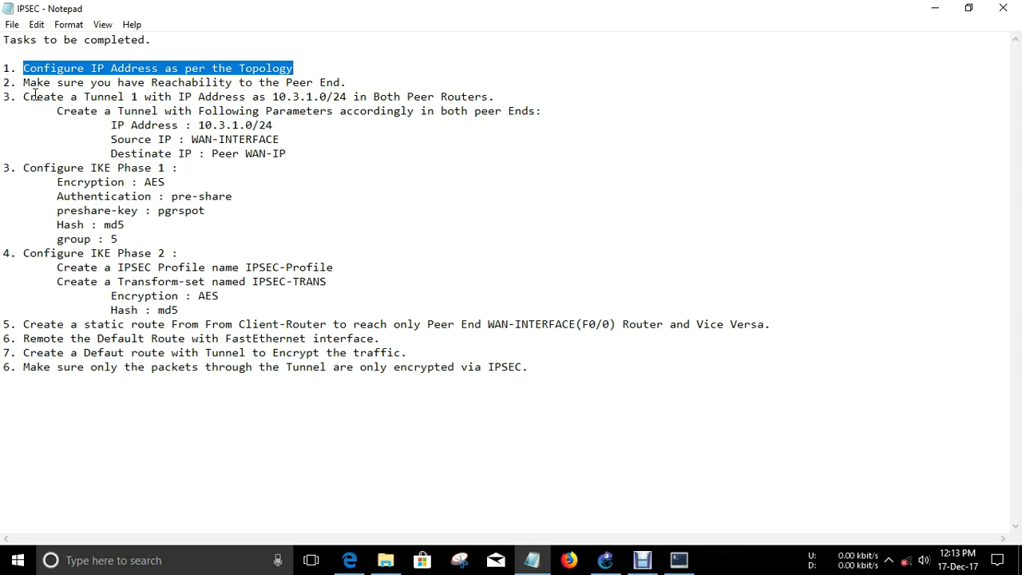
- List Client-Router's static routes with 'show ip route static'
{"action": "left_click", "coordinate": [679, 559]}
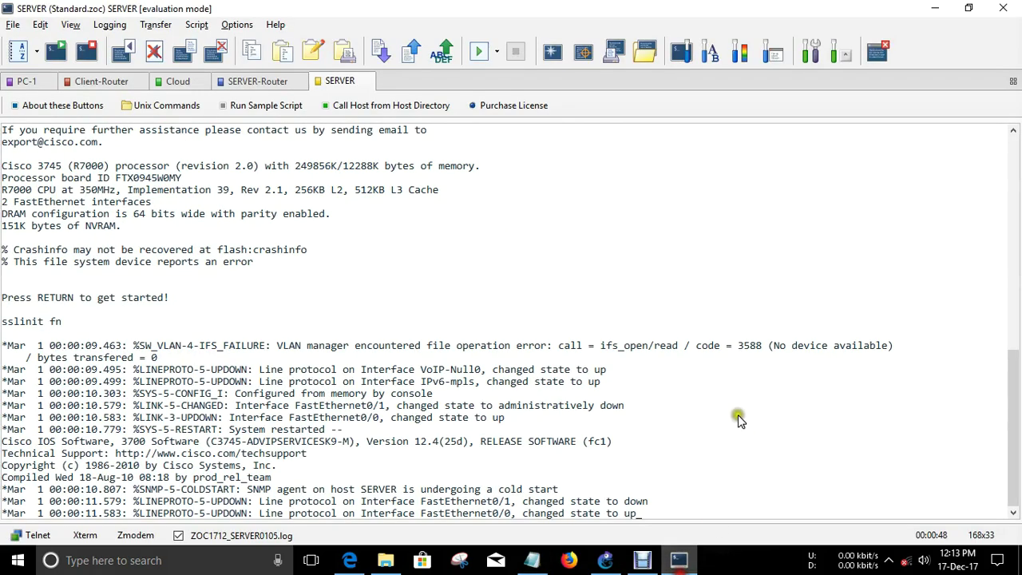
{"action": "left_click", "coordinate": [16, 82]}
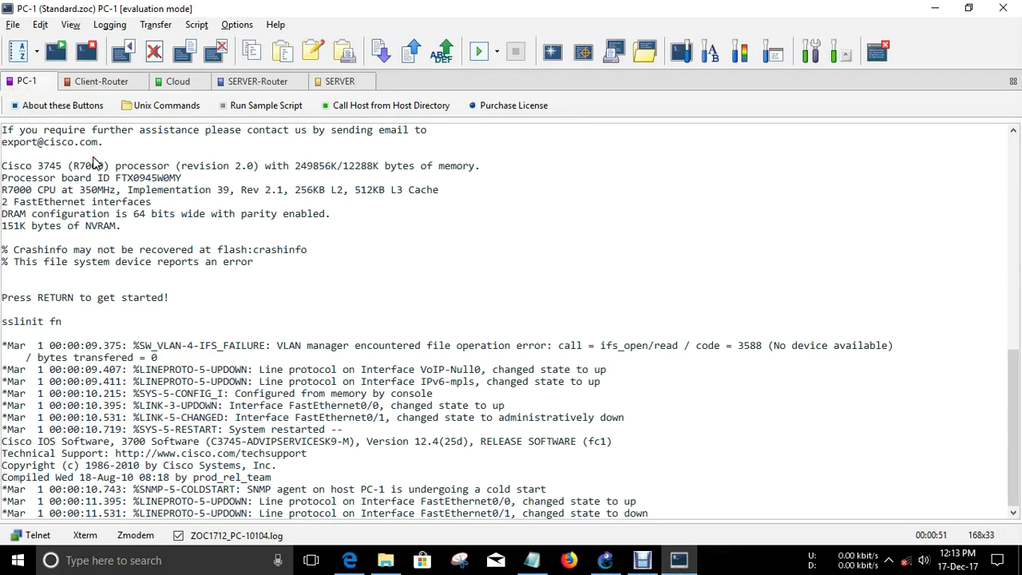
{"action": "key", "text": "Return"}
{"action": "key", "text": "Return"}
{"action": "key", "text": "Return"}
{"action": "key", "text": "Return"}
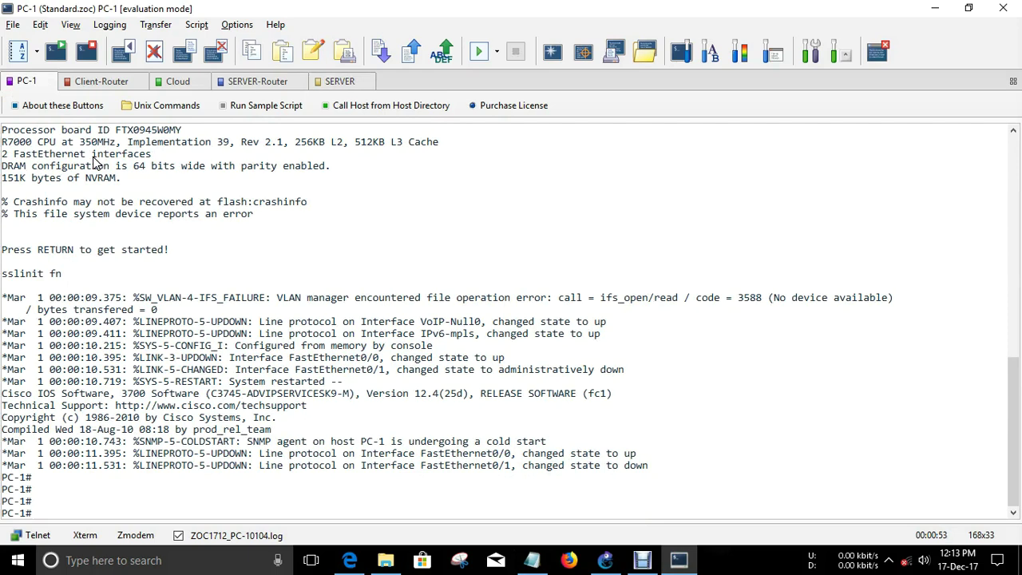
{"action": "key", "text": "ctrl+Tab"}
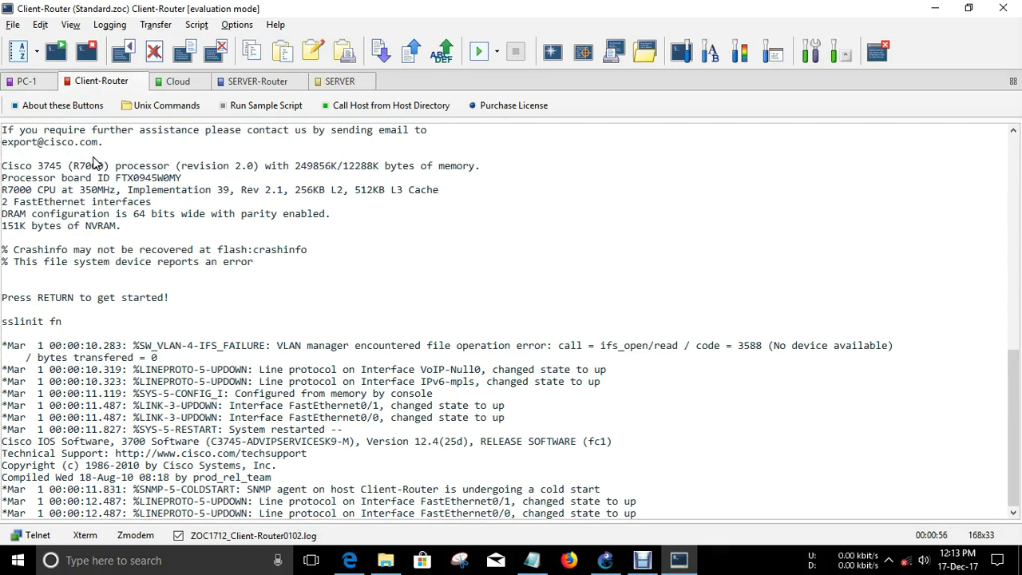
{"action": "key", "text": "Return"}
{"action": "key", "text": "Return"}
{"action": "type", "text": "sh"}
{"action": "key", "text": "Tab"}
{"action": "type", "text": "ip rou"}
{"action": "key", "text": "Tab"}
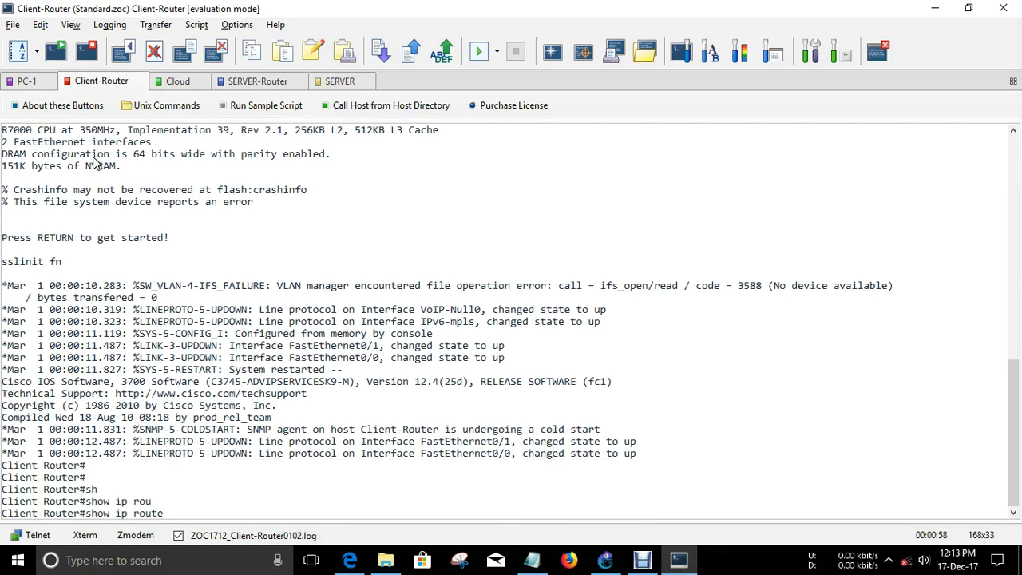
{"action": "type", "text": "st"}
{"action": "key", "text": "Tab"}
{"action": "key", "text": "Return"}
{"action": "key", "text": "Return"}
{"action": "key", "text": "Return"}
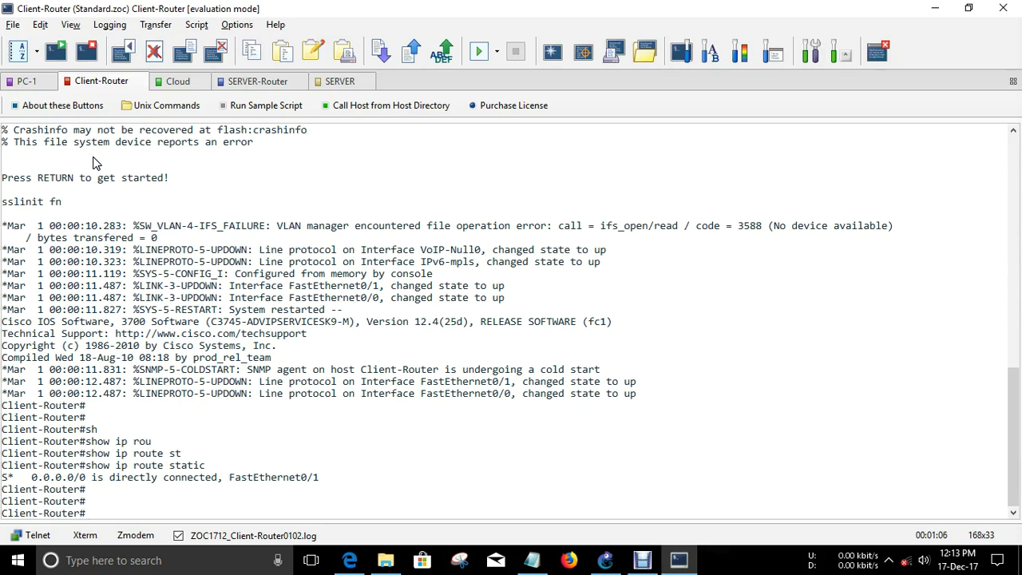
- Show the Cloud router's static routes with 'show ip route static'
{"action": "key", "text": "ctrl+Tab"}
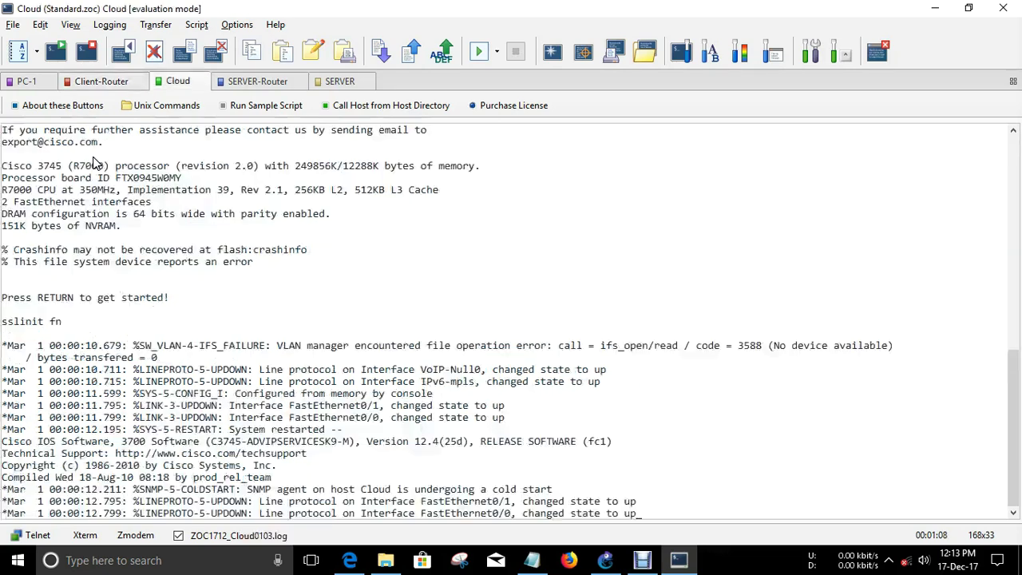
{"action": "key", "text": "Return"}
{"action": "key", "text": "Return"}
{"action": "key", "text": "Return"}
{"action": "type", "text": "sh"}
{"action": "key", "text": "Return"}
{"action": "type", "text": "show ip route"}
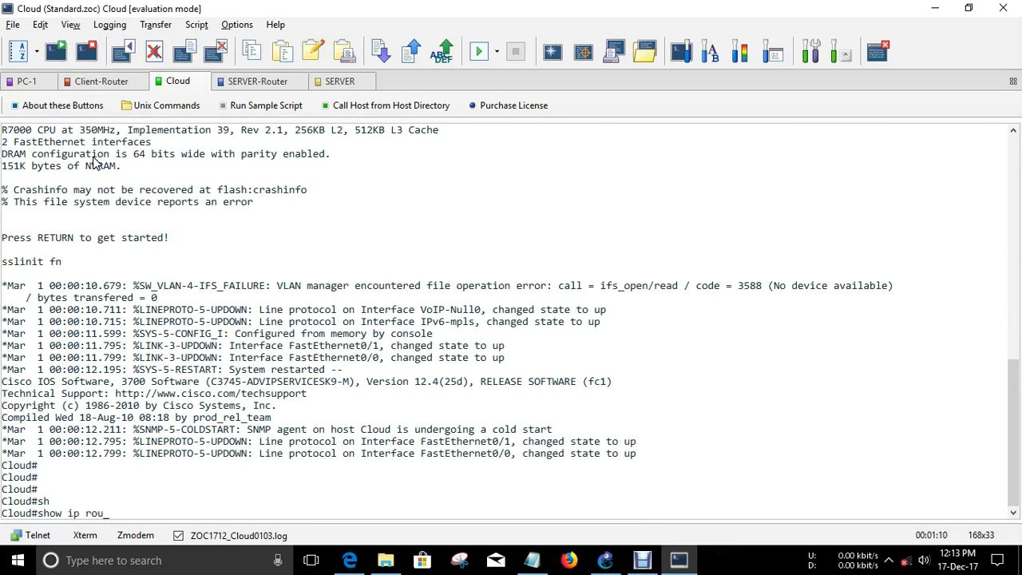
{"action": "key", "text": "Tab"}
{"action": "type", "text": "st"}
{"action": "key", "text": "Tab"}
{"action": "key", "text": "Return"}
{"action": "key", "text": "Return"}
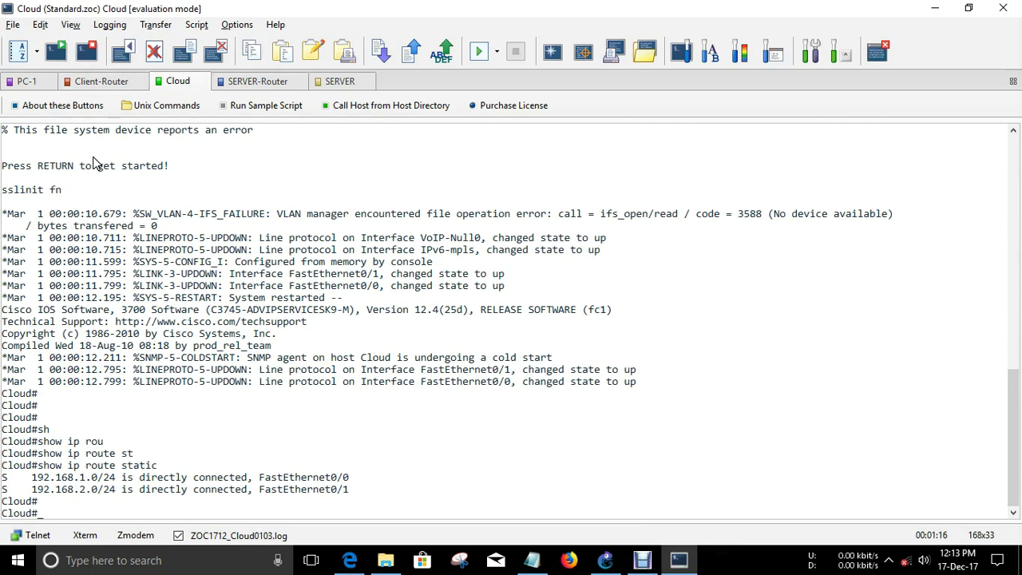
- Show SERVER-Router's static routes: a default route 0.0.0.0/0 via FastEthernet0/0
{"action": "key", "text": "ctrl+Tab"}
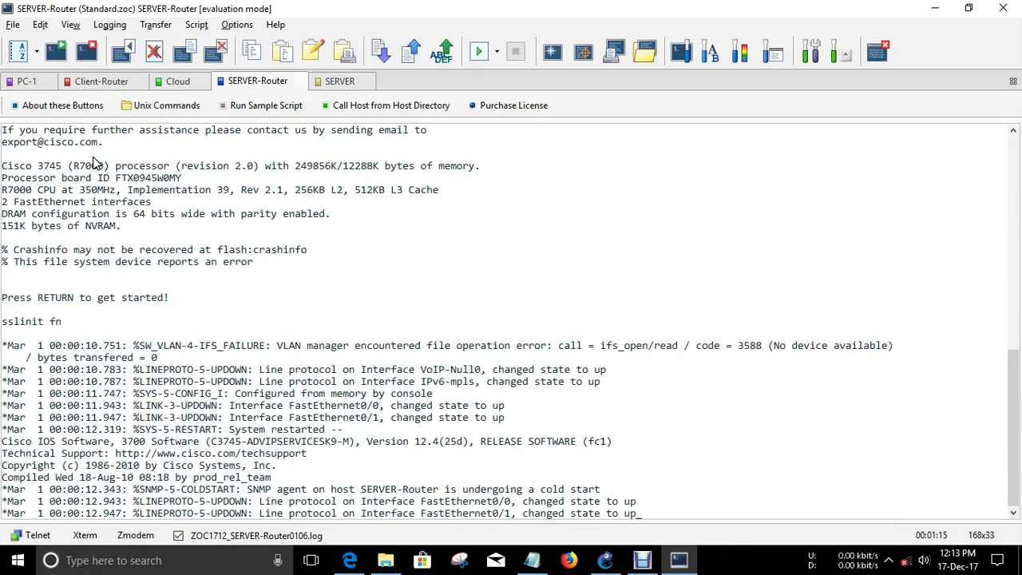
{"action": "key", "text": "Return"}
{"action": "key", "text": "Return"}
{"action": "type", "text": "sh"}
{"action": "key", "text": "Return"}
{"action": "type", "text": "show ip rou"}
{"action": "key", "text": "Tab"}
{"action": "type", "text": "st"}
{"action": "key", "text": "Tab"}
{"action": "key", "text": "Return"}
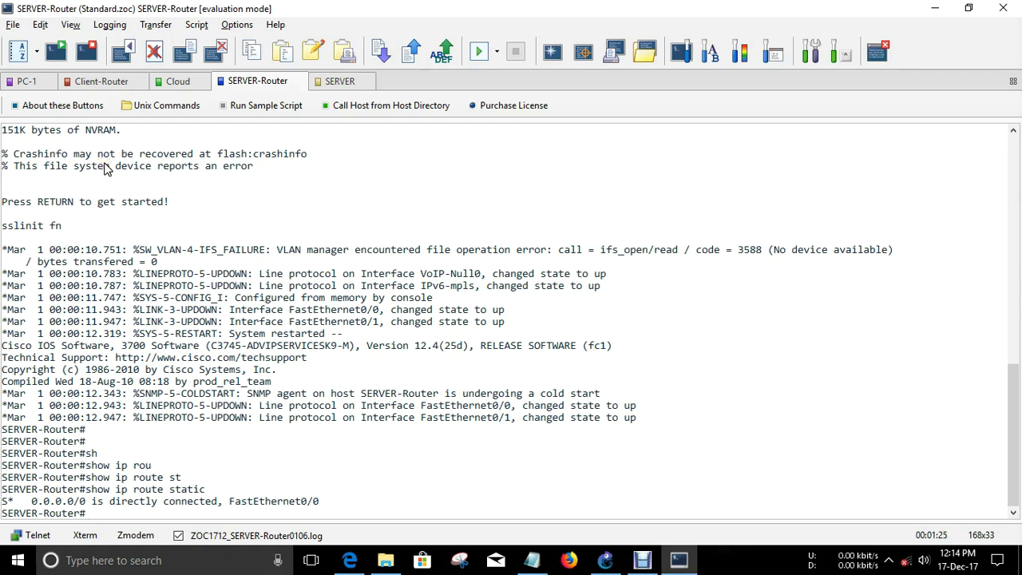
- Highlight the tunnel creation task and its parameters in the IPSEC list
{"action": "left_click", "coordinate": [531, 559]}
{"action": "left_click", "coordinate": [240, 302]}
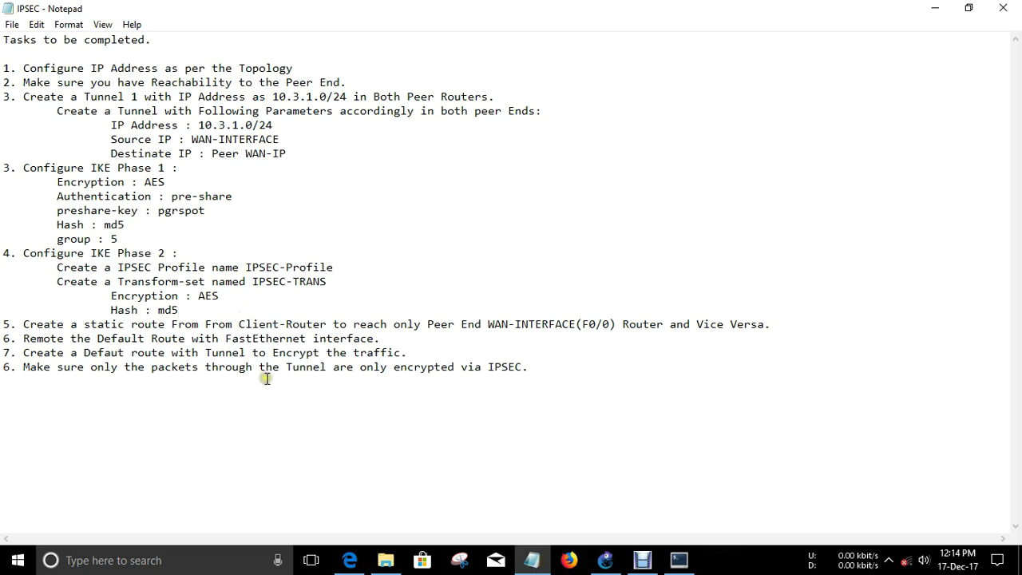
{"action": "left_click_drag", "start_coordinate": [24, 97], "coordinate": [297, 154]}
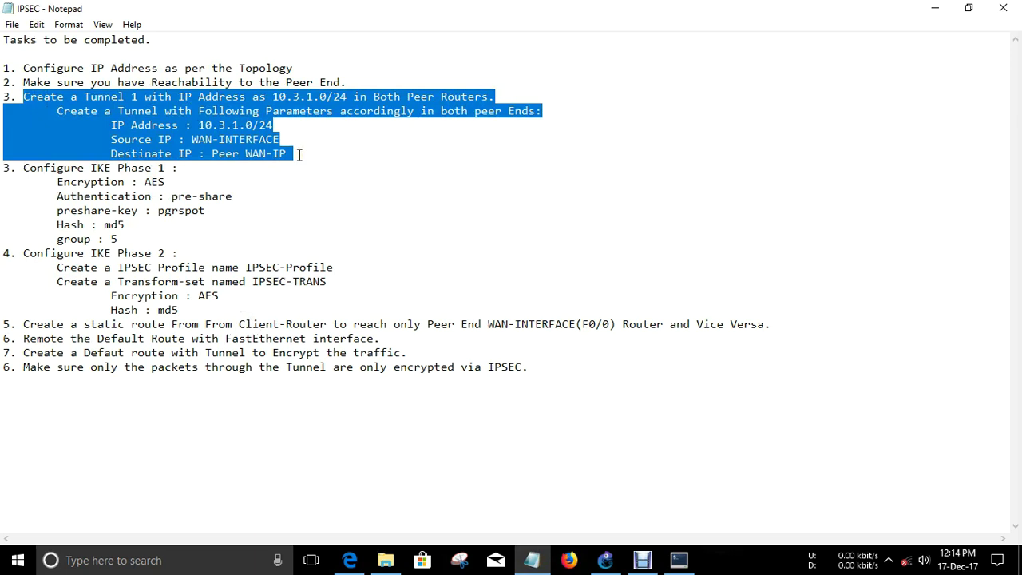
{"action": "left_click", "coordinate": [392, 197]}
- Mark tunnel network 10.3.1.0/24, WAN source and peer WAN destination, then return to Client-Router
{"action": "left_click_drag", "start_coordinate": [275, 97], "coordinate": [371, 97]}
{"action": "left_click_drag", "start_coordinate": [185, 140], "coordinate": [281, 139]}
{"action": "left_click_drag", "start_coordinate": [213, 154], "coordinate": [297, 155]}
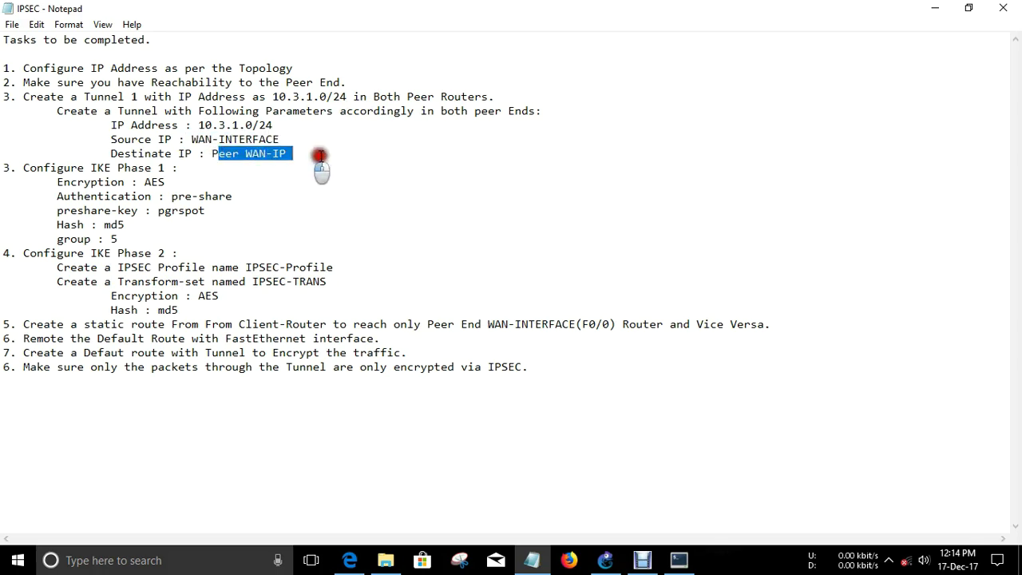
{"action": "left_click", "coordinate": [337, 175]}
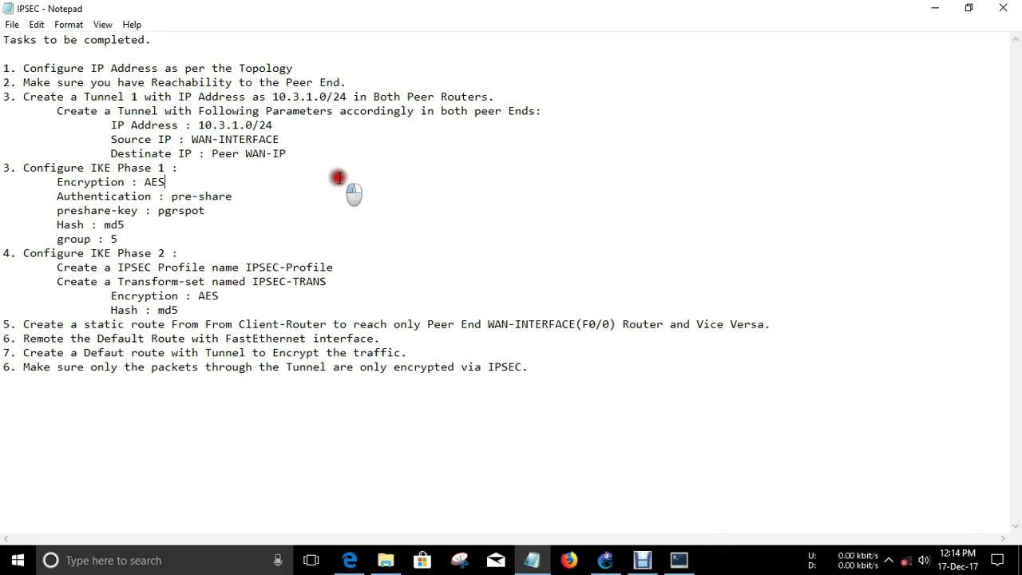
{"action": "left_click", "coordinate": [679, 560]}
{"action": "left_click", "coordinate": [85, 83]}
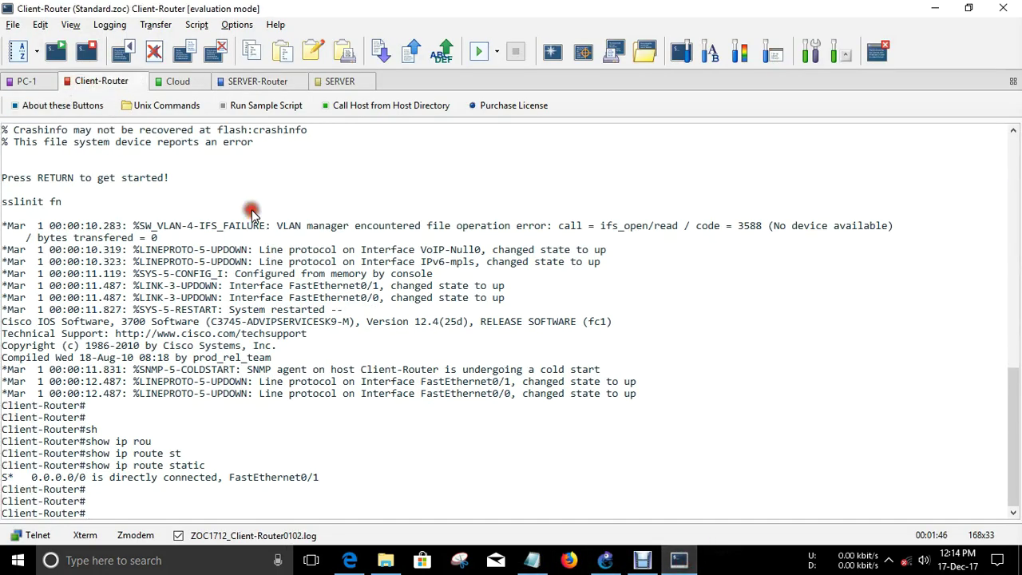
- Create interface Tunnel1 on Client-Router with IP 10.3.1.1 255.255.255.0
{"action": "key", "text": "Return"}
{"action": "key", "text": "Return"}
{"action": "type", "text": "conf t"}
{"action": "key", "text": "Return"}
{"action": "key", "text": "Return"}
{"action": "type", "text": "int"}
{"action": "key", "text": "Tab"}
{"action": "type", "text": "tun"}
{"action": "key", "text": "Tab"}
{"action": "type", "text": "1"}
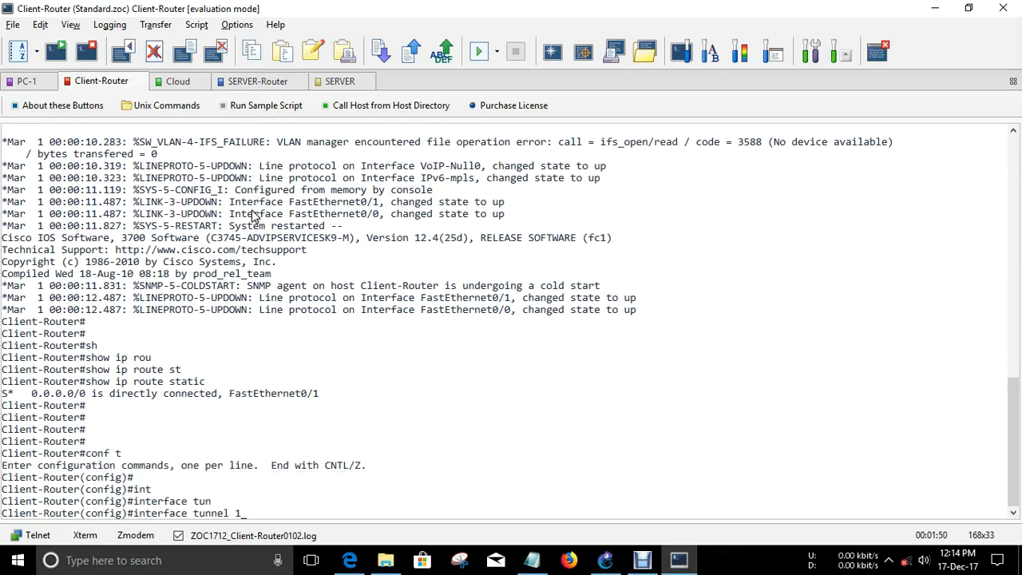
{"action": "key", "text": "Return"}
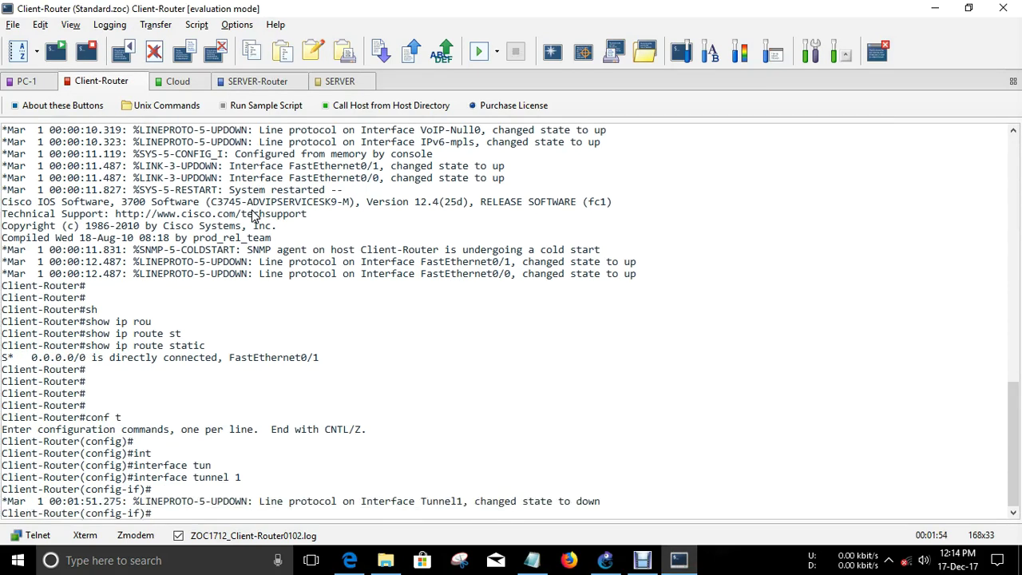
{"action": "type", "text": "ip add"}
{"action": "key", "text": "Tab"}
{"action": "type", "text": "10.3.1.1 2"}
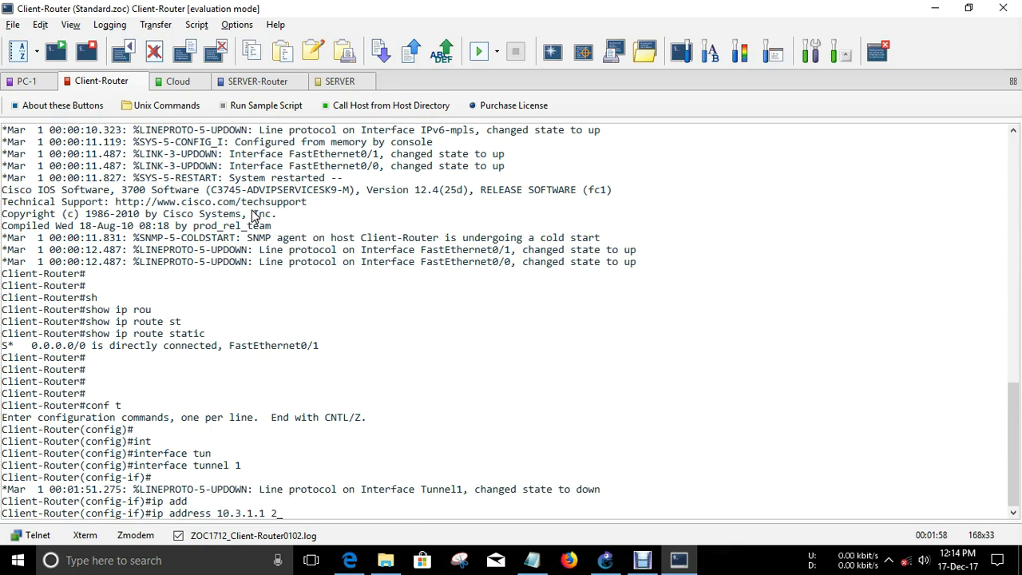
{"action": "type", "text": "55.255.255.0"}
{"action": "key", "text": "Return"}
{"action": "key", "text": "Return"}
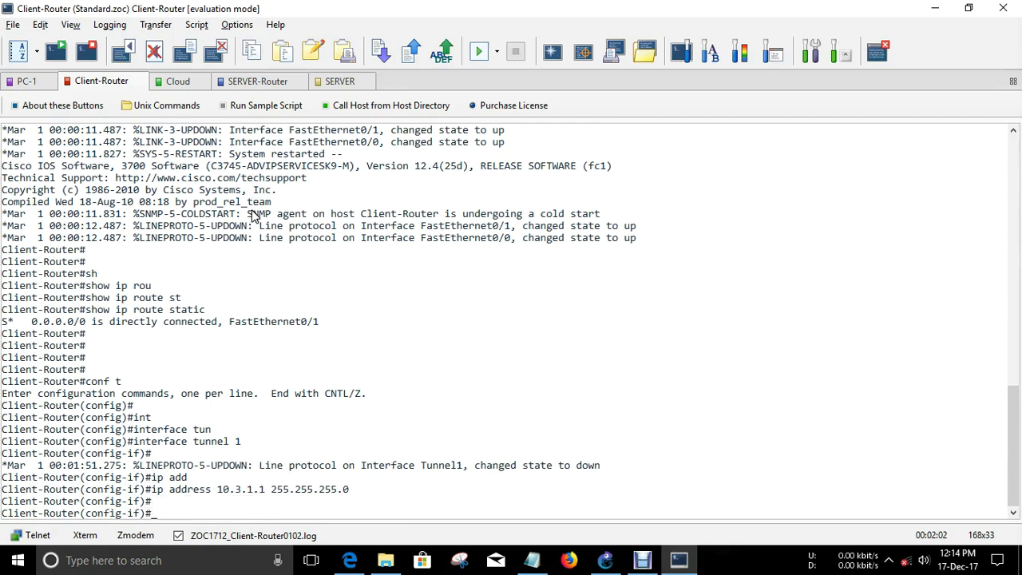
- Abandon the unfinished tunnel source command and enter 'do sh ip int br' instead
{"action": "type", "text": "tu"}
{"action": "key", "text": "Tab"}
{"action": "type", "text": "so"}
{"action": "key", "text": "Tab"}
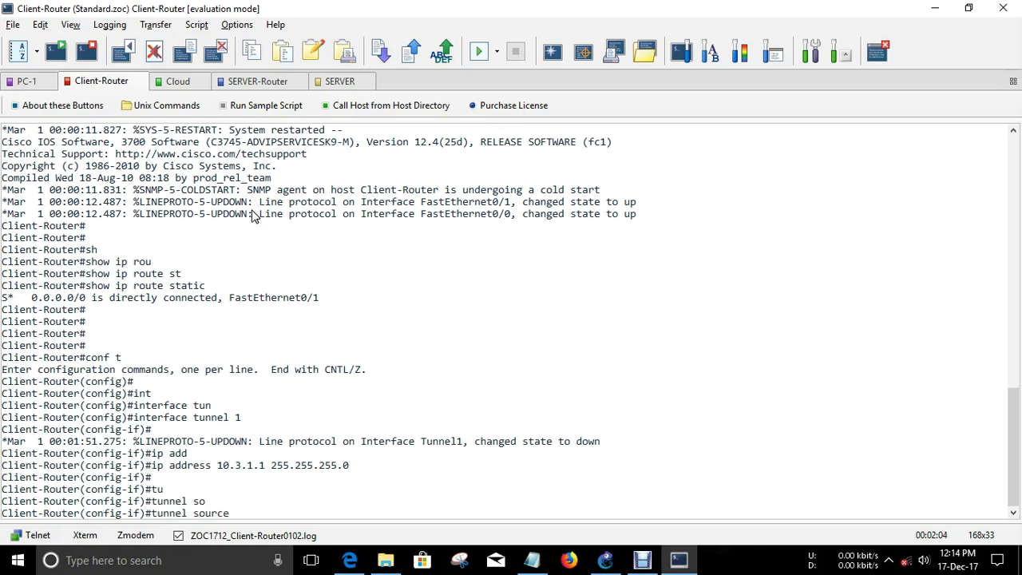
{"action": "scroll", "coordinate": [268, 323], "scroll_direction": "up", "scroll_amount": 6}
{"action": "scroll", "coordinate": [268, 325], "scroll_direction": "down", "scroll_amount": 6}
{"action": "key", "text": "BackSpace"}
{"action": "key", "text": "BackSpace"}
{"action": "key", "text": "BackSpace"}
{"action": "key", "text": "BackSpace"}
{"action": "key", "text": "BackSpace"}
{"action": "key", "text": "BackSpace"}
{"action": "key", "text": "BackSpace"}
{"action": "key", "text": "BackSpace"}
{"action": "key", "text": "BackSpace"}
{"action": "key", "text": "BackSpace"}
{"action": "key", "text": "BackSpace"}
{"action": "key", "text": "BackSpace"}
{"action": "key", "text": "BackSpace"}
{"action": "key", "text": "BackSpace"}
{"action": "type", "text": "do sh ip int br"}
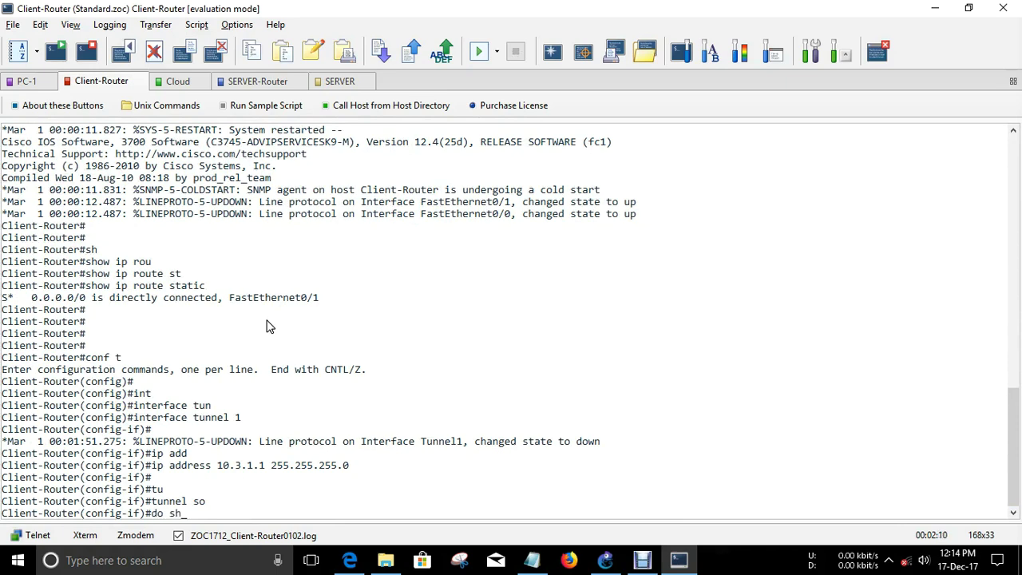
- Check interface brief and descriptions to identify Fa0/1 as WAN-INTERFACE with 20.0.0.1
{"action": "key", "text": "Return"}
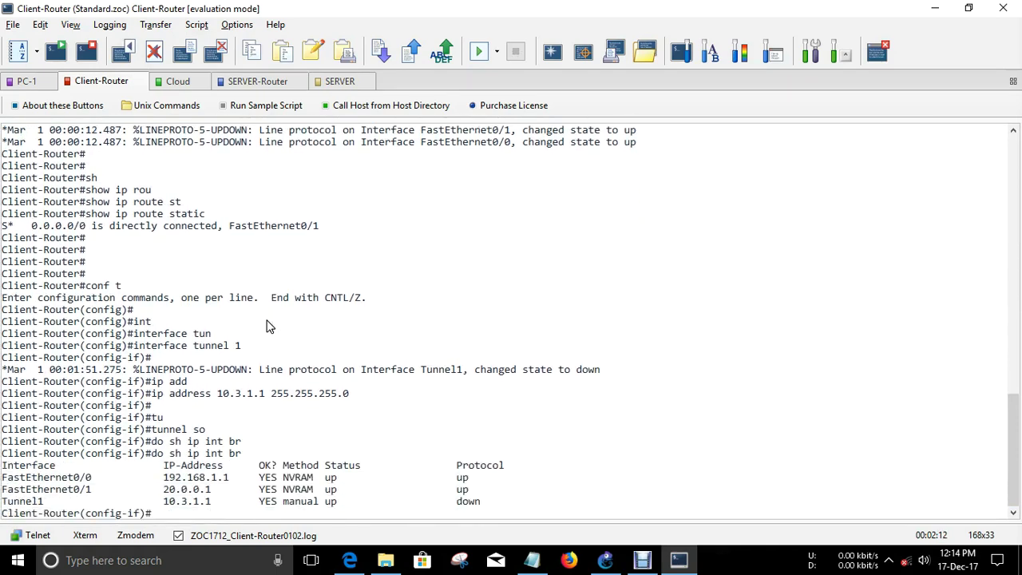
{"action": "key", "text": "Return"}
{"action": "key", "text": "Return"}
{"action": "type", "text": "do sh int"}
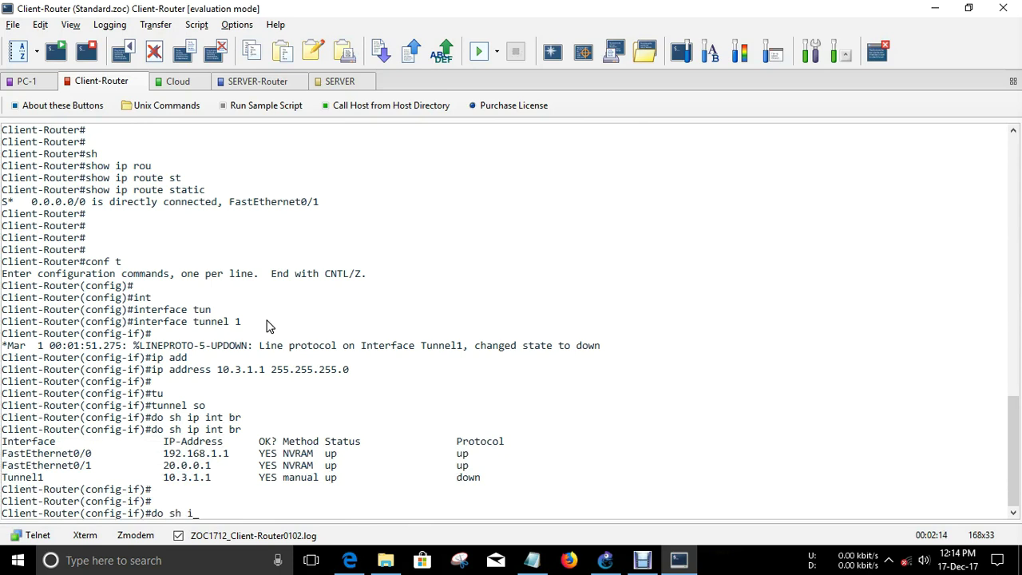
{"action": "key", "text": "Tab"}
{"action": "type", "text": "des"}
{"action": "key", "text": "Tab"}
{"action": "key", "text": "BackSpace"}
{"action": "key", "text": "BackSpace"}
{"action": "key", "text": "BackSpace"}
{"action": "type", "text": "des"}
{"action": "key", "text": "Tab"}
{"action": "key", "text": "Return"}
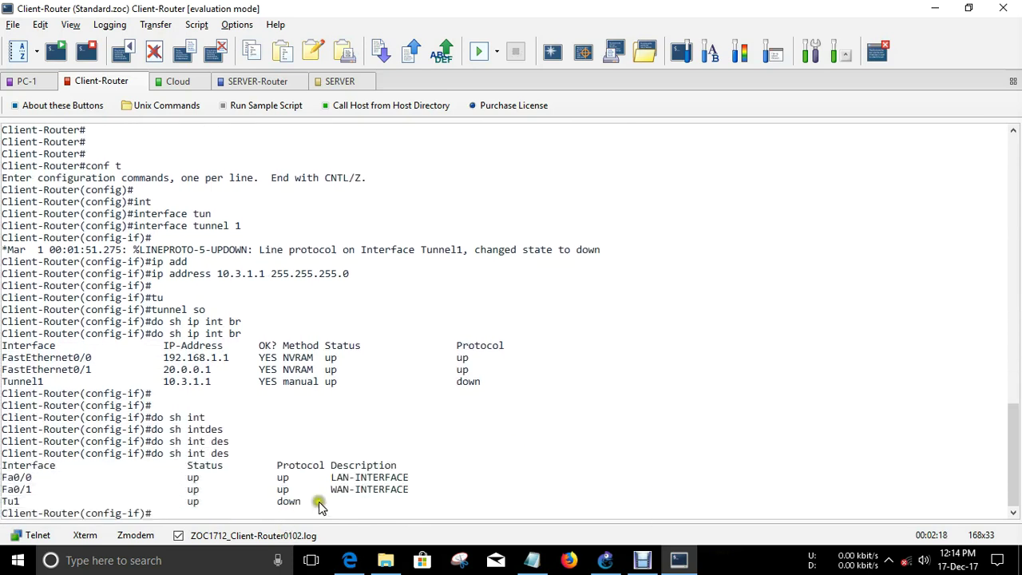
{"action": "double_click", "coordinate": [366, 490]}
{"action": "double_click", "coordinate": [16, 488]}
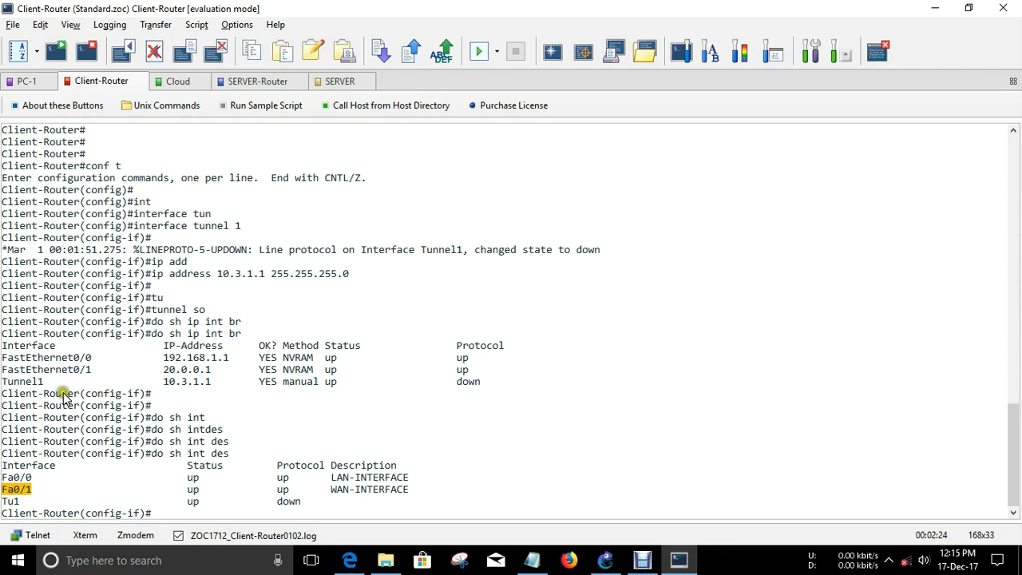
{"action": "left_click_drag", "start_coordinate": [163, 370], "coordinate": [209, 372]}
{"action": "key", "text": "ctrl+c"}
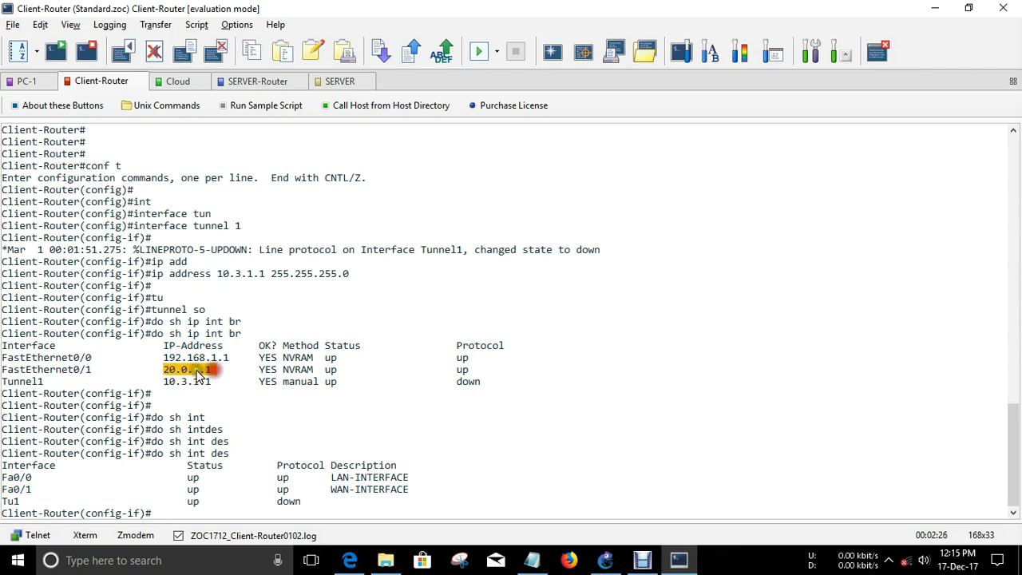
{"action": "left_click", "coordinate": [246, 465]}
- Set Tunnel1's tunnel source to 20.0.0.1
{"action": "type", "text": "tu"}
{"action": "key", "text": "Tab"}
{"action": "type", "text": "so"}
{"action": "key", "text": "Tab"}
{"action": "left_click", "coordinate": [227, 383]}
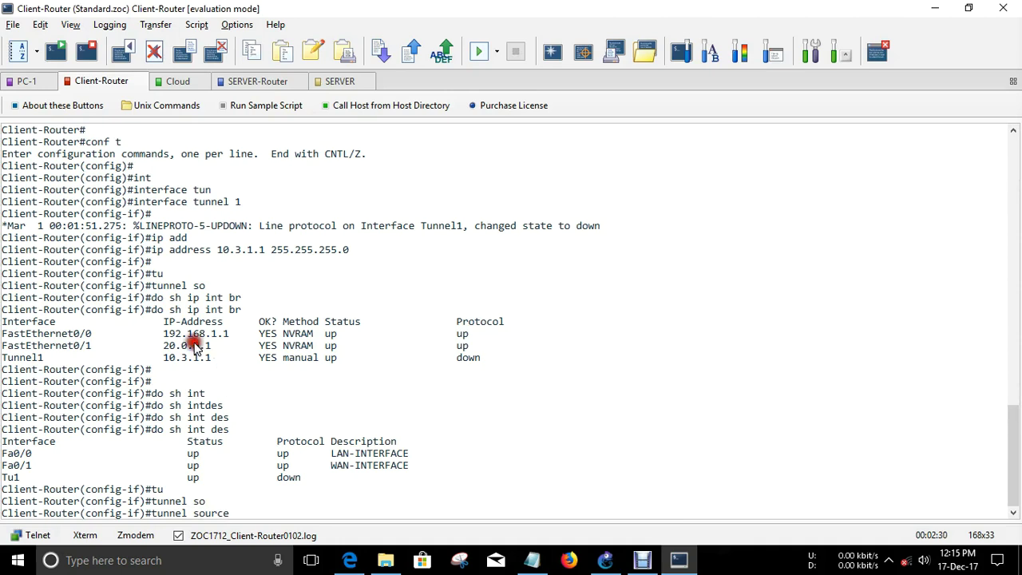
{"action": "left_click_drag", "start_coordinate": [163, 344], "coordinate": [211, 344]}
{"action": "right_click", "coordinate": [443, 348]}
{"action": "key", "text": "Return"}
{"action": "key", "text": "Return"}
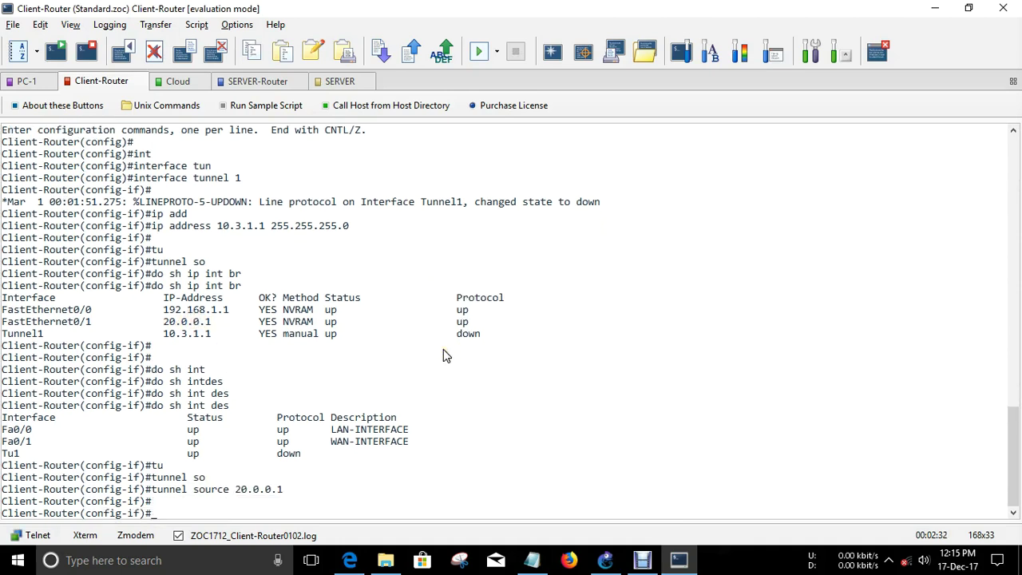
- Begin entering the tunnel destination command on Tunnel1
{"action": "type", "text": "tu"}
{"action": "key", "text": "Tab"}
{"action": "type", "text": "des"}
{"action": "key", "text": "Tab"}
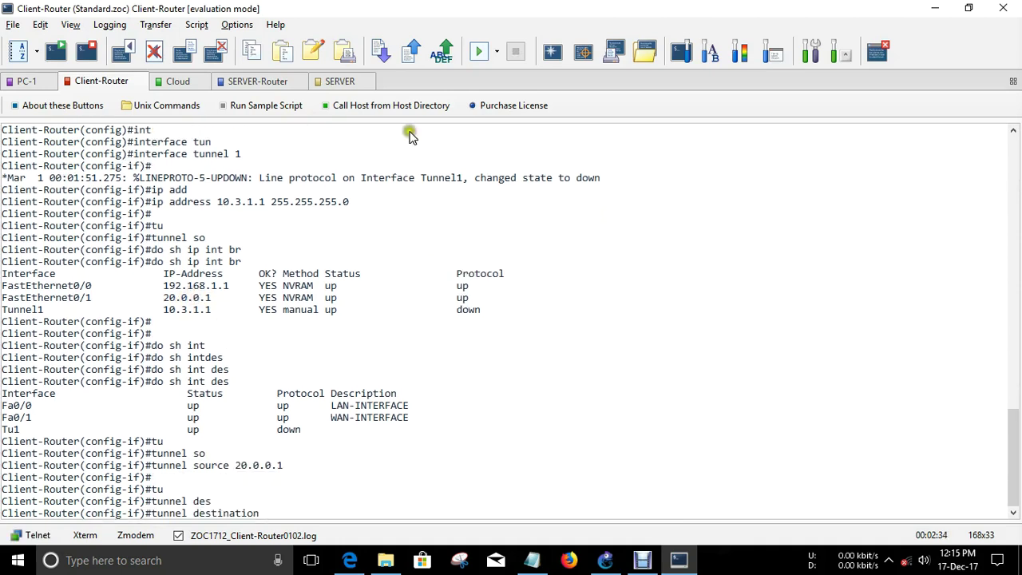
- List SERVER-Router's interface addresses with show ip interface brief
{"action": "left_click", "coordinate": [243, 83]}
{"action": "key", "text": "Return"}
{"action": "key", "text": "Return"}
{"action": "type", "text": "sh"}
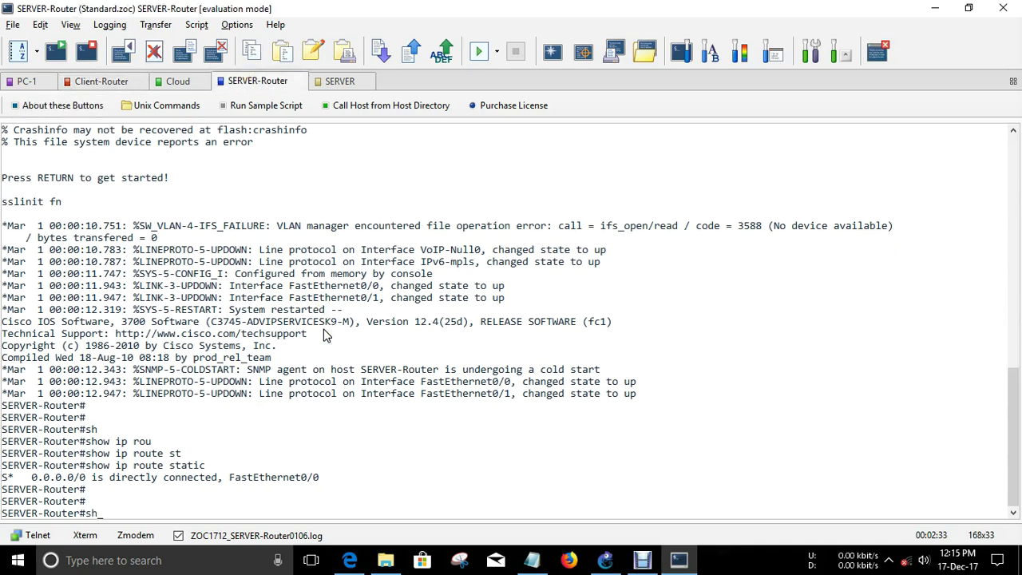
{"action": "key", "text": "Tab"}
{"action": "type", "text": "ip int br"}
{"action": "key", "text": "Tab"}
{"action": "key", "text": "Return"}
{"action": "key", "text": "Return"}
{"action": "key", "text": "Return"}
- Show SERVER-Router's interface descriptions and copy its WAN address 30.0.0.2 from Fa0/0
{"action": "type", "text": "sh"}
{"action": "key", "text": "Tab"}
{"action": "type", "text": "int"}
{"action": "key", "text": "Tab"}
{"action": "type", "text": "d"}
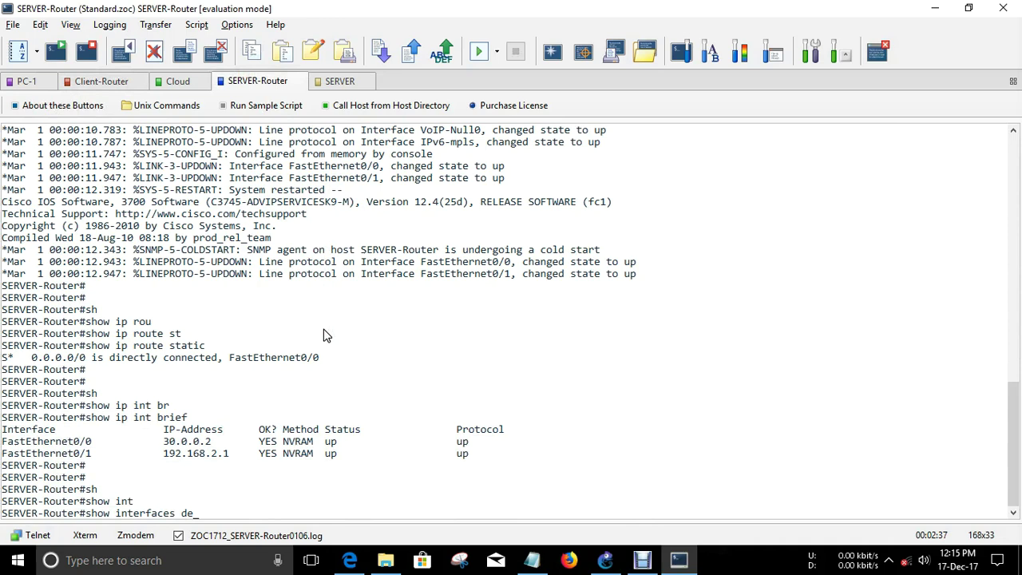
{"action": "type", "text": "es"}
{"action": "key", "text": "Tab"}
{"action": "key", "text": "Return"}
{"action": "double_click", "coordinate": [356, 489]}
{"action": "double_click", "coordinate": [16, 489]}
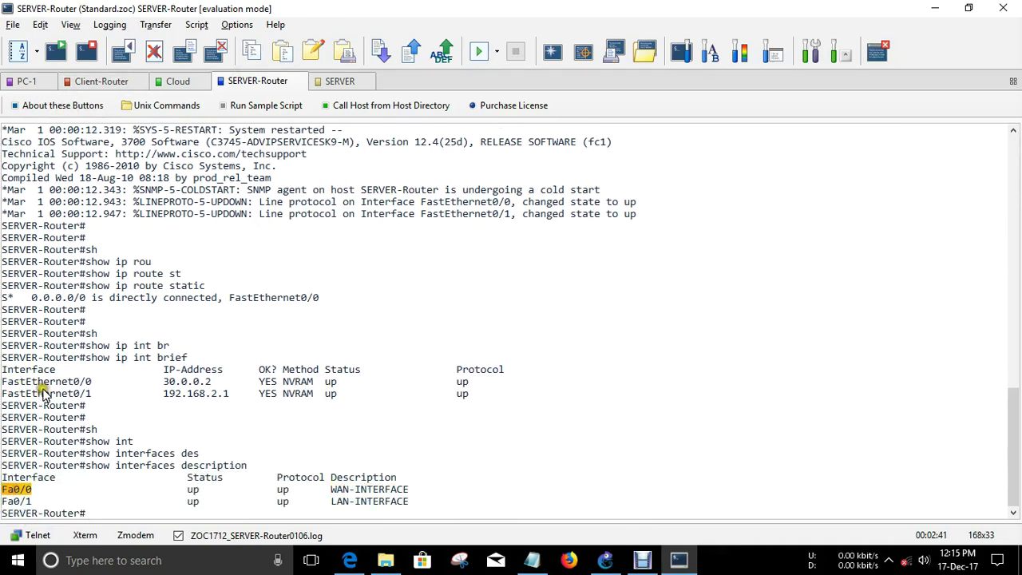
{"action": "double_click", "coordinate": [187, 382]}
- Set Client-Router's tunnel destination to the pasted 30.0.0.2
{"action": "left_click", "coordinate": [90, 82]}
{"action": "right_click", "coordinate": [493, 356]}
{"action": "key", "text": "Return"}
{"action": "key", "text": "Return"}
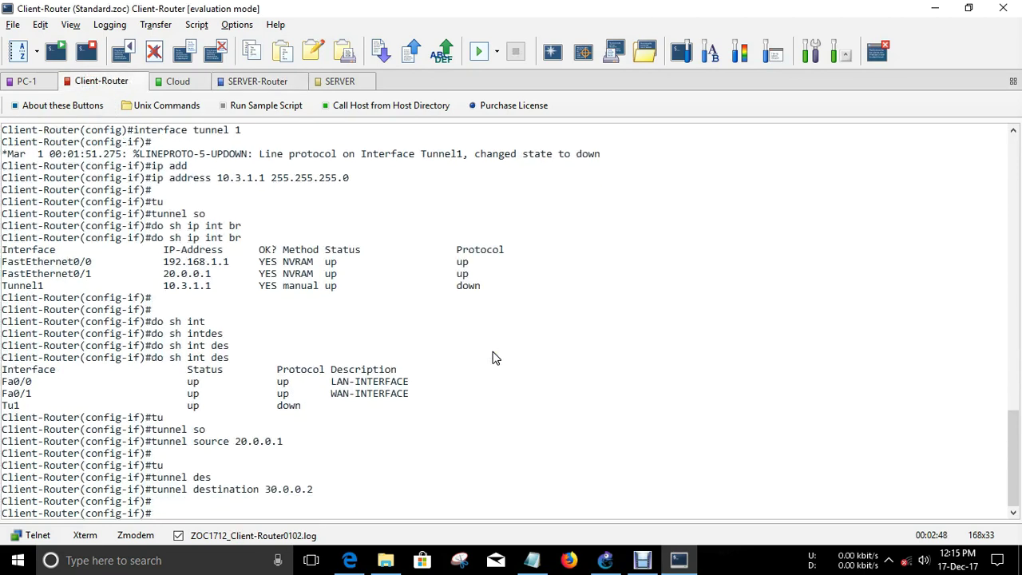
{"action": "key", "text": "Return"}
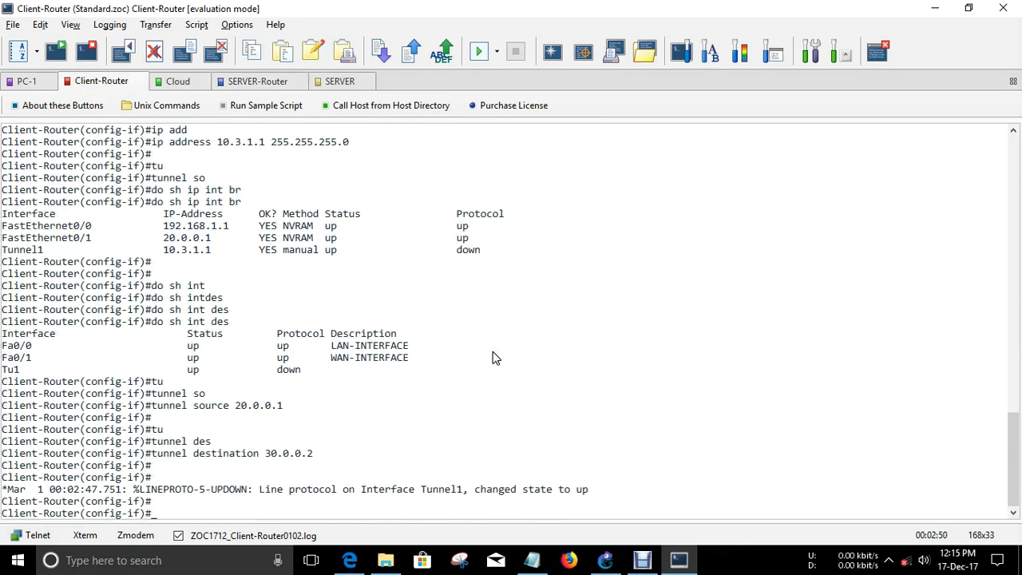
- Create interface Tunnel 1 on SERVER-Router from global configuration mode
{"action": "left_click", "coordinate": [246, 81]}
{"action": "key", "text": "Return"}
{"action": "type", "text": "conf t"}
{"action": "key", "text": "Return"}
{"action": "type", "text": "int"}
{"action": "key", "text": "Tab"}
{"action": "type", "text": "tun"}
{"action": "key", "text": "Tab"}
{"action": "type", "text": "1"}
{"action": "key", "text": "Return"}
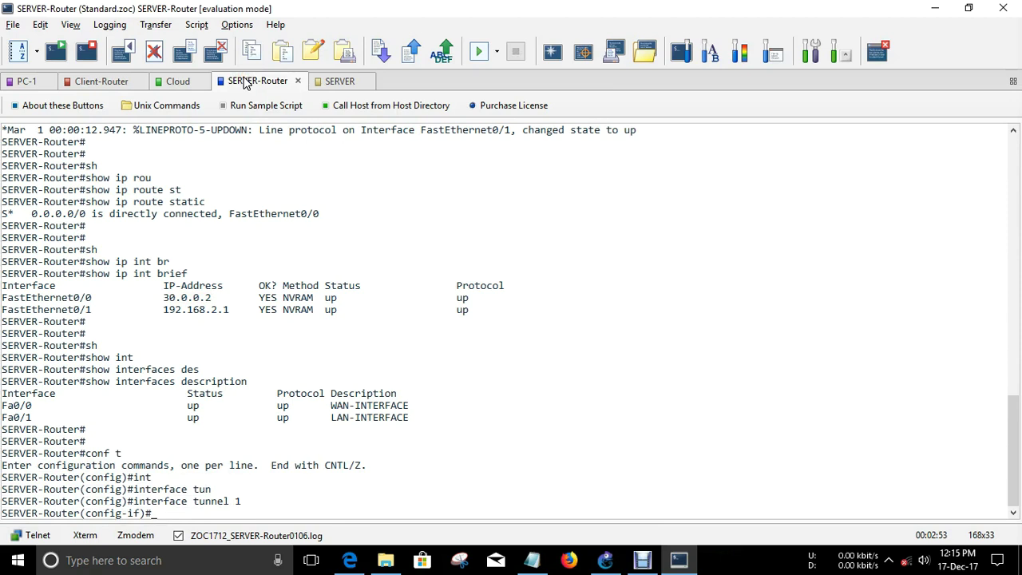
- Give Tunnel1 address 10.3.1.2 255.255.255.0 and tunnel source 30.0.0.2
{"action": "type", "text": "ip add"}
{"action": "key", "text": "Tab"}
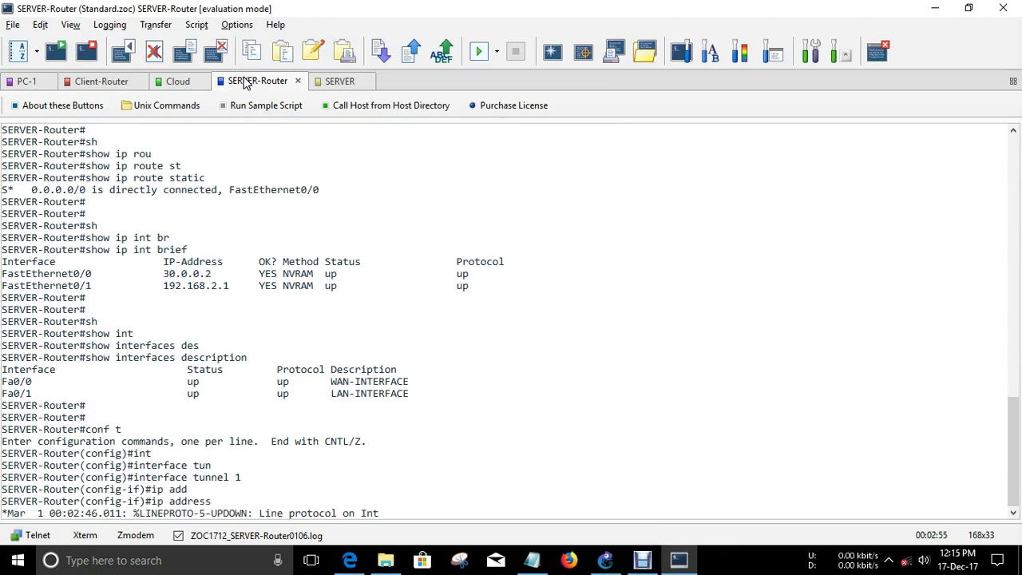
{"action": "type", "text": "10.3.1.2 2"}
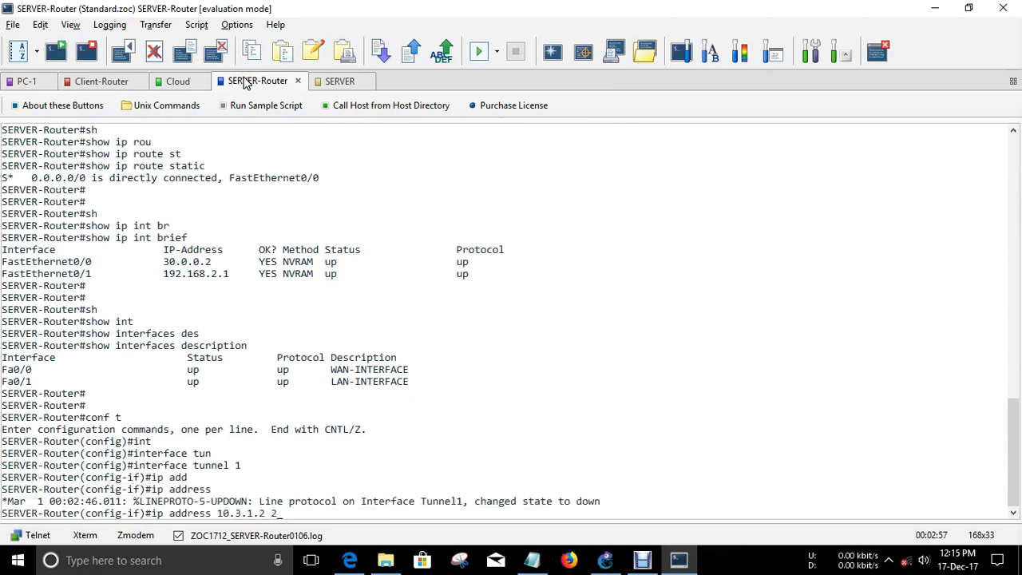
{"action": "type", "text": "55.255.255.0"}
{"action": "key", "text": "Return"}
{"action": "key", "text": "Return"}
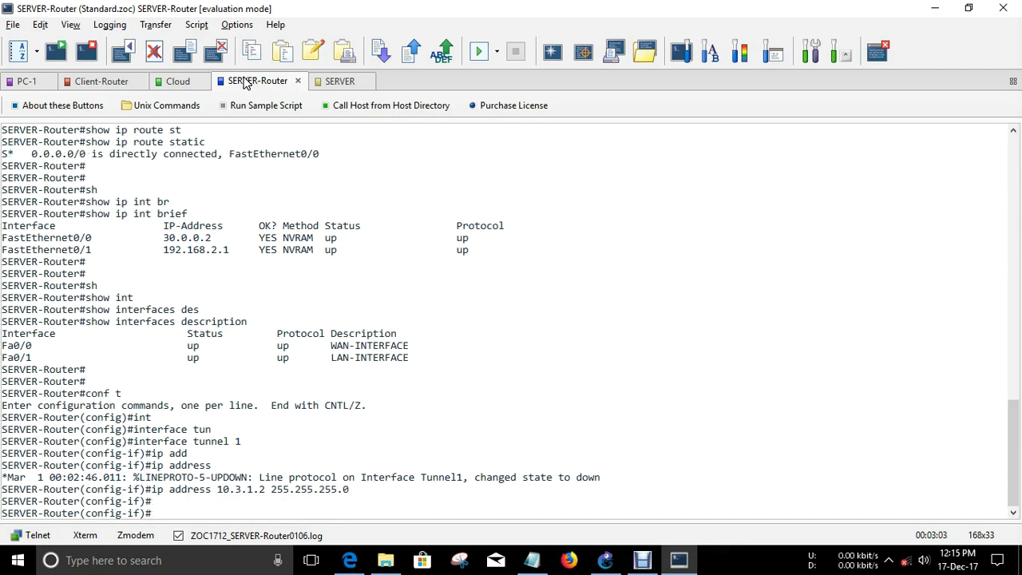
{"action": "type", "text": "tu"}
{"action": "key", "text": "Tab"}
{"action": "type", "text": "so"}
{"action": "key", "text": "Tab"}
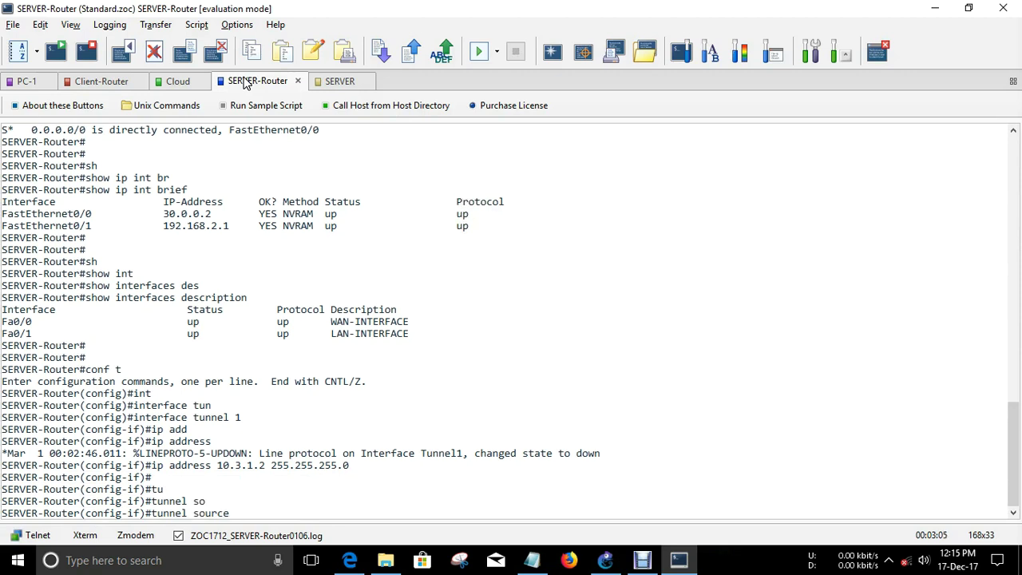
{"action": "type", "text": "30.0.0.2"}
{"action": "key", "text": "Return"}
- Set Tunnel1's destination to 20.0.0.1 and leave configuration mode
{"action": "type", "text": "tu"}
{"action": "key", "text": "Tab"}
{"action": "type", "text": "des"}
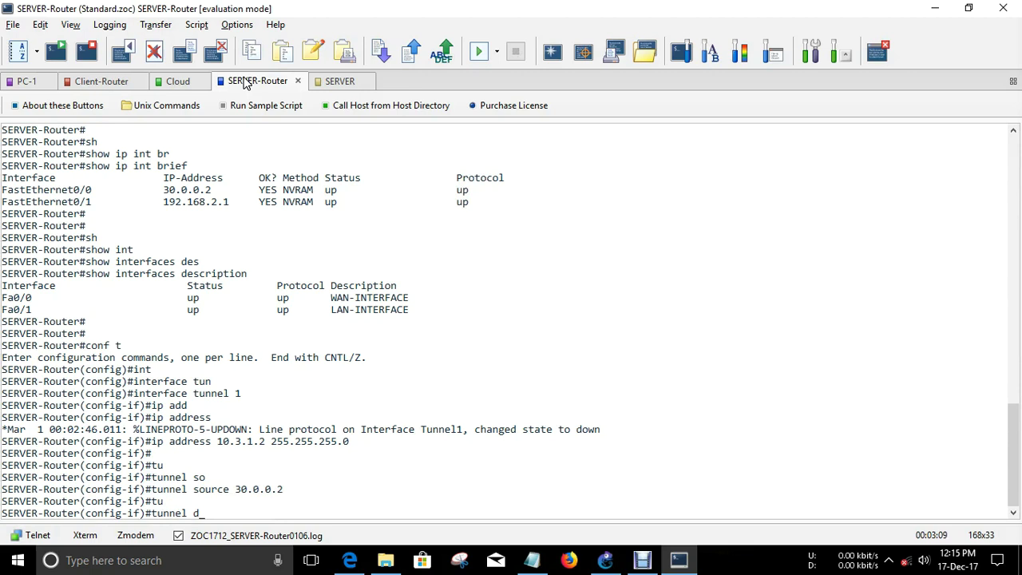
{"action": "key", "text": "Tab"}
{"action": "type", "text": "20.0.0.1"}
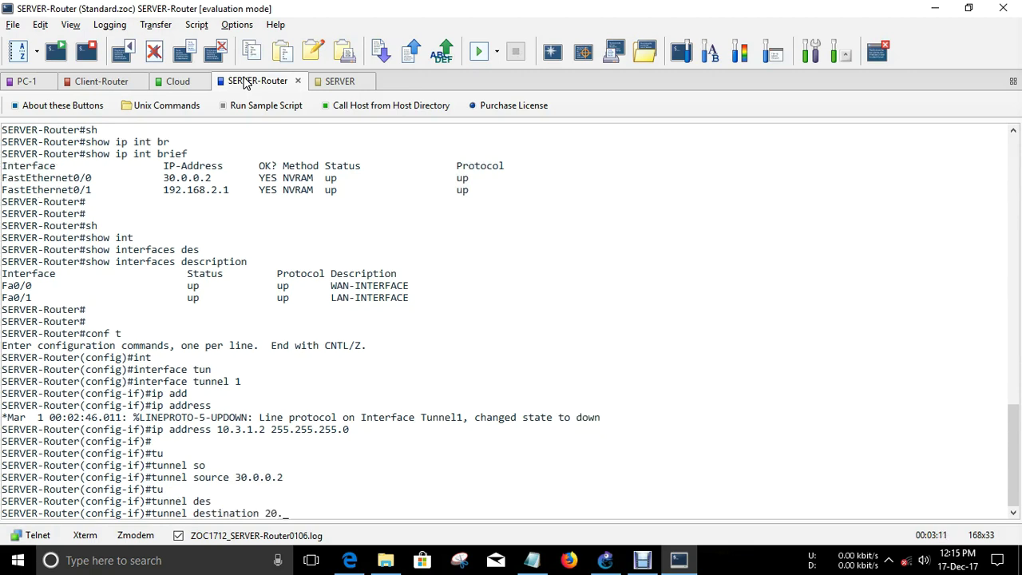
{"action": "key", "text": "Return"}
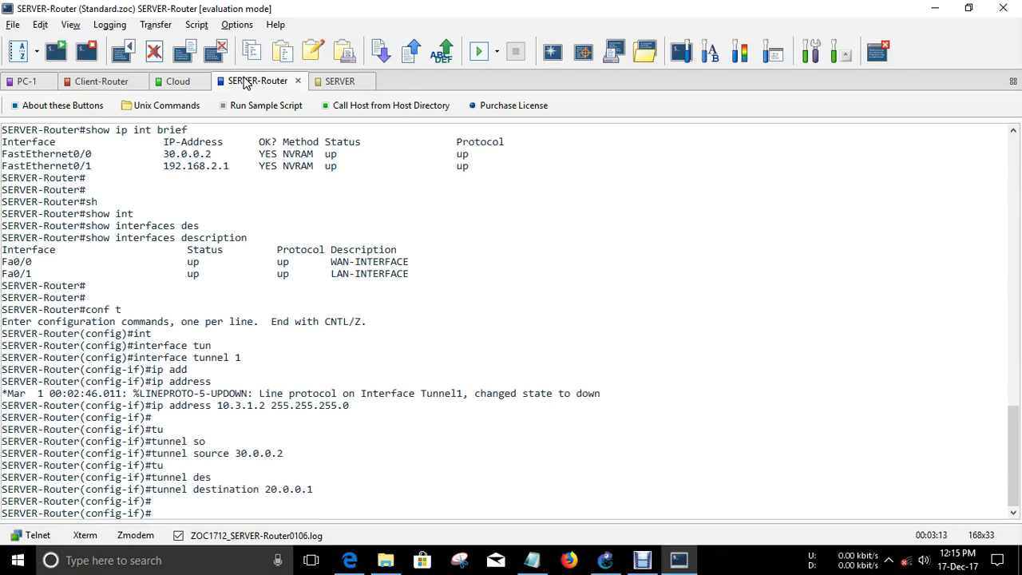
{"action": "key", "text": "Return"}
{"action": "key", "text": "Return"}
{"action": "key", "text": "ctrl+z"}
{"action": "key", "text": "Return"}
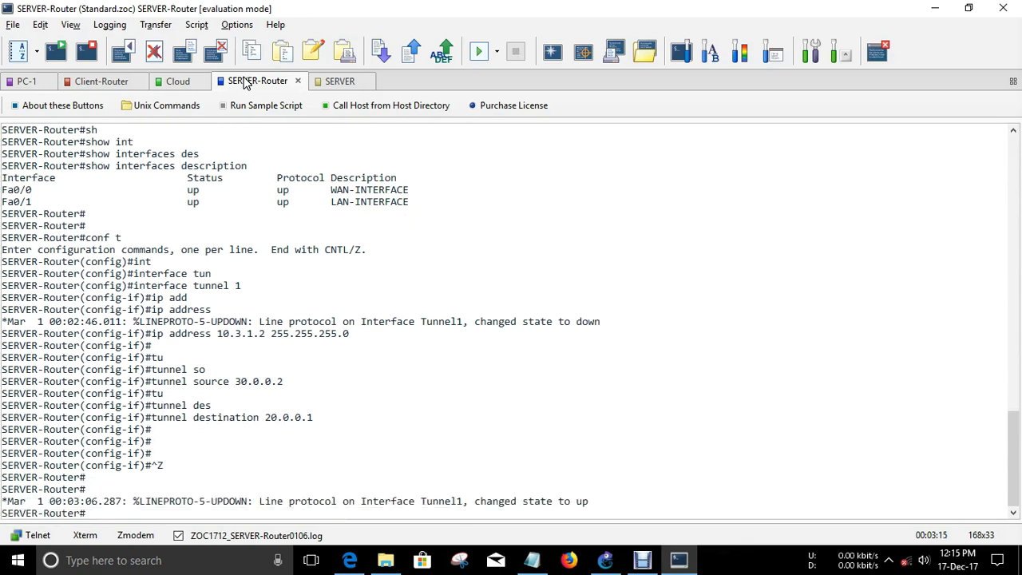
{"action": "key", "text": "ctrl+Tab"}
{"action": "key", "text": "ctrl+Tab"}
{"action": "key", "text": "Return"}
{"action": "key", "text": "Return"}
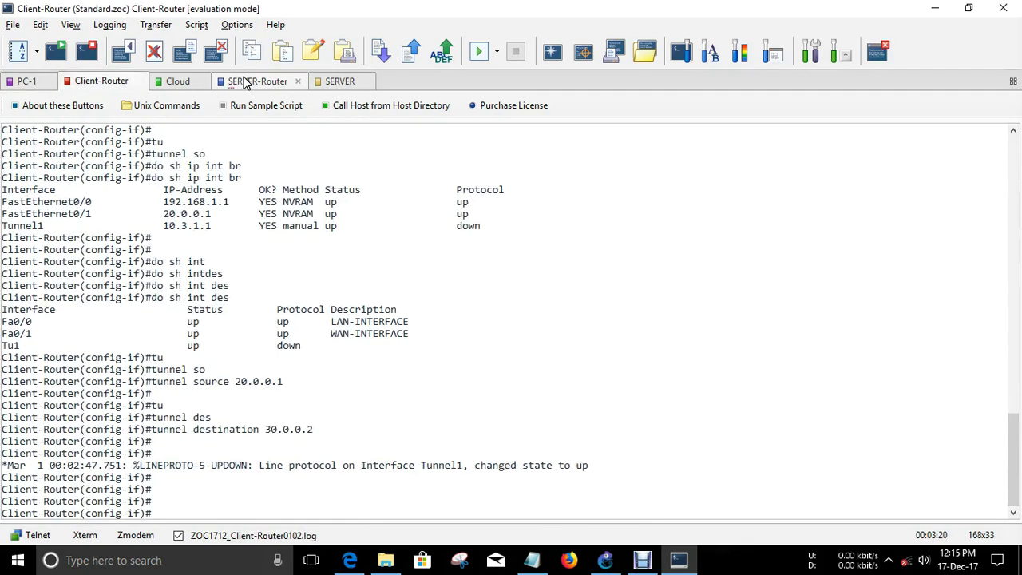
{"action": "key", "text": "ctrl+z"}
{"action": "key", "text": "Return"}
{"action": "type", "text": "ping"}
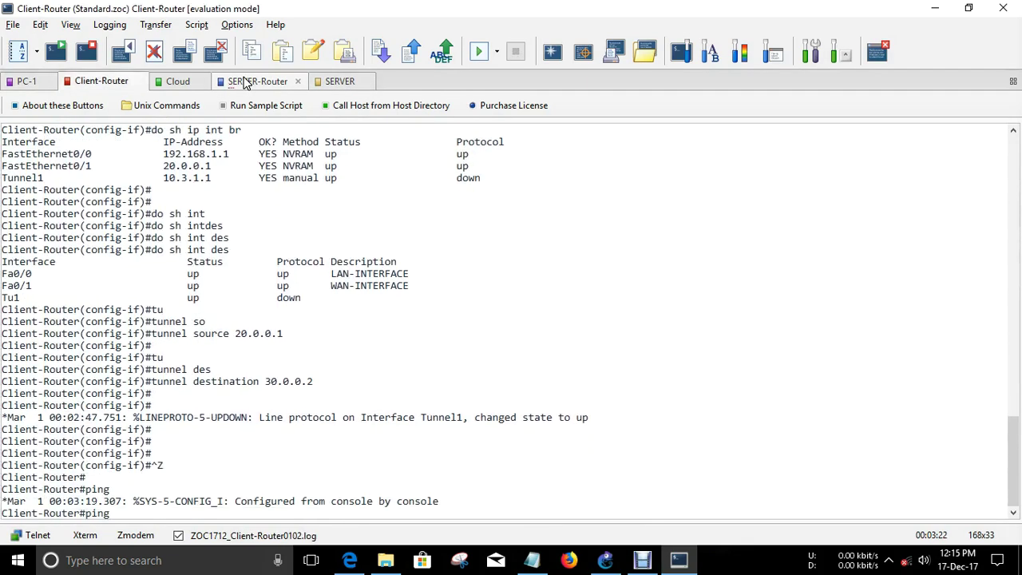
{"action": "type", "text": " 10.3.1.2"}
{"action": "key", "text": "Return"}
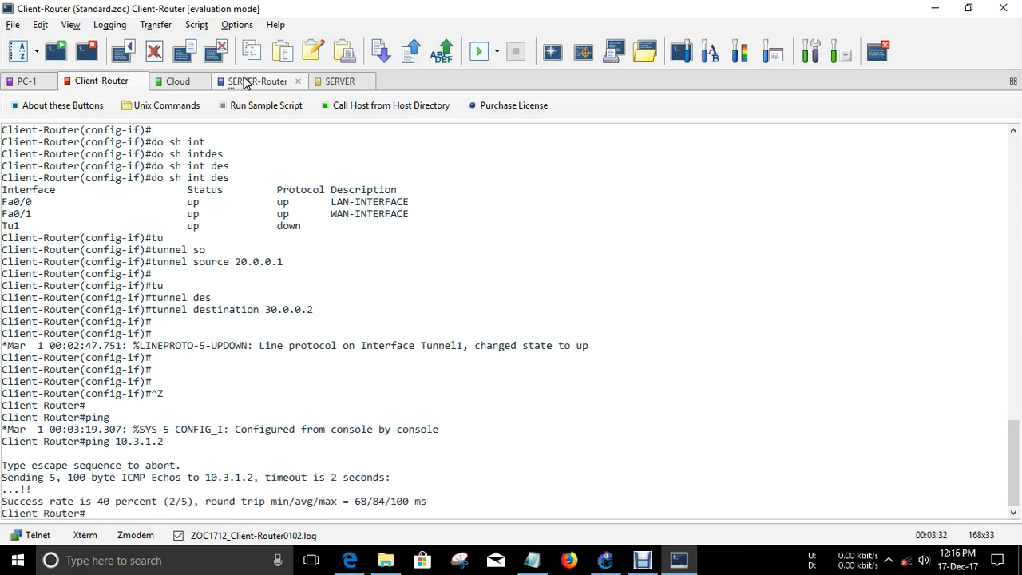
{"action": "key", "text": "Return"}
{"action": "key", "text": "Return"}
{"action": "key", "text": "Up"}
{"action": "key", "text": "Return"}
{"action": "key", "text": "Return"}
{"action": "key", "text": "ctrl+Tab"}
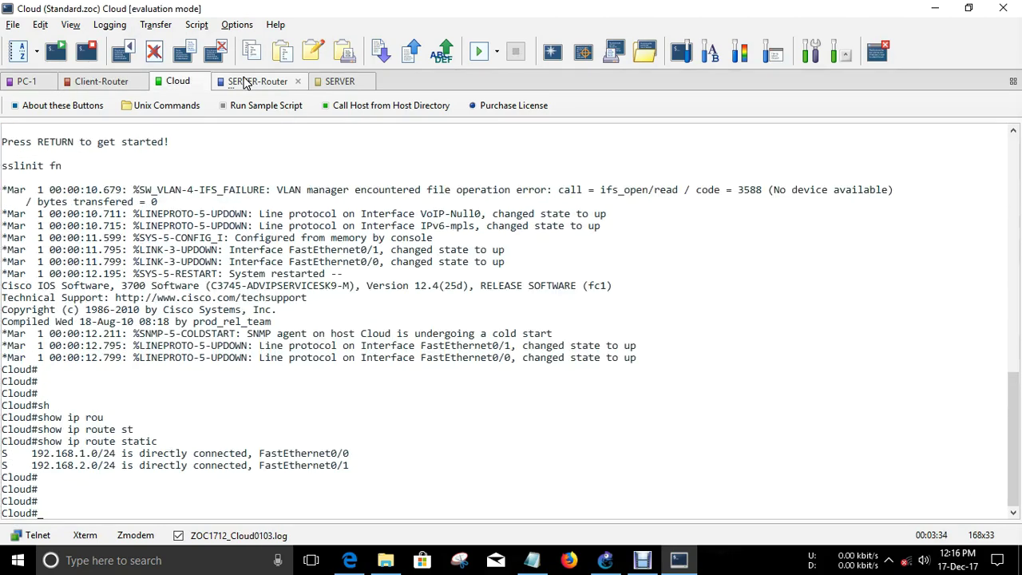
{"action": "left_click", "coordinate": [245, 82]}
{"action": "key", "text": "Return"}
{"action": "type", "text": "ping 10.3.1.1"}
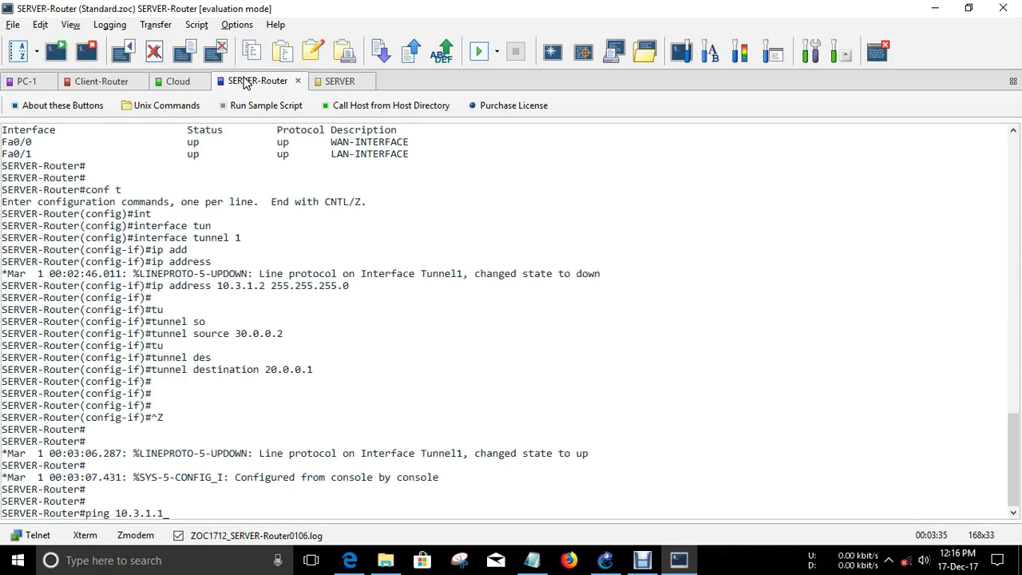
{"action": "key", "text": "Return"}
{"action": "key", "text": "Return"}
{"action": "key", "text": "Return"}
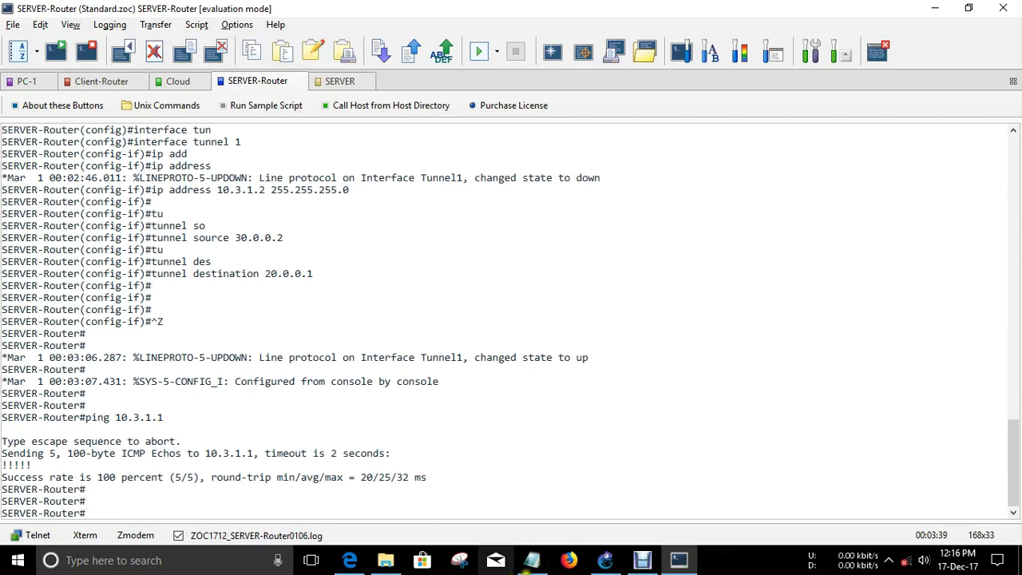
{"action": "left_click", "coordinate": [532, 559]}
{"action": "left_click", "coordinate": [226, 264]}
{"action": "left_click_drag", "start_coordinate": [24, 170], "coordinate": [223, 233]}
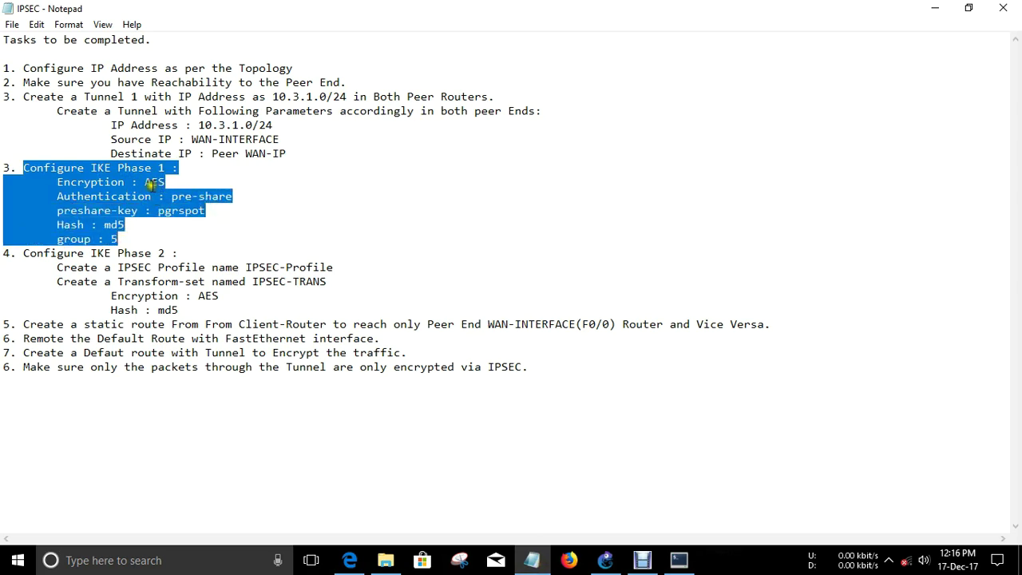
{"action": "left_click_drag", "start_coordinate": [166, 182], "coordinate": [152, 183]}
{"action": "double_click", "coordinate": [201, 195]}
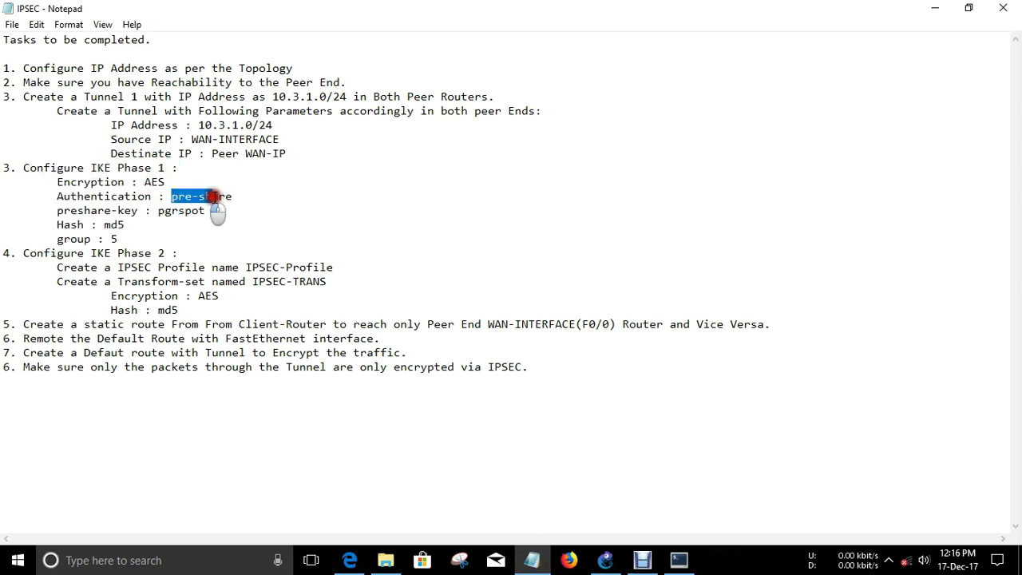
{"action": "left_click", "coordinate": [183, 241]}
- Create crypto ISAKMP policy 10 on SERVER-Router
{"action": "key", "text": "alt+Tab"}
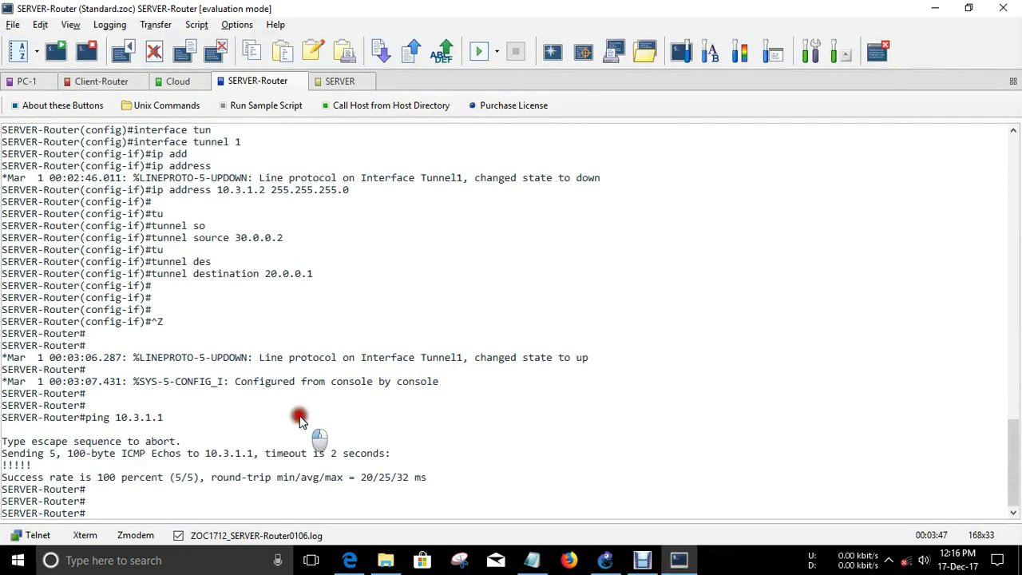
{"action": "type", "text": "conf t"}
{"action": "key", "text": "Return"}
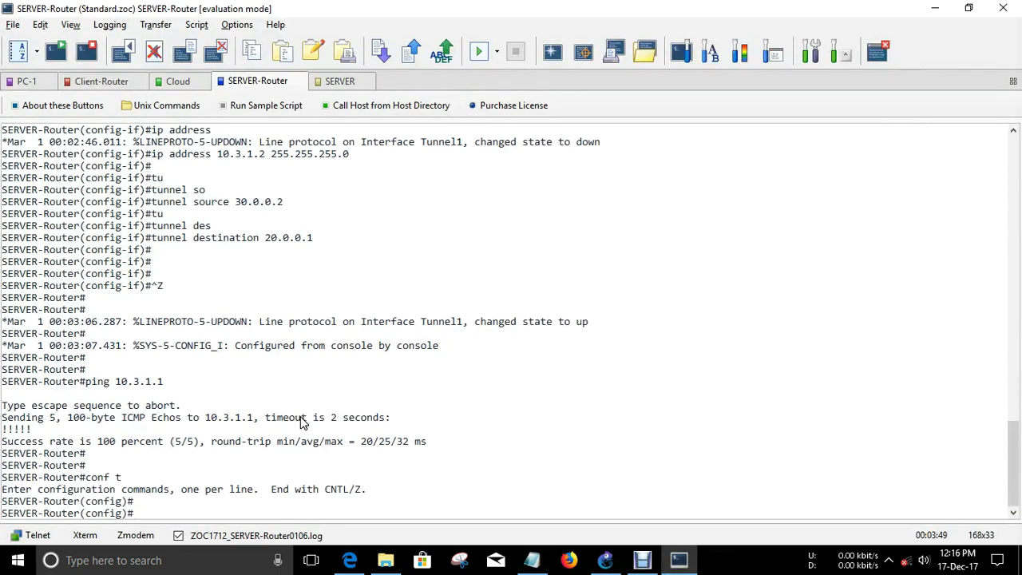
{"action": "type", "text": "cry"}
{"action": "key", "text": "Tab"}
{"action": "type", "text": "is"}
{"action": "key", "text": "Tab"}
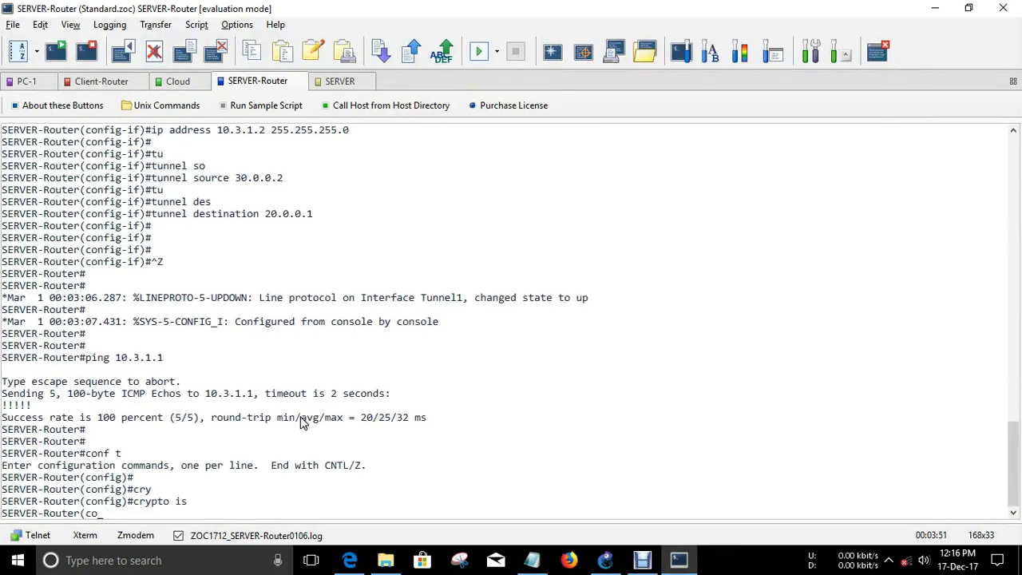
{"action": "type", "text": "po"}
{"action": "key", "text": "Tab"}
{"action": "type", "text": "10"}
{"action": "key", "text": "Return"}
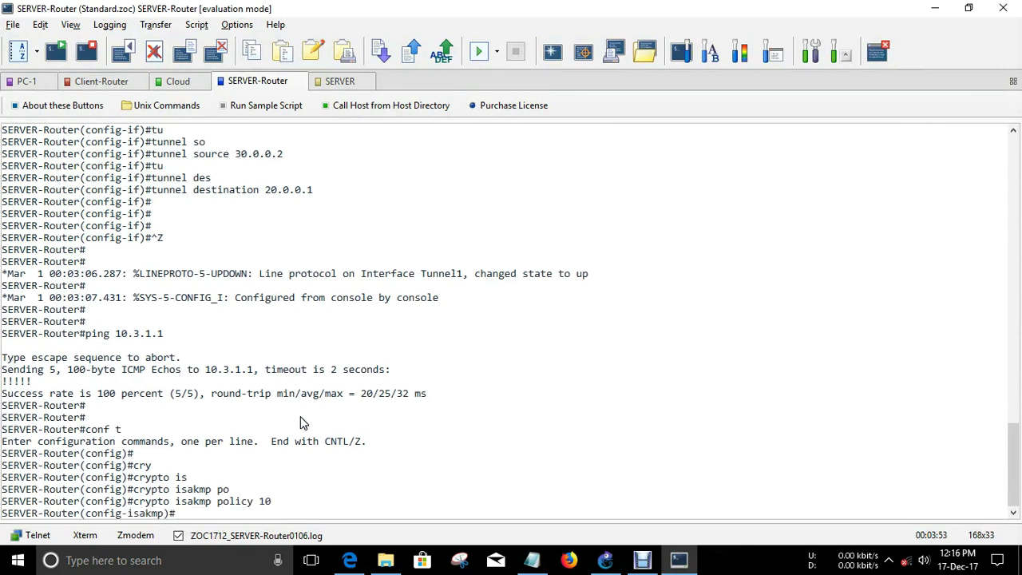
- Set policy 10's encryption to AES and authentication to pre-share
{"action": "type", "text": "en"}
{"action": "key", "text": "Tab"}
{"action": "type", "text": "ae"}
{"action": "key", "text": "Tab"}
{"action": "key", "text": "Return"}
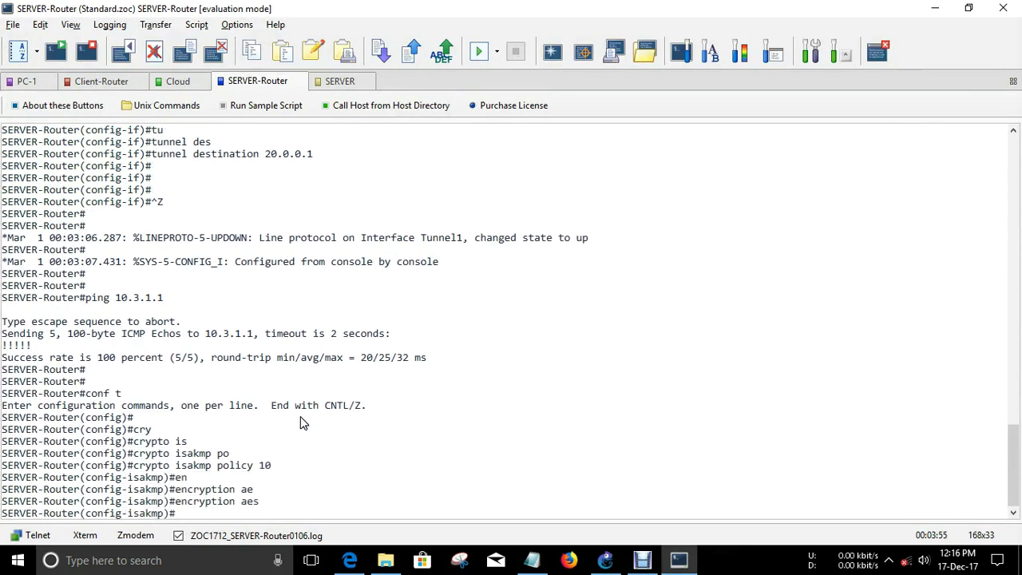
{"action": "type", "text": "au"}
{"action": "key", "text": "Tab"}
{"action": "type", "text": "pre"}
{"action": "key", "text": "Tab"}
{"action": "key", "text": "Return"}
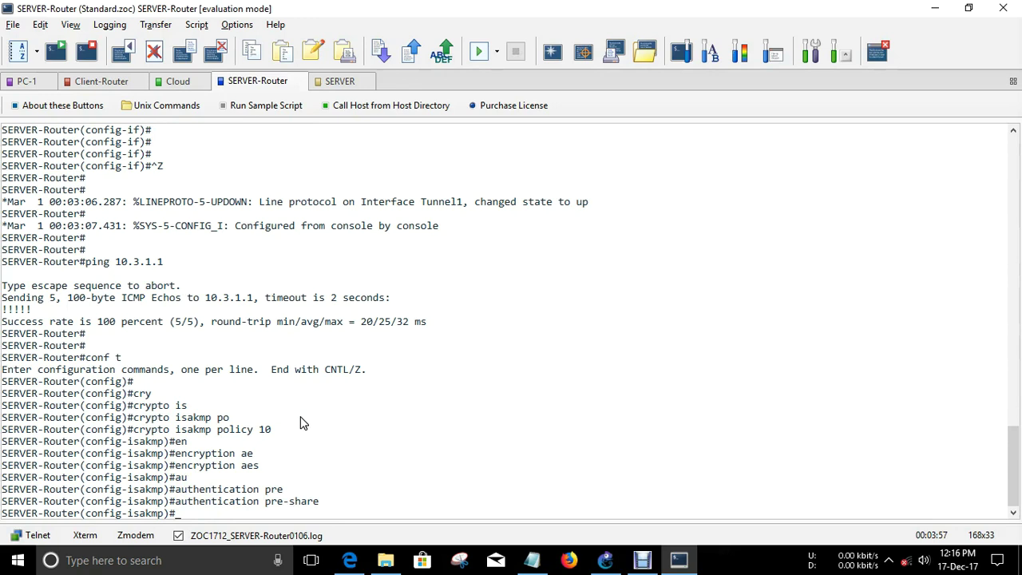
- Set Diffie-Hellman group 5 and md5 hash on the policy, then exit it
{"action": "type", "text": "gr"}
{"action": "key", "text": "Tab"}
{"action": "type", "text": "5"}
{"action": "key", "text": "Return"}
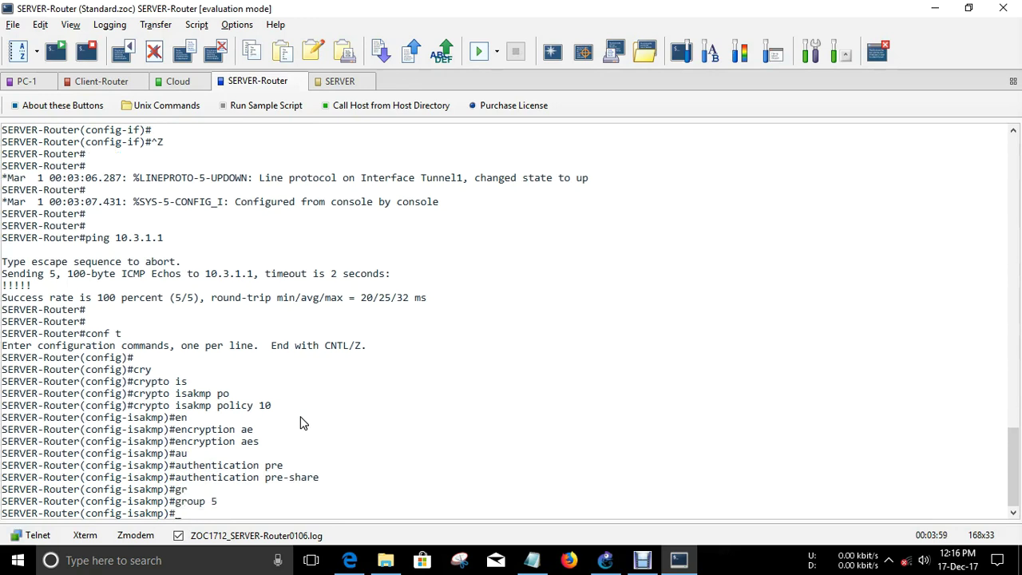
{"action": "type", "text": "ha"}
{"action": "key", "text": "Tab"}
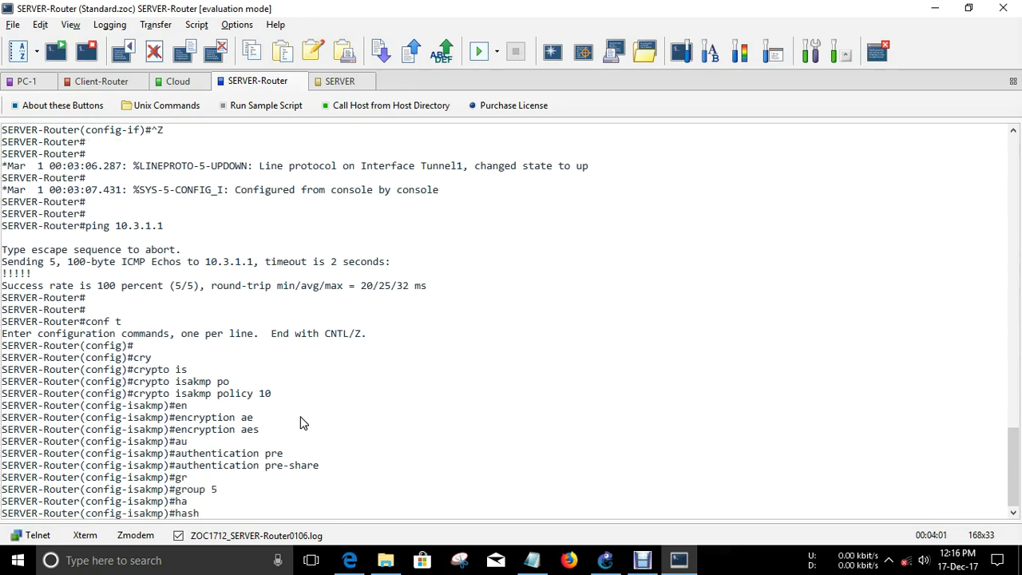
{"action": "type", "text": "md"}
{"action": "key", "text": "Tab"}
{"action": "key", "text": "Return"}
{"action": "key", "text": "Return"}
{"action": "key", "text": "Return"}
{"action": "type", "text": "exi"}
{"action": "key", "text": "Return"}
{"action": "key", "text": "Return"}
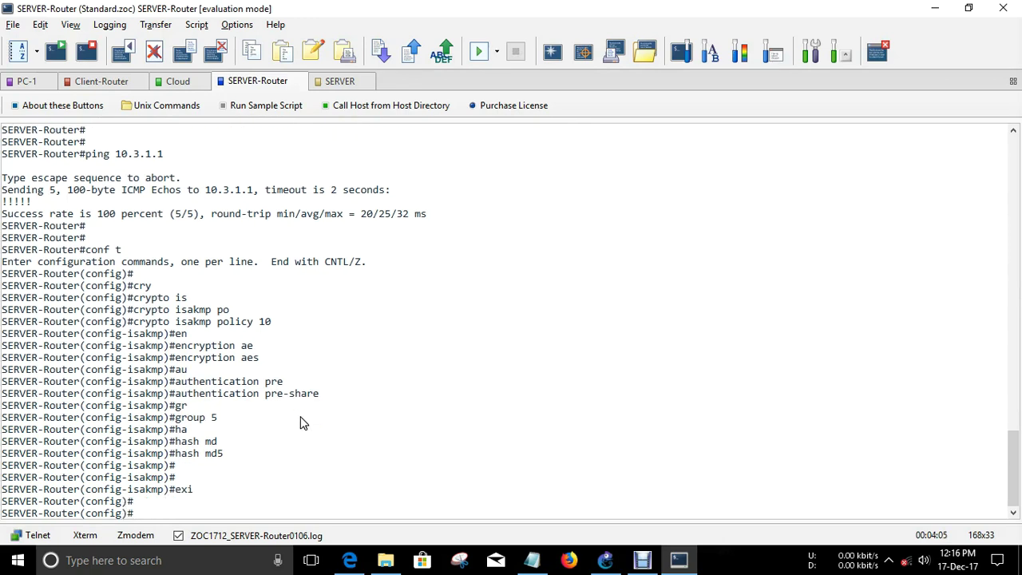
- Add the ISAKMP pre-shared key for peer address 20.0.0.1, correcting a mistyped address
{"action": "type", "text": "cry"}
{"action": "key", "text": "Tab"}
{"action": "type", "text": "isa"}
{"action": "key", "text": "Tab"}
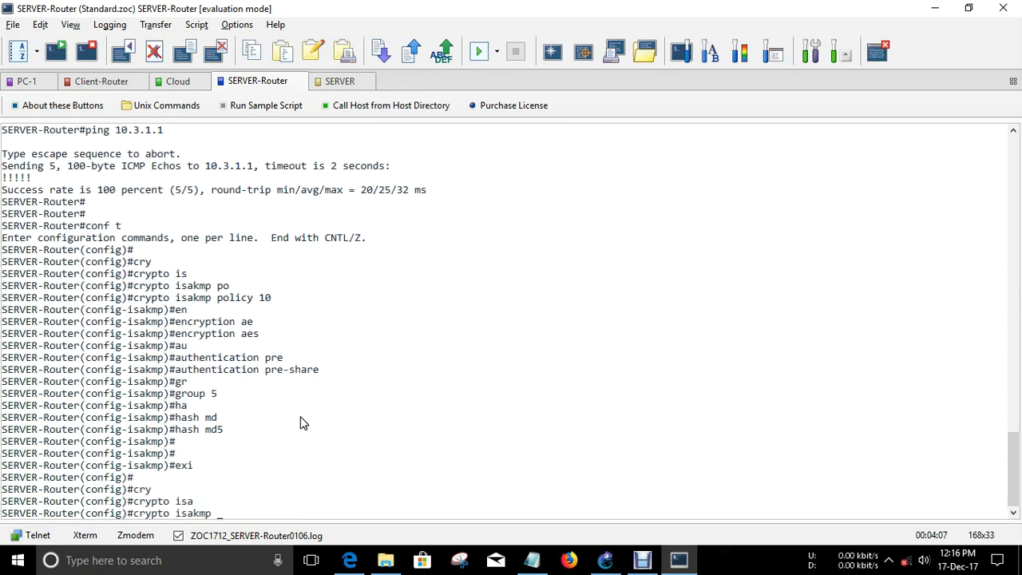
{"action": "type", "text": "key 0 pgrspot add"}
{"action": "key", "text": "Tab"}
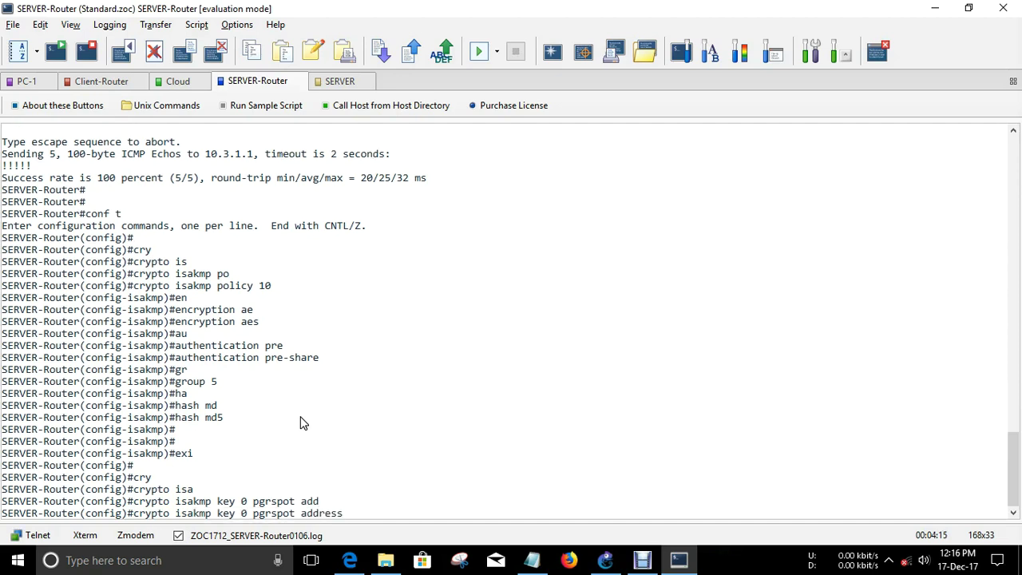
{"action": "type", "text": "30.0.0"}
{"action": "key", "text": "BackSpace"}
{"action": "key", "text": "BackSpace"}
{"action": "key", "text": "BackSpace"}
{"action": "key", "text": "BackSpace"}
{"action": "key", "text": "BackSpace"}
{"action": "type", "text": "20.0.0.1"}
{"action": "key", "text": "Return"}
- Display SERVER-Router's running-config ISAKMP section and copy the policy 10 lines
{"action": "key", "text": "ctrl+z"}
{"action": "type", "text": "show run"}
{"action": "key", "text": "Return"}
{"action": "type", "text": "| se"}
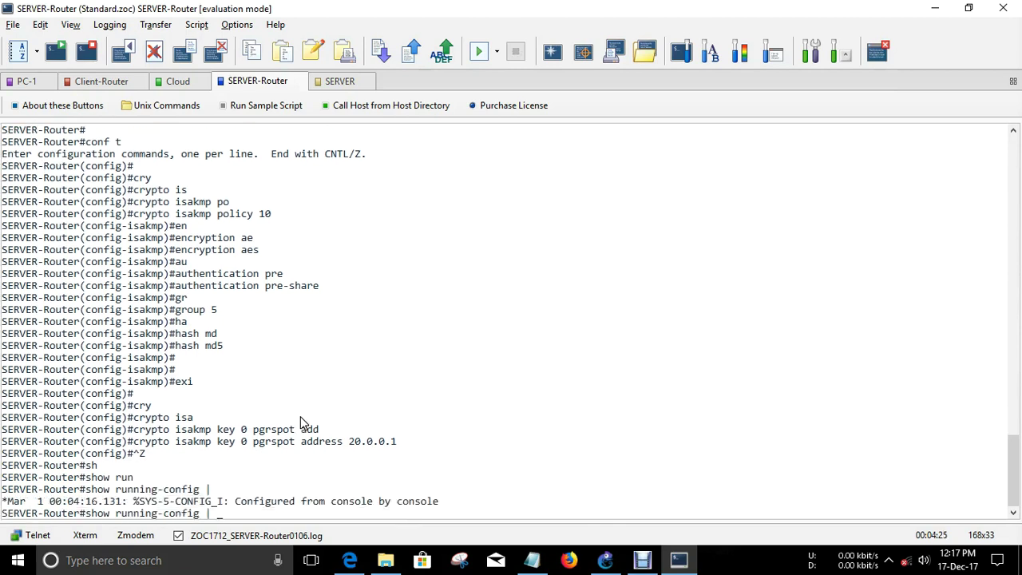
{"action": "key", "text": "Tab"}
{"action": "type", "text": "isakmp"}
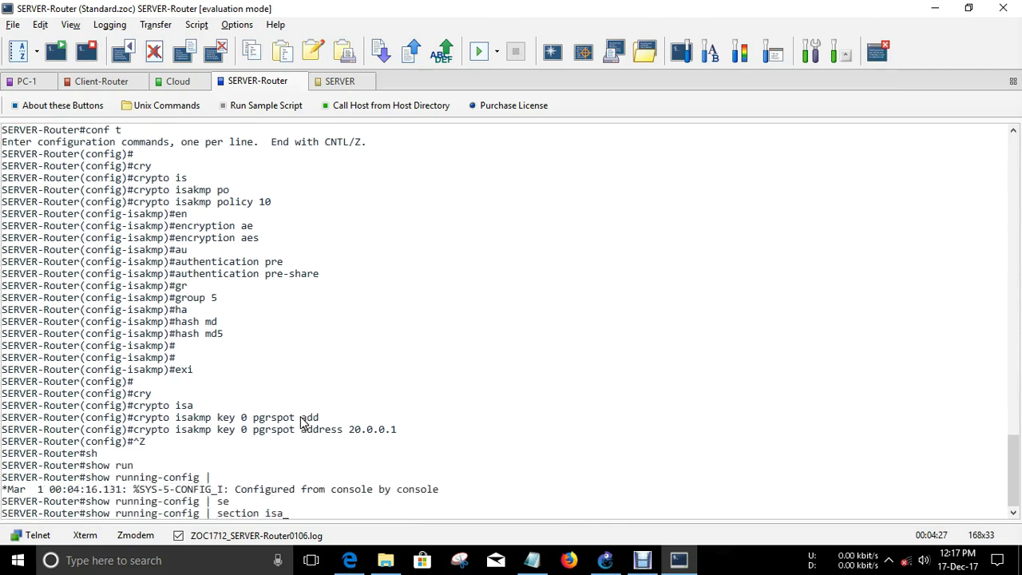
{"action": "key", "text": "Return"}
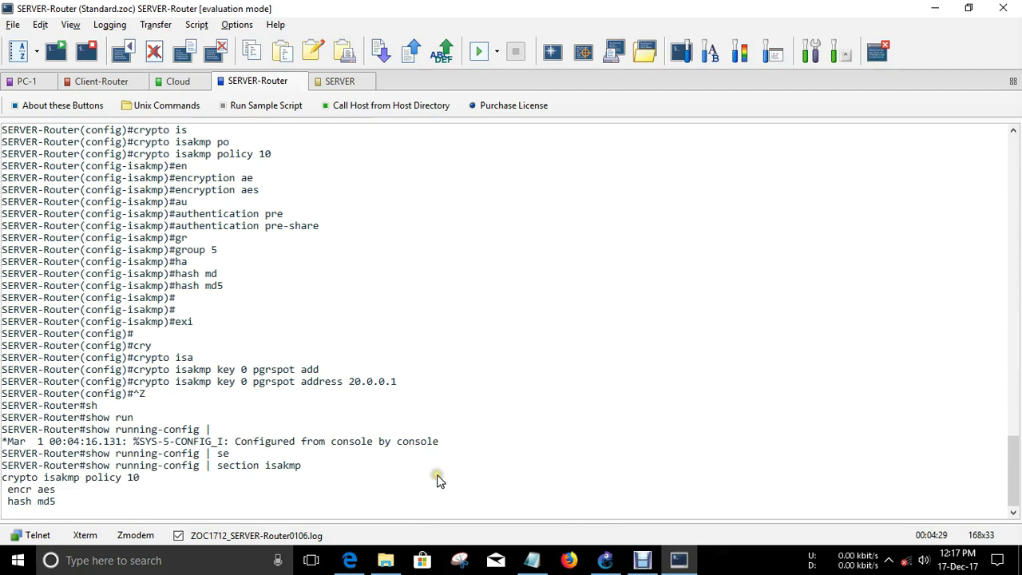
{"action": "left_click_drag", "start_coordinate": [4, 443], "coordinate": [115, 491]}
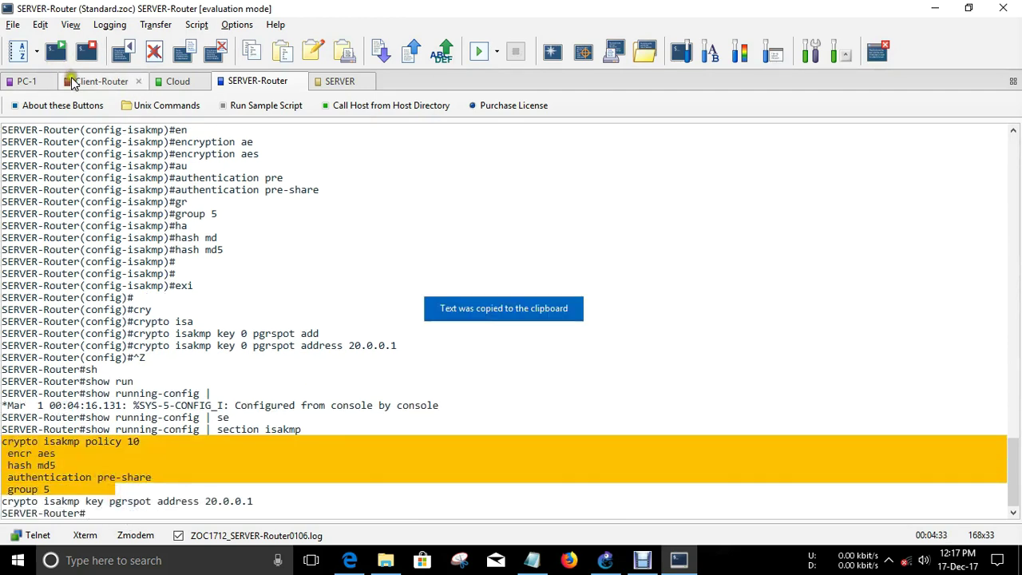
{"action": "left_click", "coordinate": [101, 81]}
- Paste the copied ISAKMP policy 10 into Client-Router's configuration and exit it
{"action": "type", "text": "conf t"}
{"action": "key", "text": "Return"}
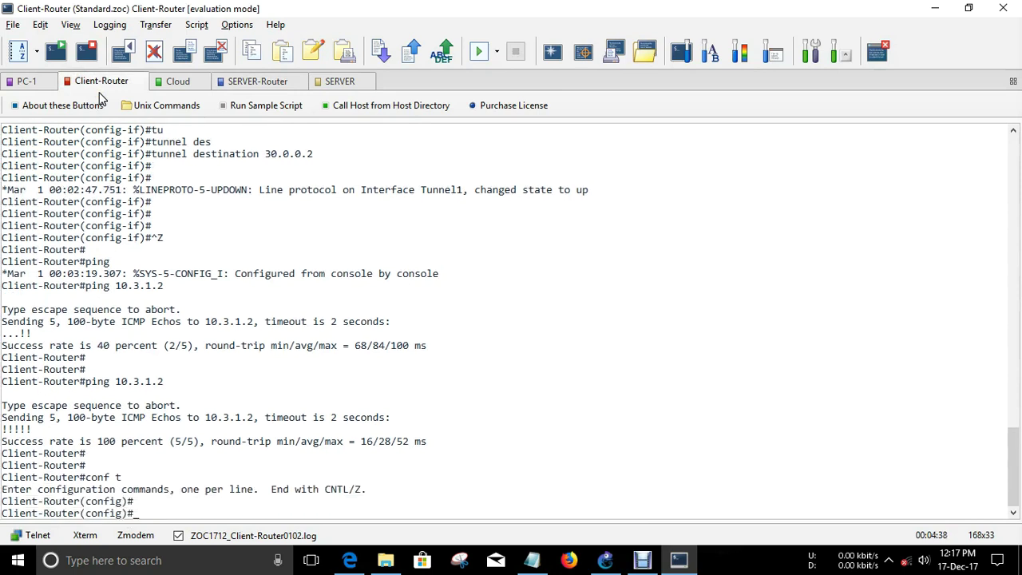
{"action": "key", "text": "alt+v"}
{"action": "type", "text": "exi"}
{"action": "key", "text": "Return"}
{"action": "key", "text": "Return"}
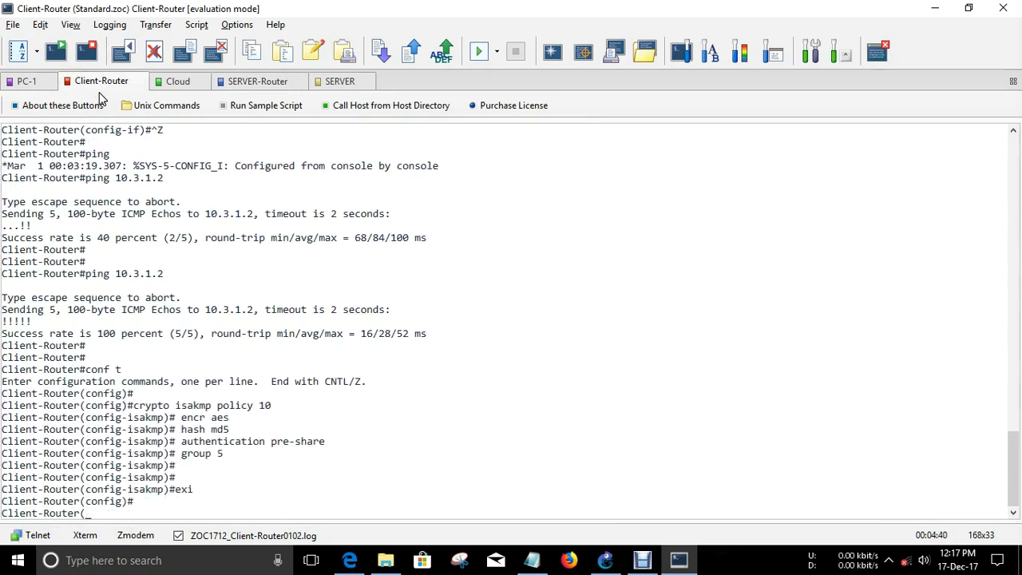
- Type the crypto isakmp key command with the pre-shared key for peer 30.0.0.2
{"action": "type", "text": "cry"}
{"action": "key", "text": "Tab"}
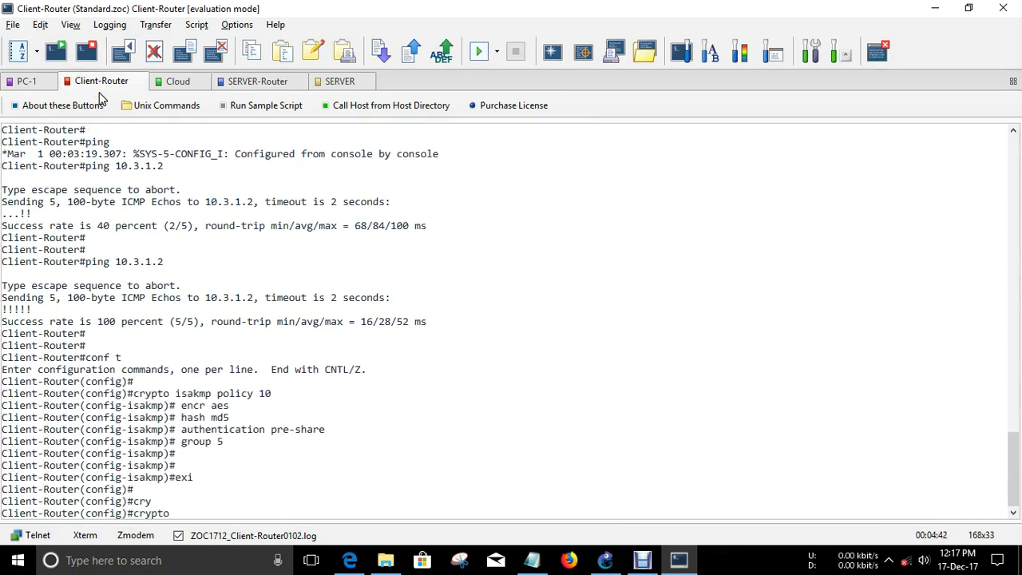
{"action": "type", "text": "isa"}
{"action": "key", "text": "Tab"}
{"action": "type", "text": "ke"}
{"action": "key", "text": "Tab"}
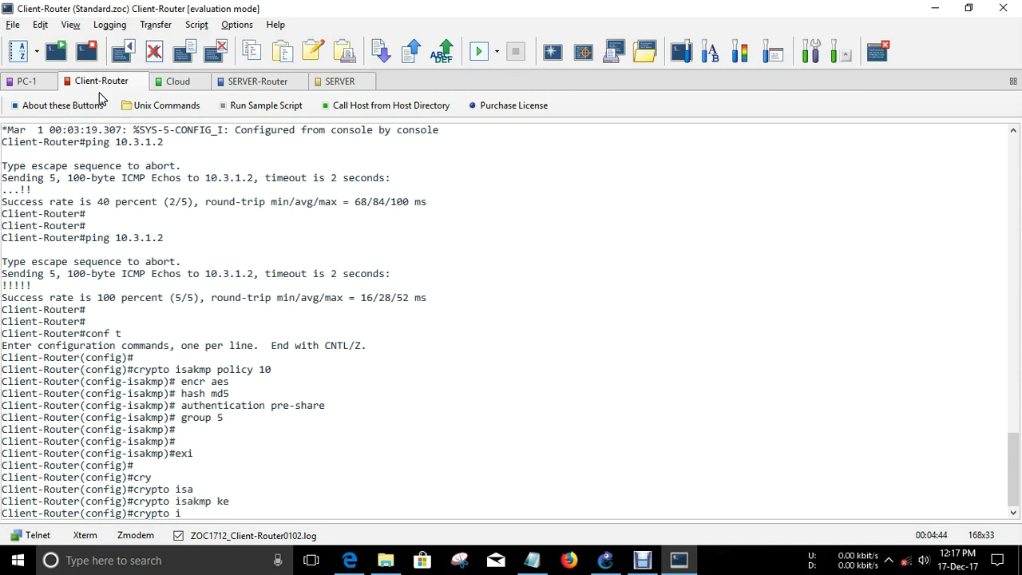
{"action": "type", "text": "0 pgrspot a"}
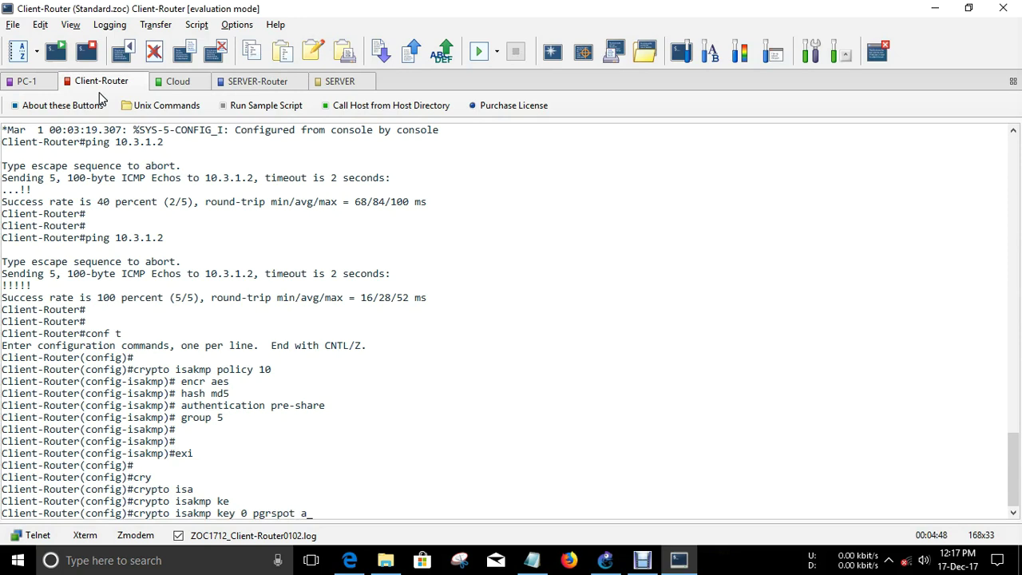
{"action": "type", "text": "d"}
{"action": "key", "text": "Tab"}
{"action": "type", "text": "30.0"}
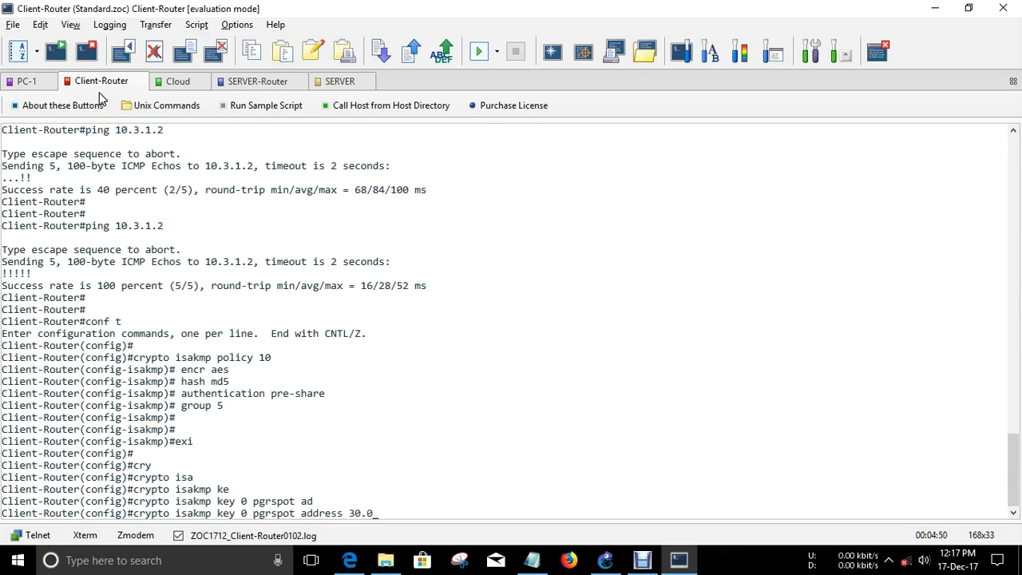
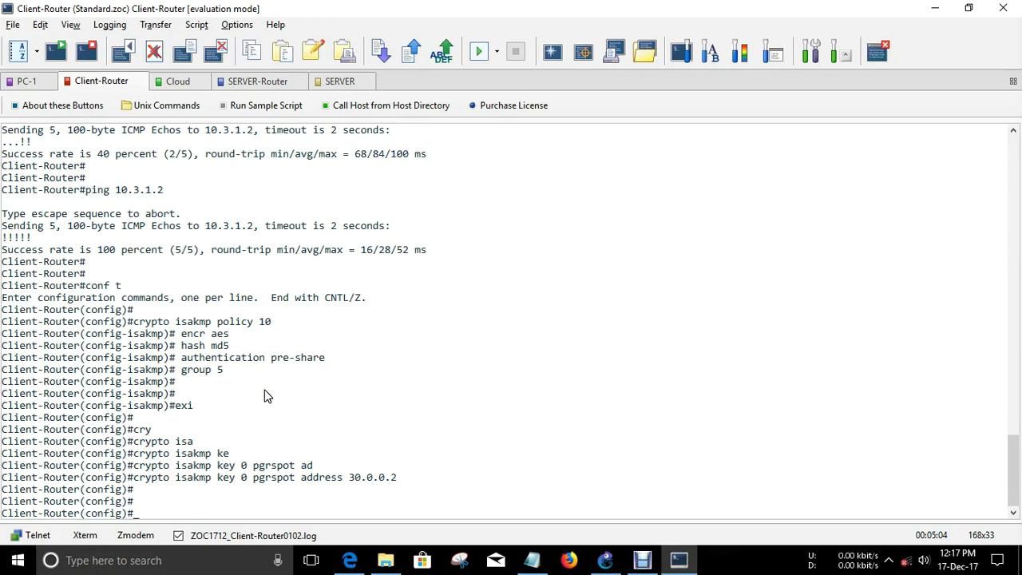
- Create transform set IPSEC-TRANS with esp-md5-hmac and esp-aes on Client-Router
{"action": "type", "text": "cry"}
{"action": "key", "text": "Tab"}
{"action": "type", "text": "ips"}
{"action": "key", "text": "Tab"}
{"action": "type", "text": "tra"}
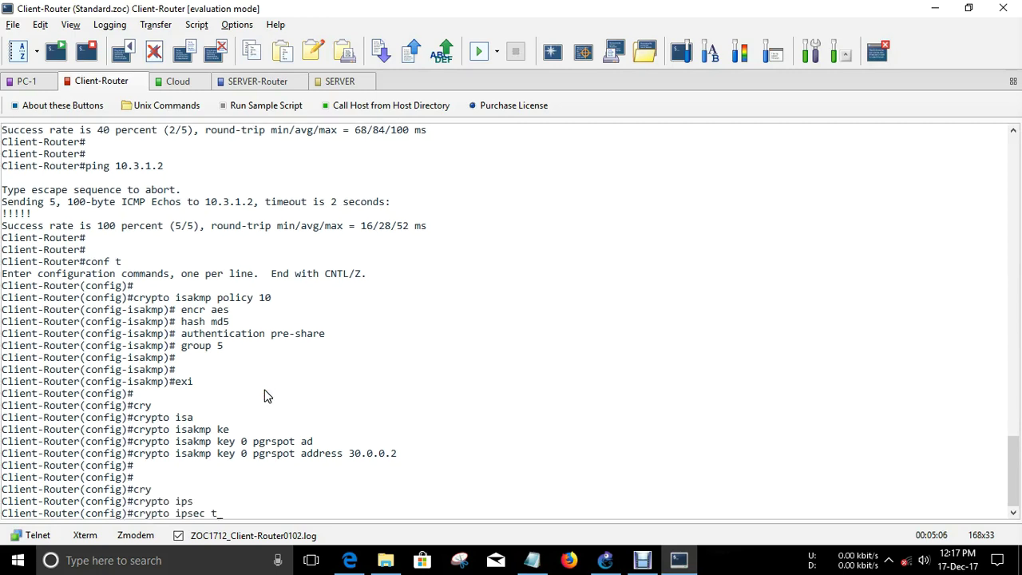
{"action": "key", "text": "Tab"}
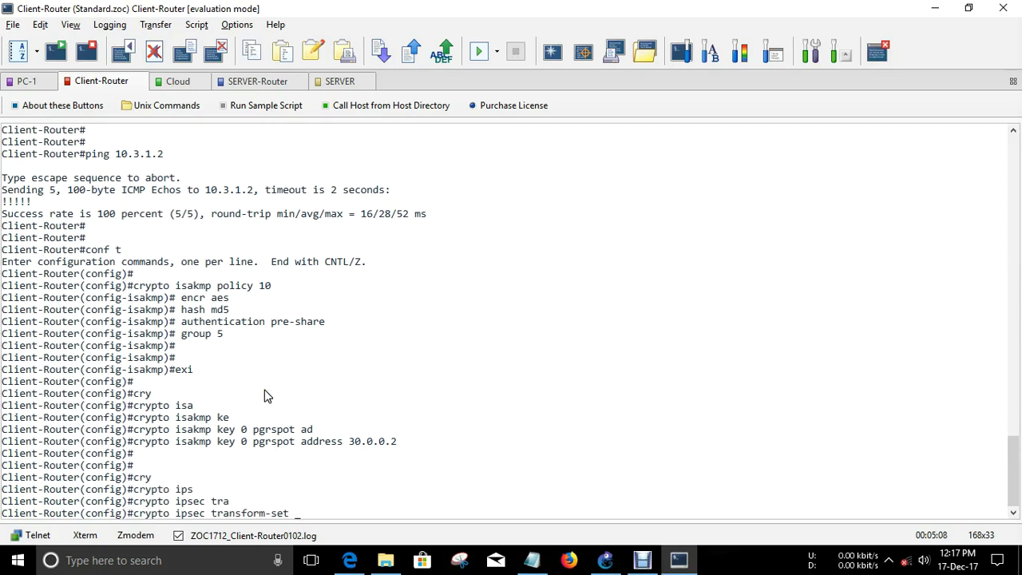
{"action": "type", "text": "IPSEC-TRANS es"}
{"action": "key", "text": "Tab"}
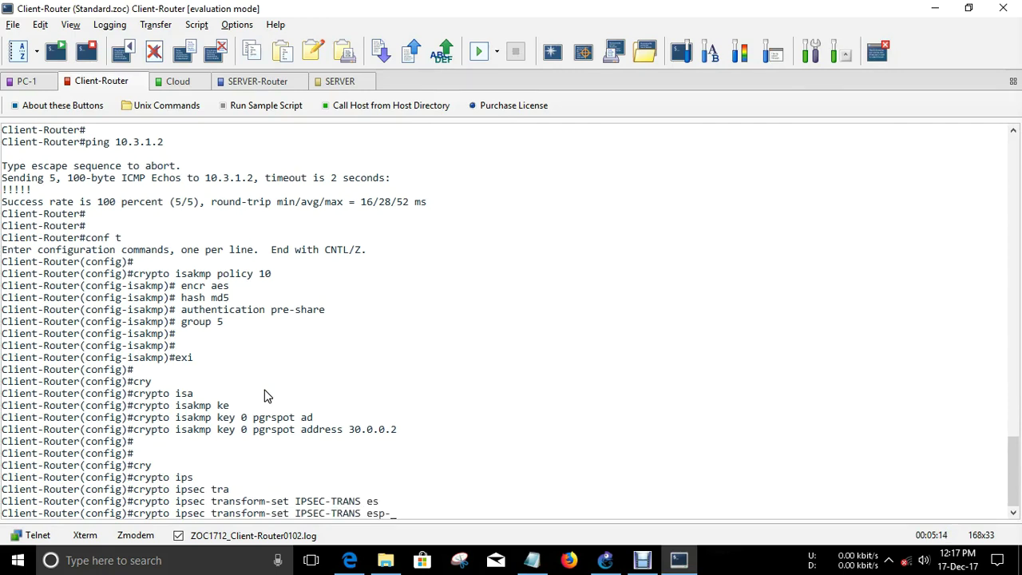
{"action": "type", "text": "m"}
{"action": "key", "text": "Tab"}
{"action": "type", "text": "es"}
{"action": "key", "text": "Tab"}
{"action": "type", "text": "a"}
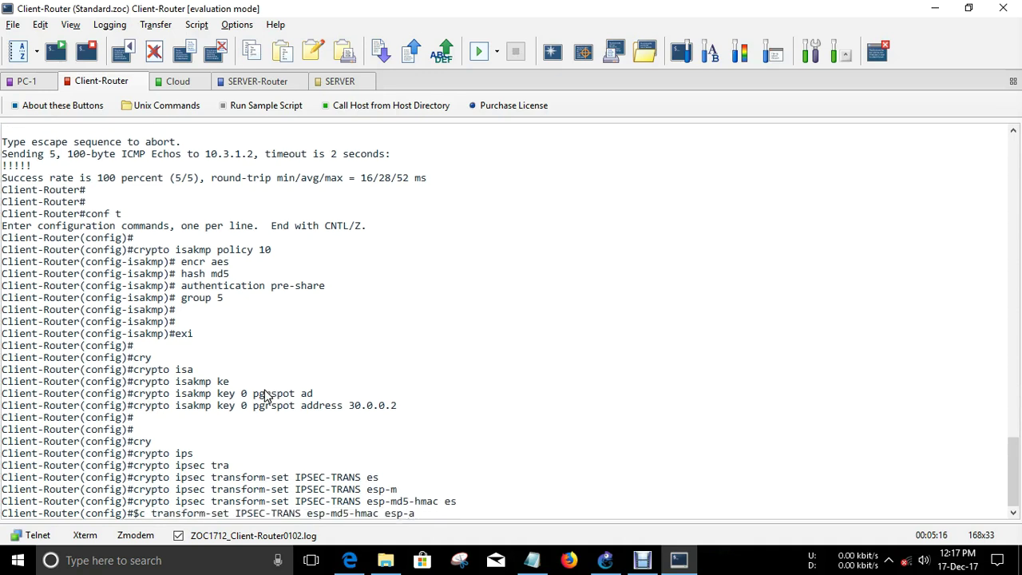
{"action": "key", "text": "Tab"}
{"action": "key", "text": "Return"}
{"action": "key", "text": "Return"}
{"action": "key", "text": "Return"}
{"action": "type", "text": "exi"}
{"action": "key", "text": "Return"}
{"action": "key", "text": "Return"}
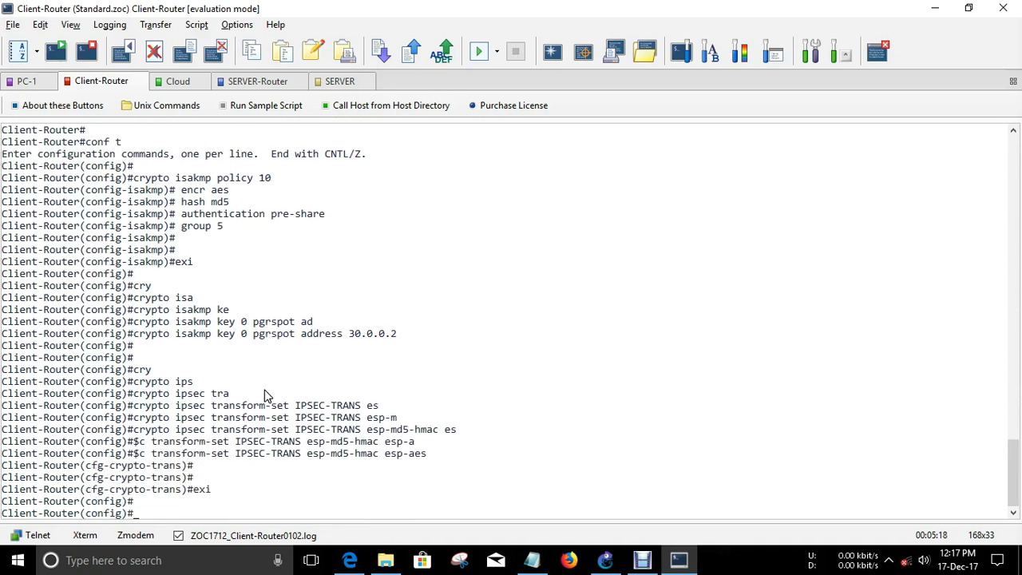
- Create IPsec profile IPSEC-Profile using transform set IPSEC-TRANS
{"action": "type", "text": "cry"}
{"action": "key", "text": "Tab"}
{"action": "type", "text": "ips"}
{"action": "key", "text": "Tab"}
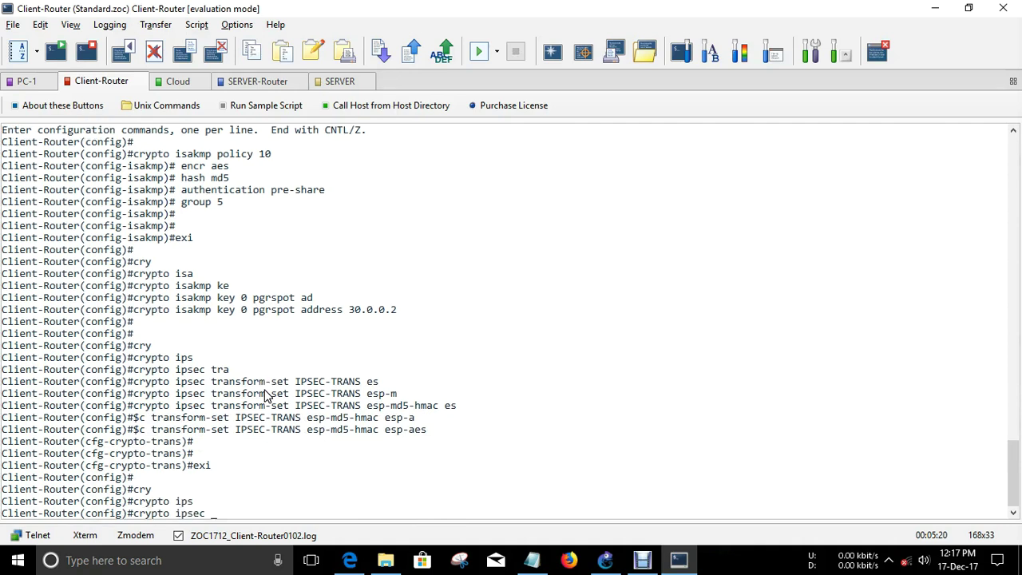
{"action": "type", "text": "pr"}
{"action": "key", "text": "Tab"}
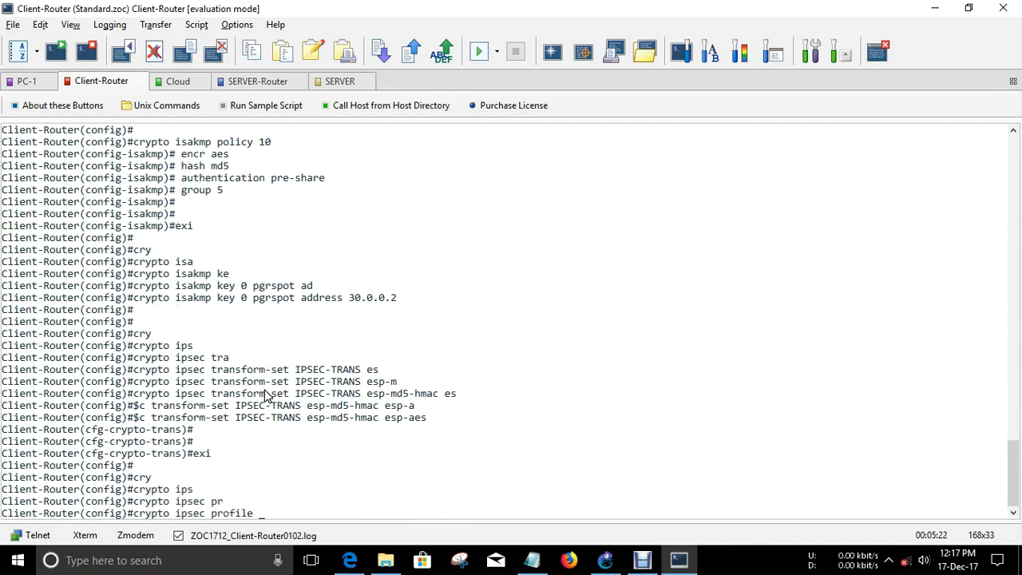
{"action": "type", "text": "IPSEC-Profile "}
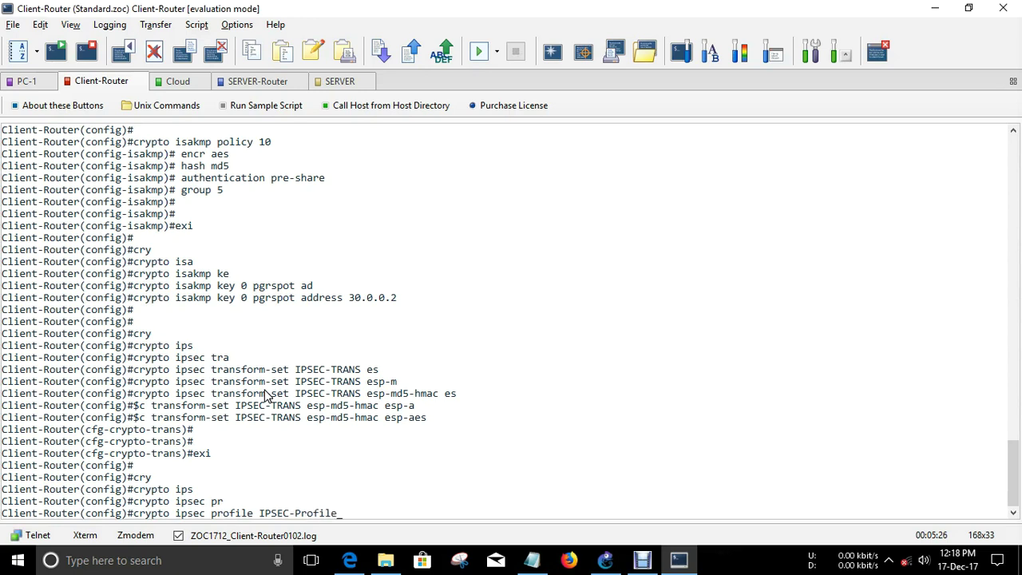
{"action": "type", "text": "?"}
{"action": "key", "text": "Return"}
{"action": "key", "text": "Return"}
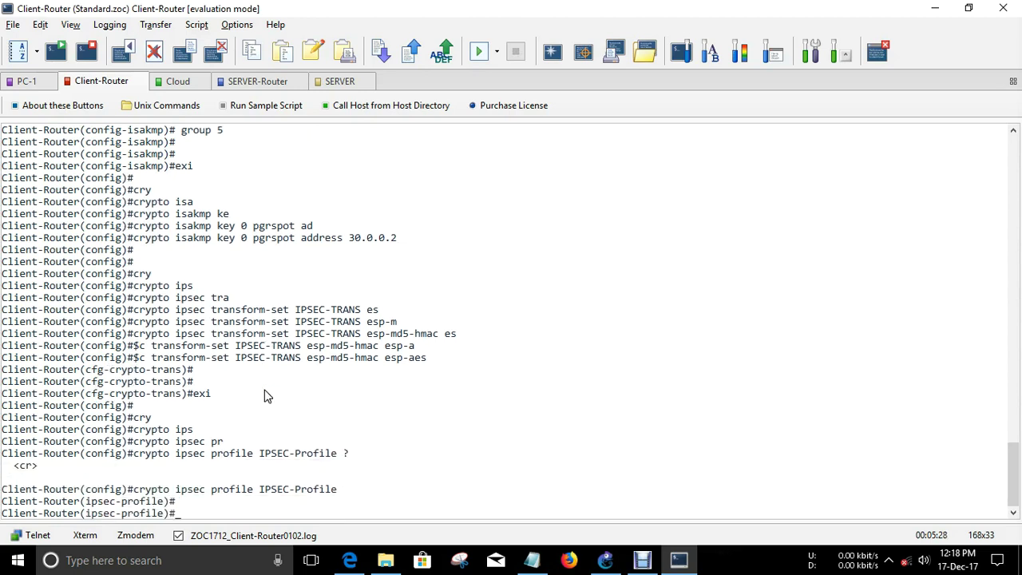
{"action": "type", "text": "se"}
{"action": "key", "text": "Tab"}
{"action": "type", "text": "tr"}
{"action": "key", "text": "Tab"}
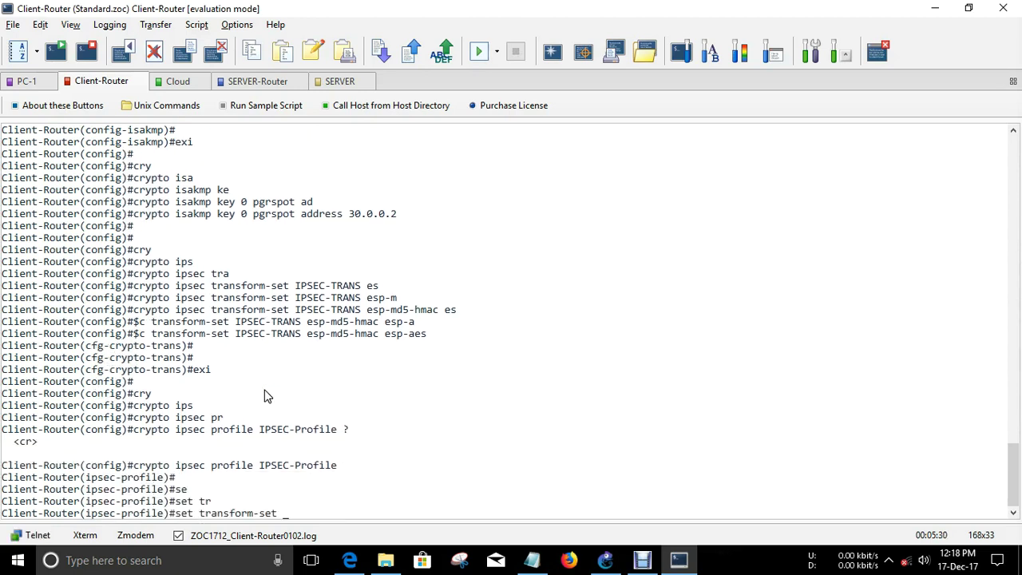
{"action": "double_click", "coordinate": [272, 334]}
{"action": "right_click", "coordinate": [320, 344]}
{"action": "key", "text": "Return"}
{"action": "key", "text": "Return"}
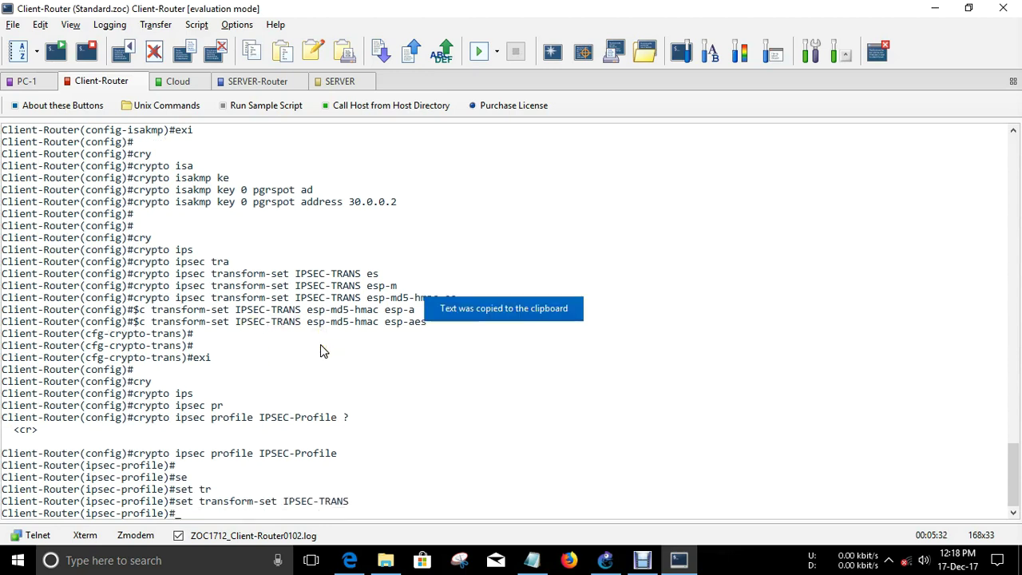
{"action": "type", "text": "exi"}
{"action": "key", "text": "Return"}
{"action": "key", "text": "Return"}
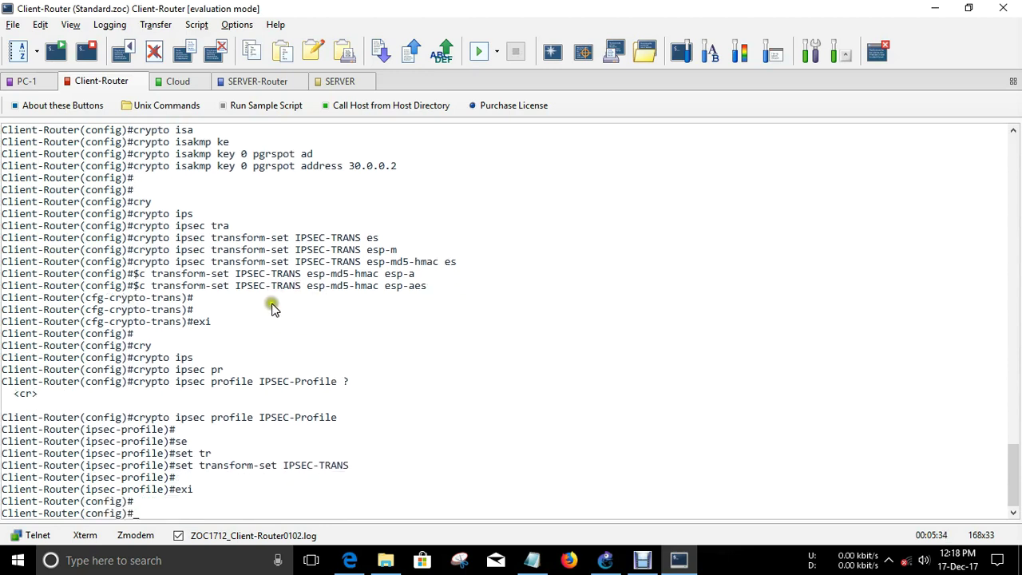
- Return to privileged mode, attempt show run, and move to the SERVER-Router session
{"action": "key", "text": "ctrl+z"}
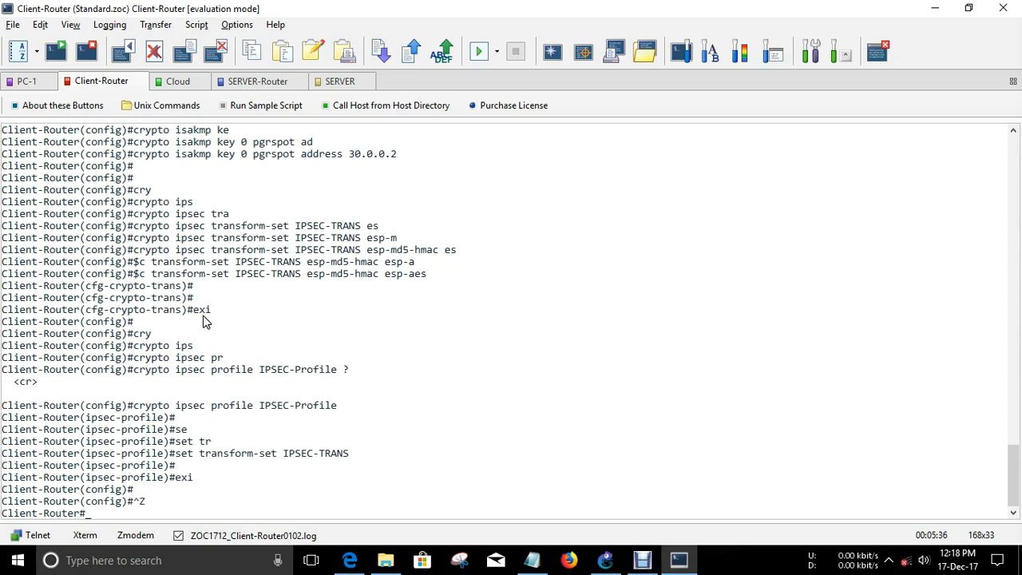
{"action": "type", "text": "s"}
{"action": "key", "text": "Return"}
{"action": "type", "text": "hrun"}
{"action": "key", "text": "Return"}
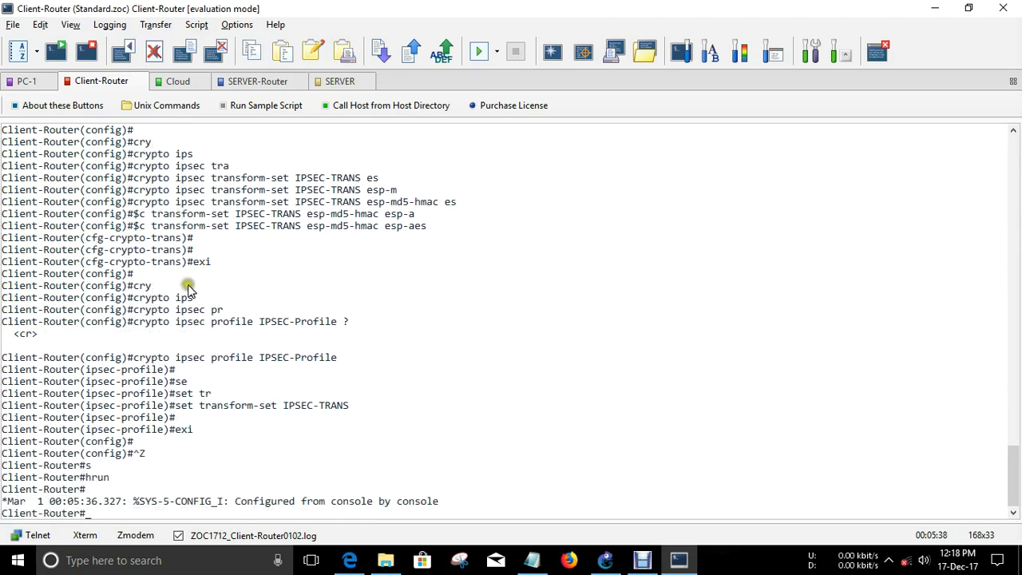
{"action": "left_click", "coordinate": [237, 86]}
- Enter global configuration mode on SERVER-Router with conf t
{"action": "key", "text": "Return"}
{"action": "key", "text": "Return"}
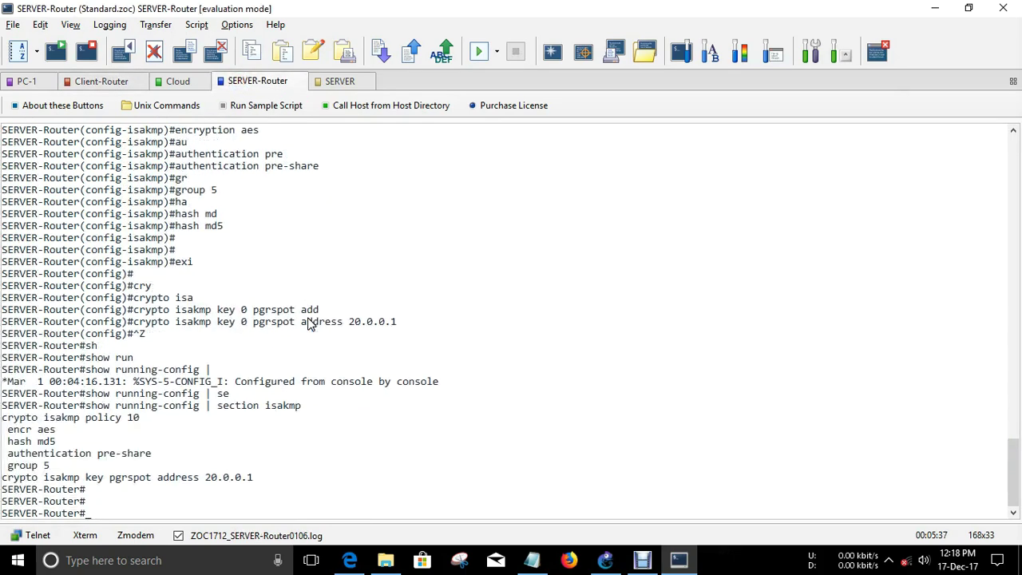
{"action": "type", "text": "cong"}
{"action": "key", "text": "Return"}
{"action": "type", "text": "conf t"}
{"action": "key", "text": "Return"}
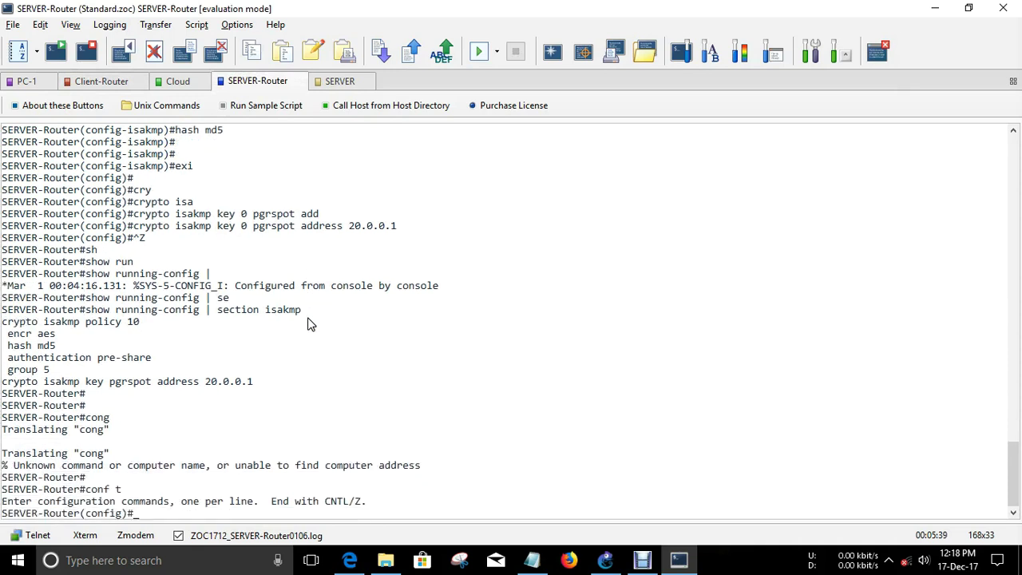
{"action": "key", "text": "Return"}
- Create transform set IPSEC-TRANS with esp-md5-hmac and esp-aes on SERVER-Router
{"action": "type", "text": "cry"}
{"action": "key", "text": "Tab"}
{"action": "type", "text": "ips"}
{"action": "key", "text": "Tab"}
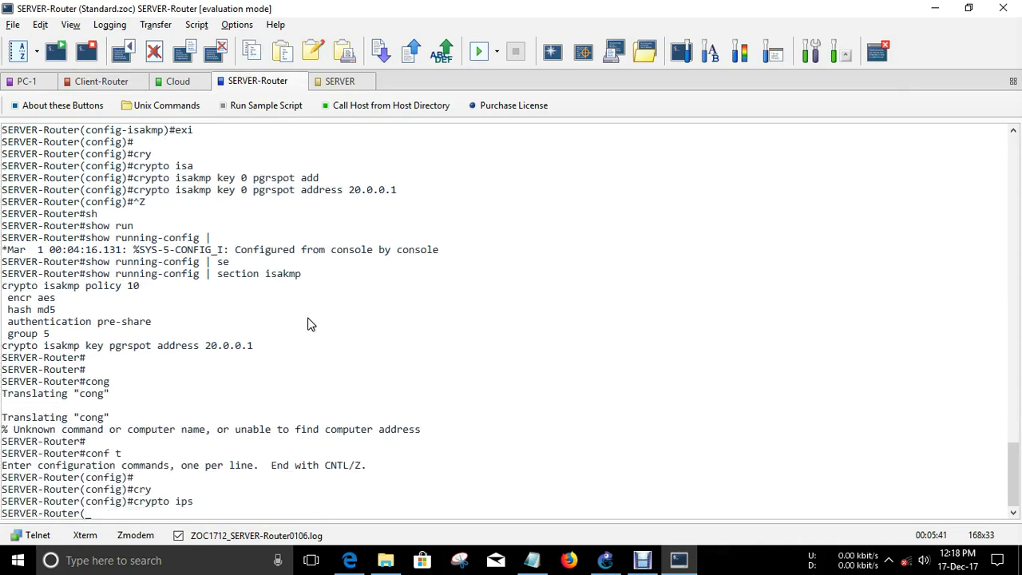
{"action": "type", "text": "tr"}
{"action": "key", "text": "Tab"}
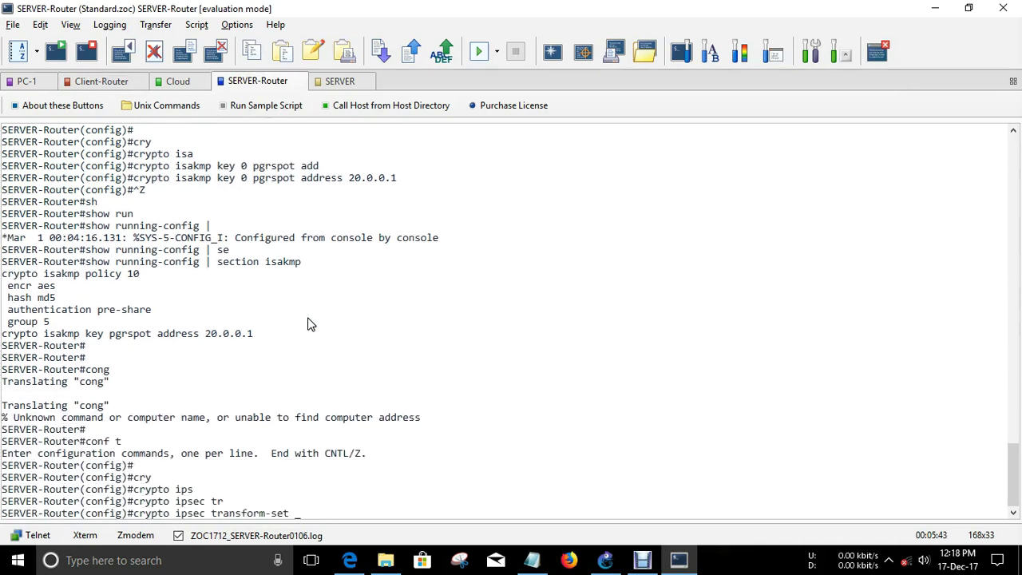
{"action": "type", "text": "IPSEC-TRANS es"}
{"action": "key", "text": "Tab"}
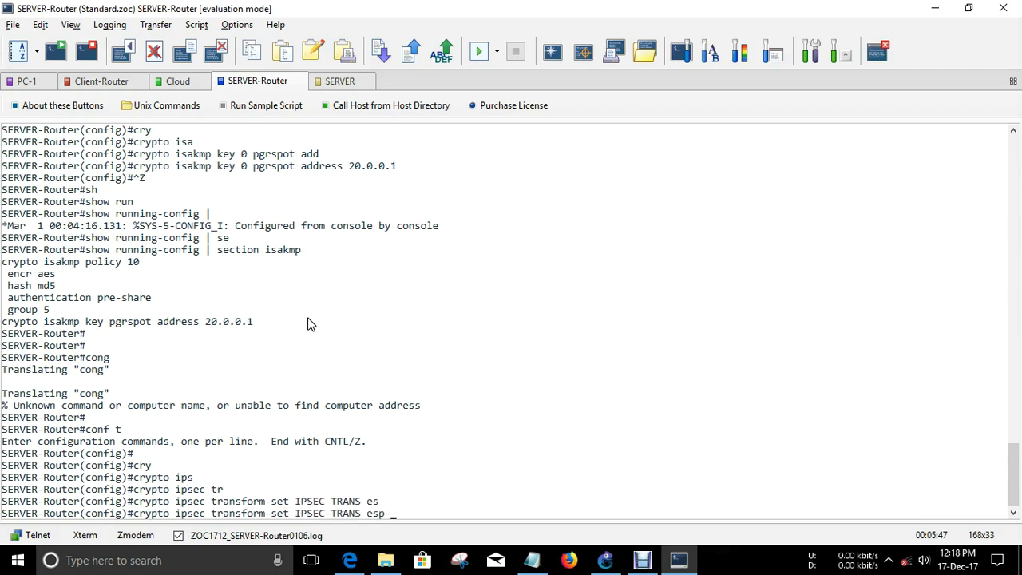
{"action": "type", "text": "md"}
{"action": "key", "text": "Tab"}
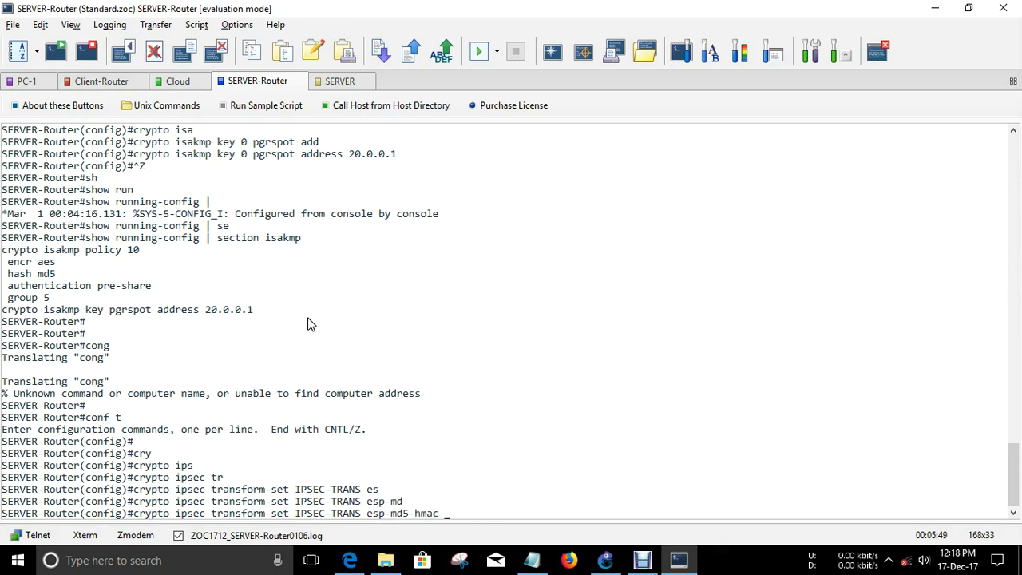
{"action": "type", "text": "es"}
{"action": "key", "text": "Tab"}
{"action": "type", "text": "p-ae"}
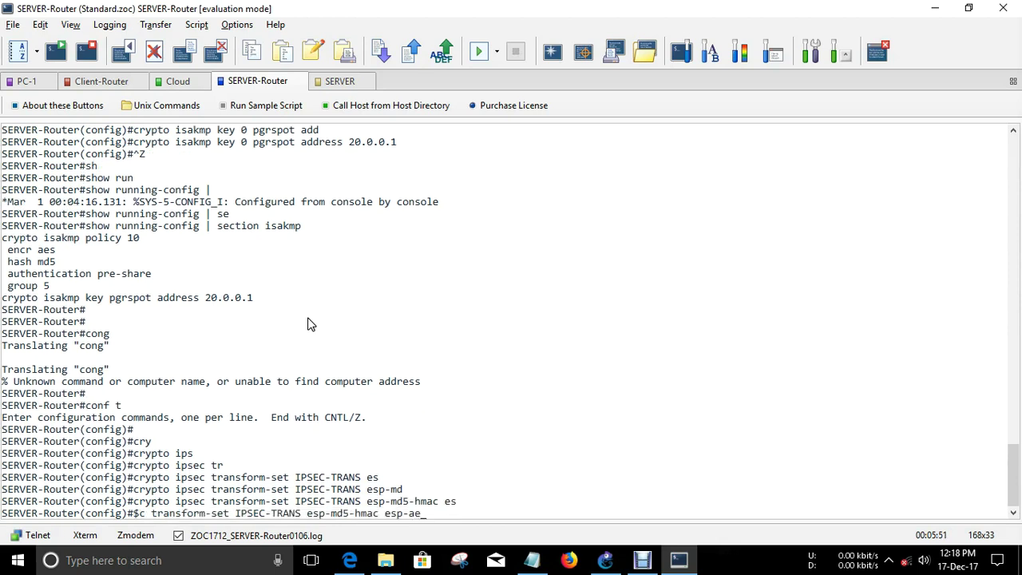
{"action": "key", "text": "Tab"}
{"action": "key", "text": "Return"}
{"action": "key", "text": "Return"}
{"action": "type", "text": "exi"}
{"action": "key", "text": "Return"}
- Create IPsec profile IPSEC-Profile, correcting mistyped keywords along the way
{"action": "type", "text": "cry"}
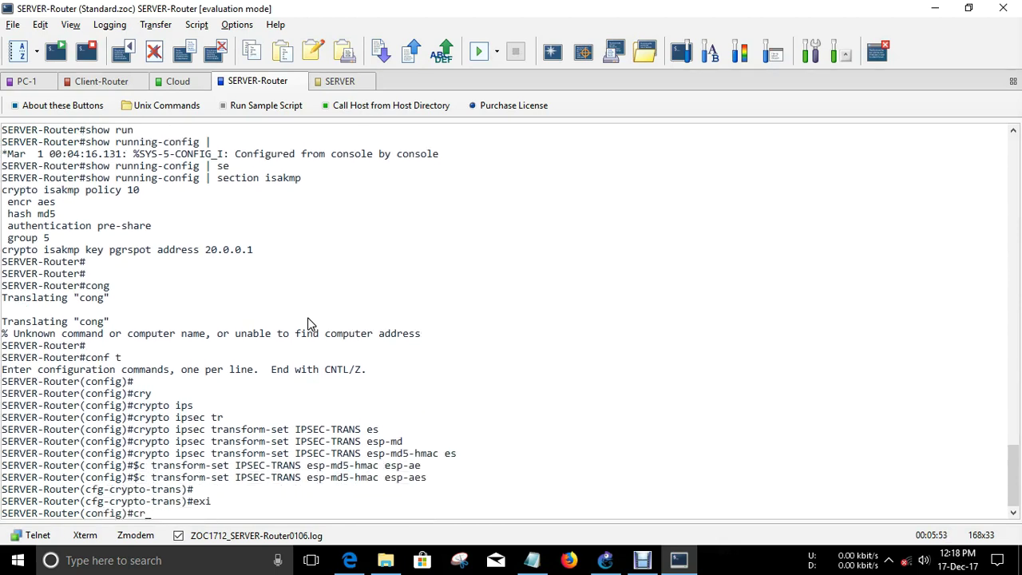
{"action": "key", "text": "Tab"}
{"action": "type", "text": "isp"}
{"action": "key", "text": "Tab"}
{"action": "type", "text": "pro"}
{"action": "key", "text": "Tab"}
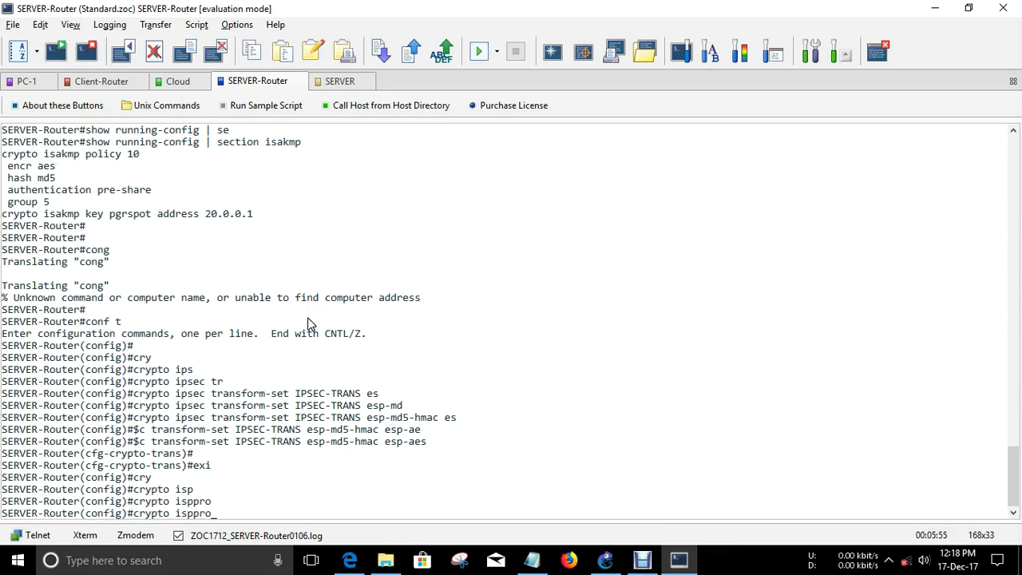
{"action": "key", "text": "BackSpace"}
{"action": "key", "text": "BackSpace"}
{"action": "key", "text": "BackSpace"}
{"action": "key", "text": "BackSpace"}
{"action": "key", "text": "BackSpace"}
{"action": "key", "text": "BackSpace"}
{"action": "type", "text": "ips"}
{"action": "key", "text": "Tab"}
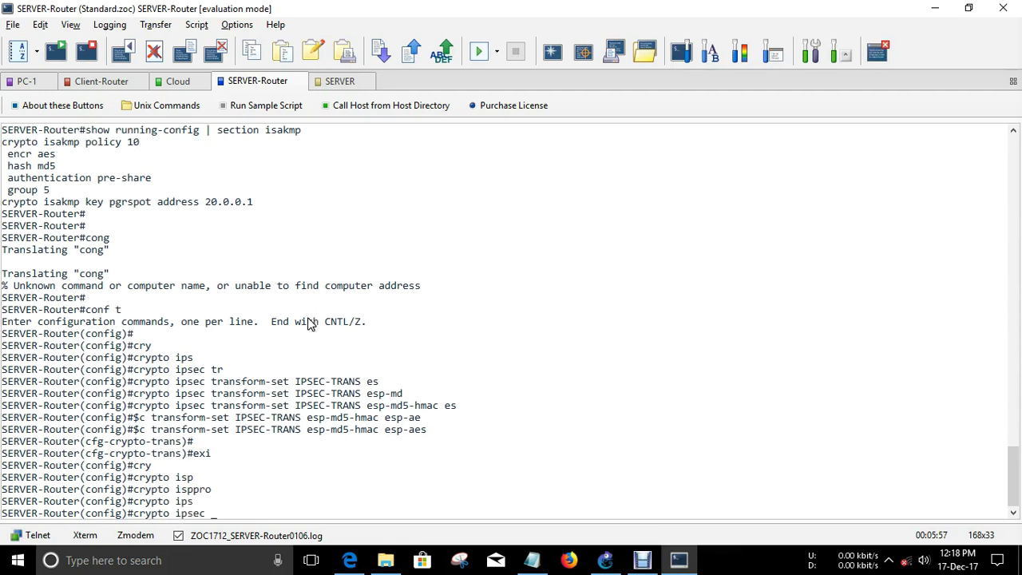
{"action": "type", "text": "por"}
{"action": "key", "text": "Tab"}
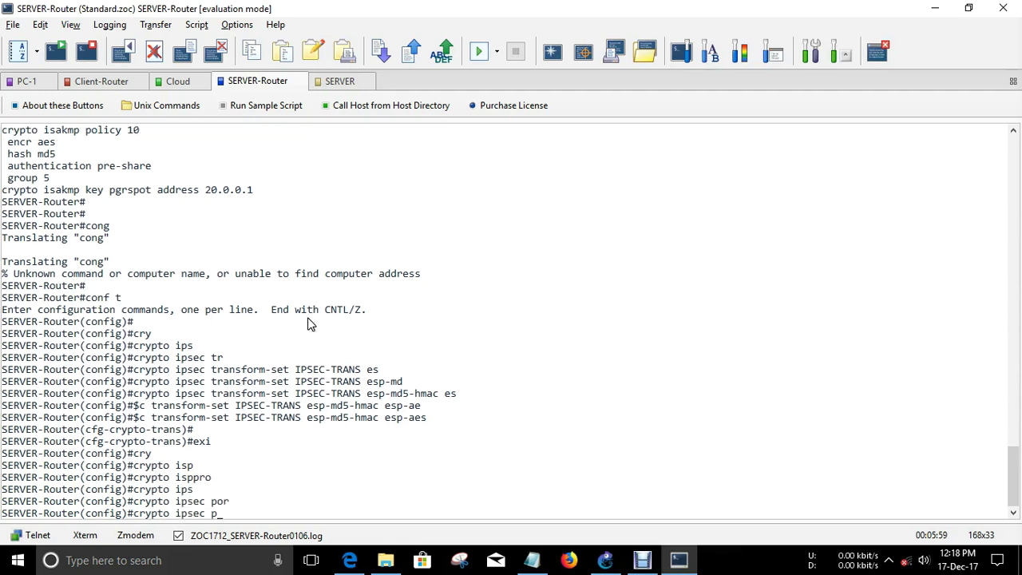
{"action": "type", "text": "ro"}
{"action": "key", "text": "Tab"}
{"action": "type", "text": "IPSE"}
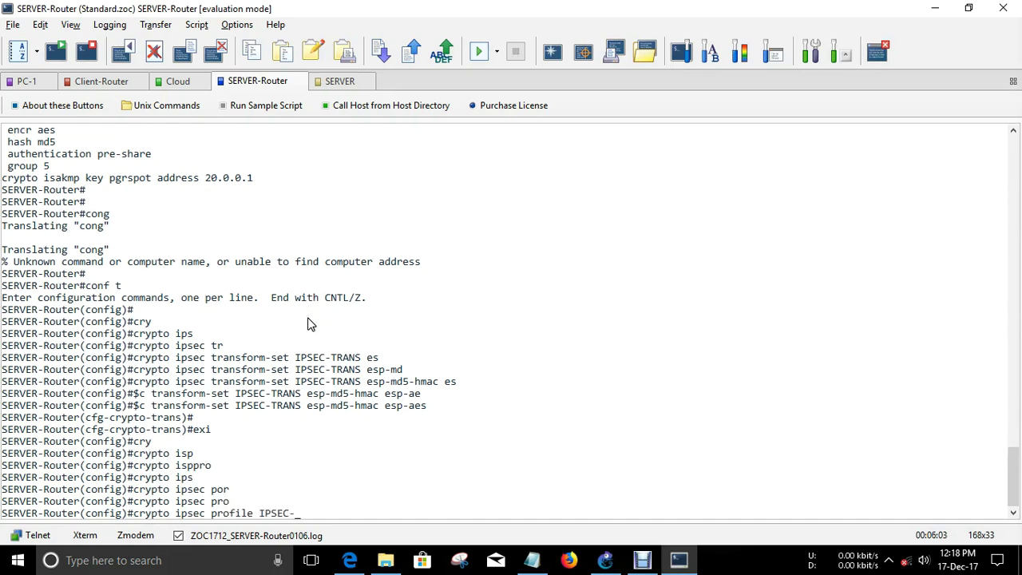
{"action": "type", "text": "C-Profile"}
{"action": "key", "text": "Return"}
- Set the profile's transform set to IPSEC-TRANS and exit the profile configuration
{"action": "type", "text": "ser"}
{"action": "key", "text": "Tab"}
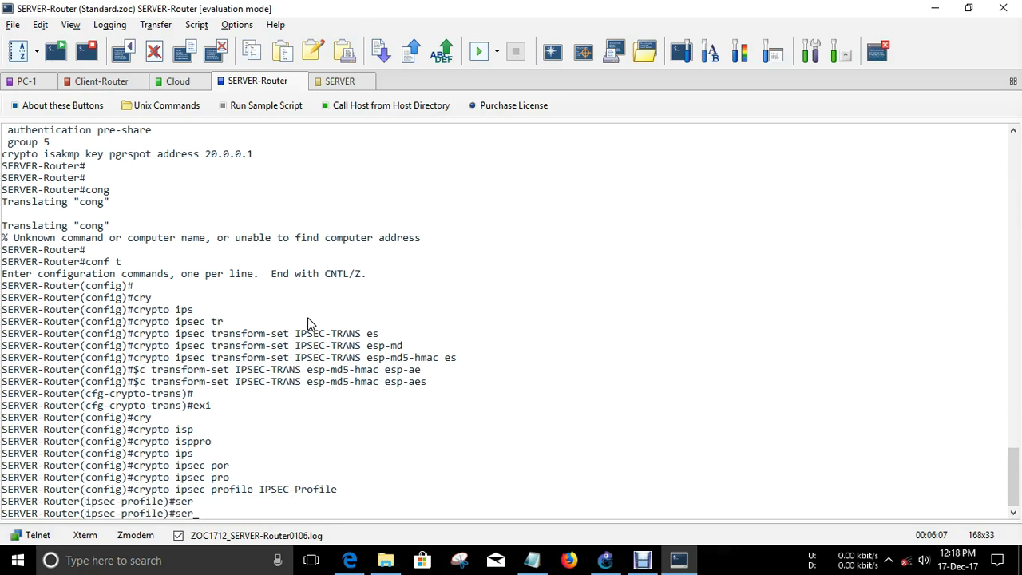
{"action": "key", "text": "BackSpace"}
{"action": "type", "text": "t"}
{"action": "key", "text": "Tab"}
{"action": "type", "text": "tr"}
{"action": "key", "text": "Tab"}
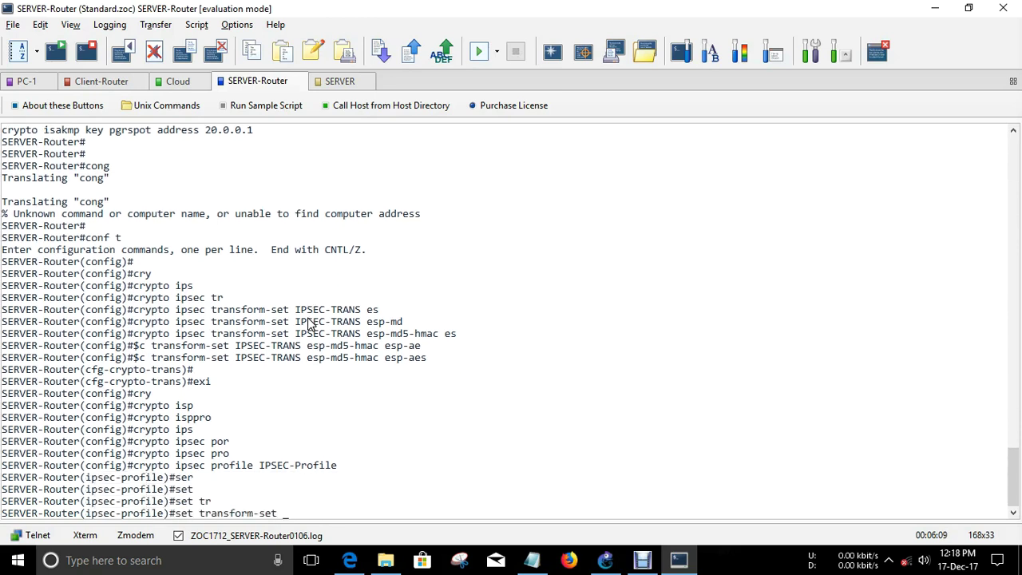
{"action": "double_click", "coordinate": [296, 468]}
{"action": "right_click", "coordinate": [388, 458]}
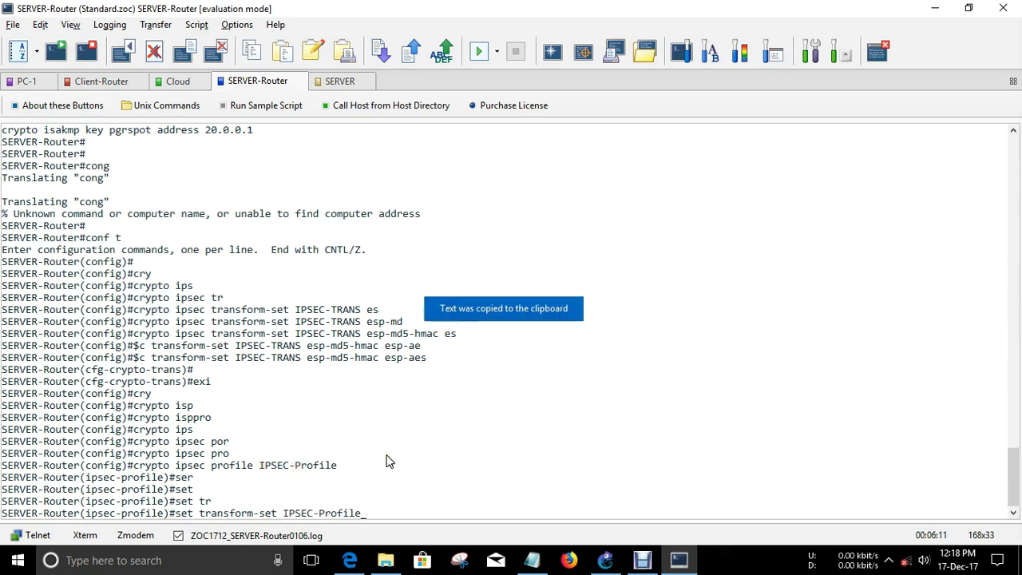
{"action": "key", "text": "BackSpace"}
{"action": "key", "text": "BackSpace"}
{"action": "key", "text": "BackSpace"}
{"action": "key", "text": "BackSpace"}
{"action": "key", "text": "BackSpace"}
{"action": "key", "text": "BackSpace"}
{"action": "key", "text": "BackSpace"}
{"action": "key", "text": "BackSpace"}
{"action": "key", "text": "BackSpace"}
{"action": "key", "text": "BackSpace"}
{"action": "key", "text": "BackSpace"}
{"action": "key", "text": "BackSpace"}
{"action": "key", "text": "BackSpace"}
{"action": "double_click", "coordinate": [279, 358]}
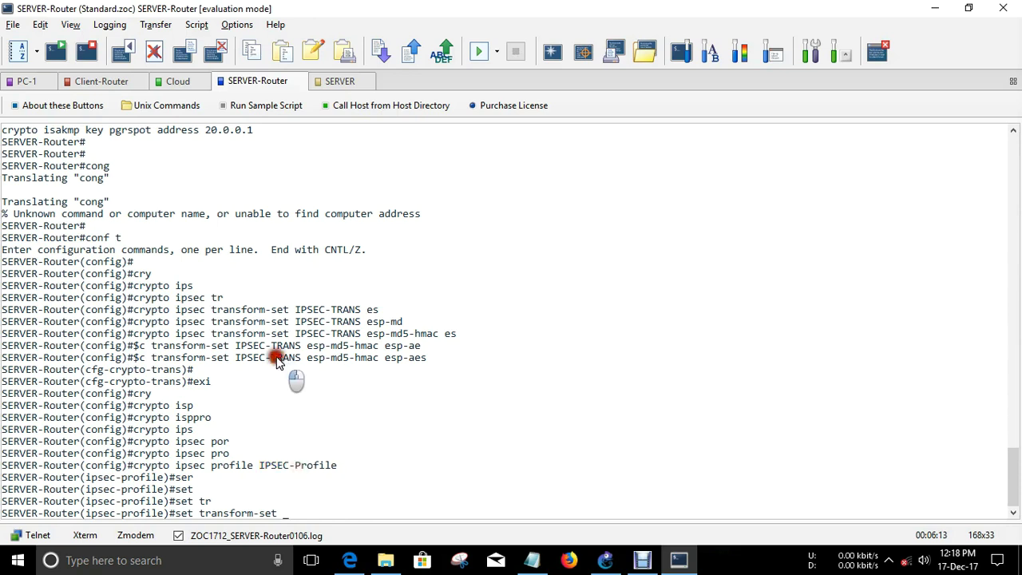
{"action": "right_click", "coordinate": [413, 341]}
{"action": "key", "text": "Return"}
{"action": "key", "text": "Return"}
{"action": "type", "text": "ex"}
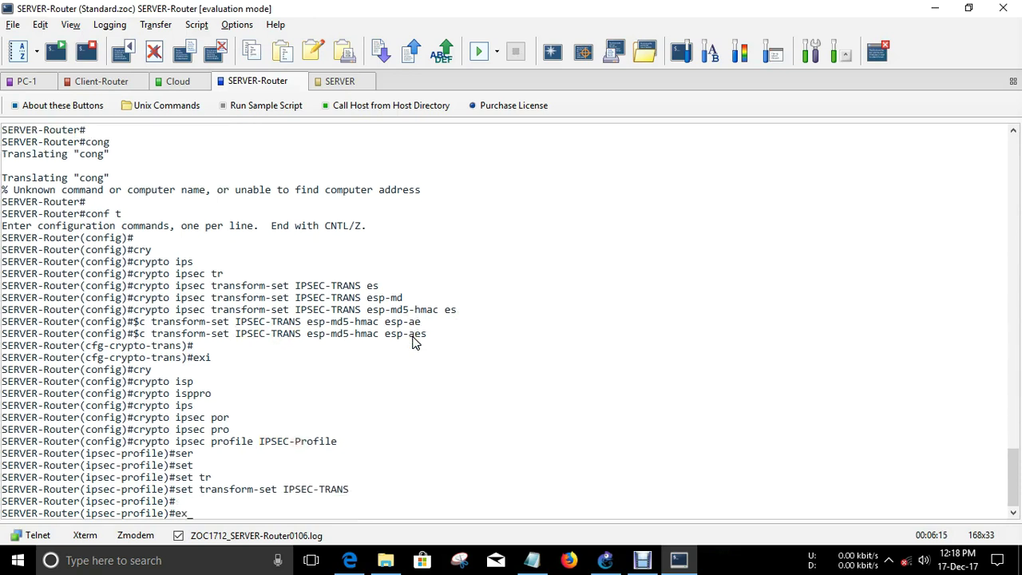
{"action": "type", "text": "i"}
{"action": "key", "text": "Return"}
{"action": "key", "text": "Return"}
{"action": "key", "text": "Return"}
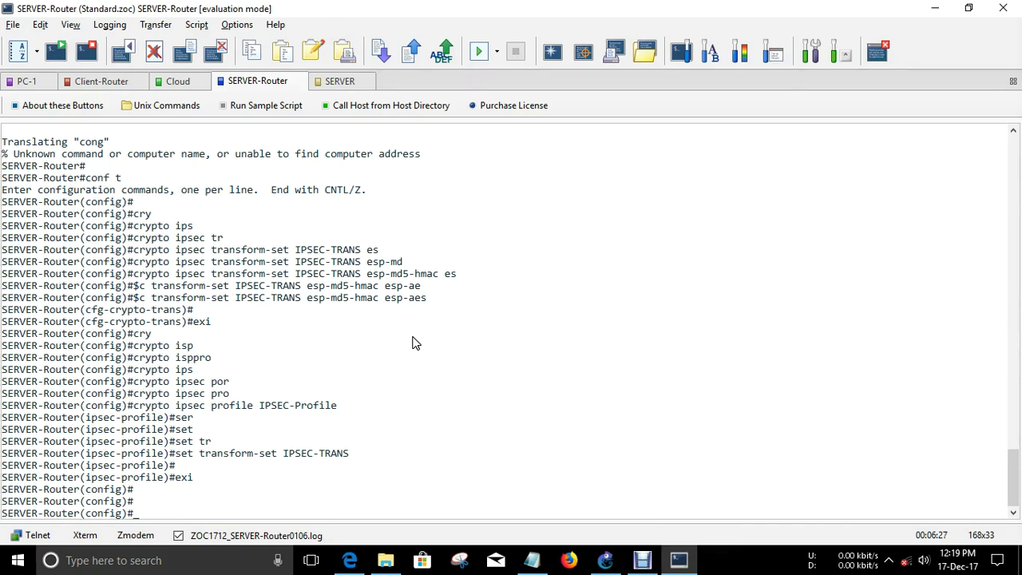
{"action": "key", "text": "Return"}
{"action": "key", "text": "Return"}
- On Client-Router, enter global configuration and create interface tunnel 1
{"action": "key", "text": "ctrl+Tab"}
{"action": "key", "text": "ctrl+Tab"}
{"action": "key", "text": "ctrl+Tab"}
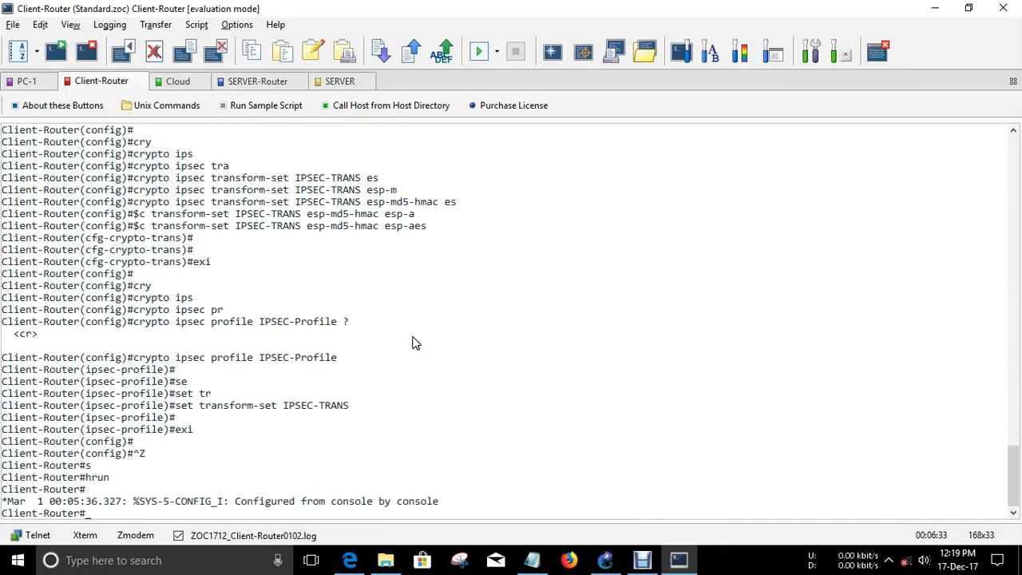
{"action": "key", "text": "Return"}
{"action": "key", "text": "Return"}
{"action": "type", "text": "conf t"}
{"action": "key", "text": "Return"}
{"action": "key", "text": "Return"}
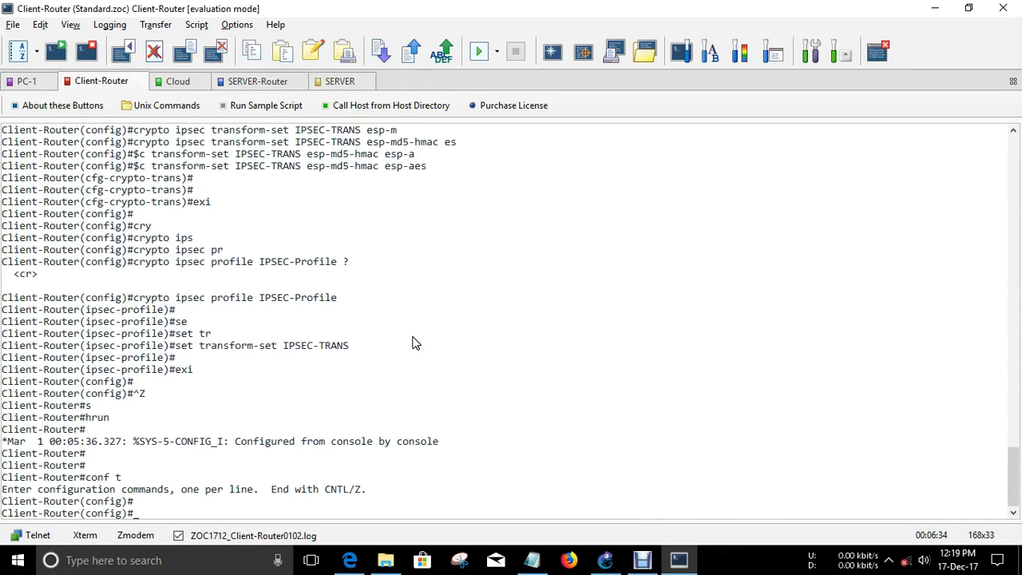
{"action": "type", "text": "int"}
{"action": "key", "text": "Tab"}
{"action": "type", "text": "tun"}
{"action": "key", "text": "Tab"}
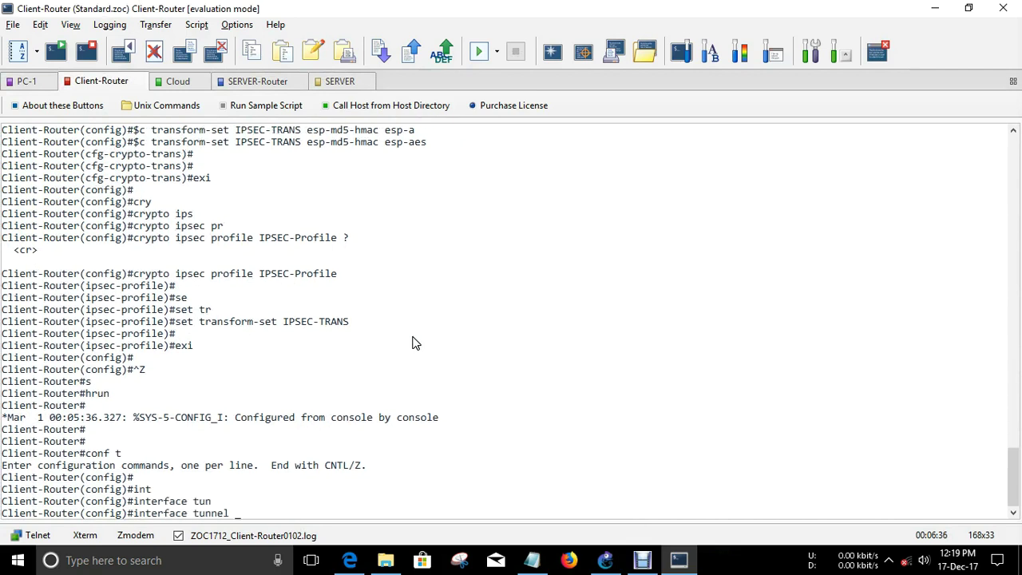
{"action": "type", "text": "1"}
{"action": "key", "text": "Return"}
{"action": "key", "text": "Return"}
{"action": "key", "text": "Return"}
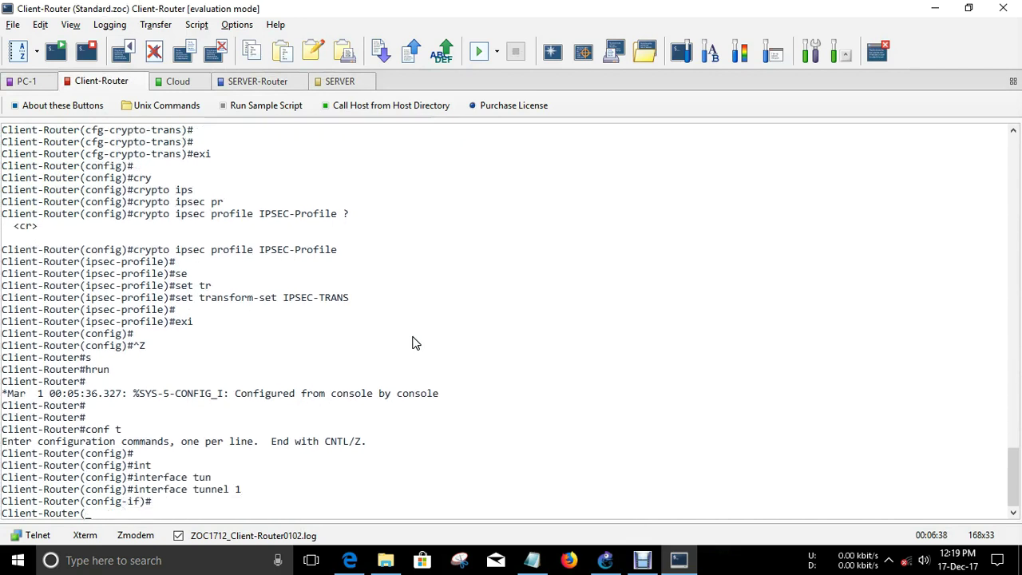
- Protect tunnel 1 with IPsec profile IPSEC-Profile and confirm ISAKMP is ON
{"action": "type", "text": "tu"}
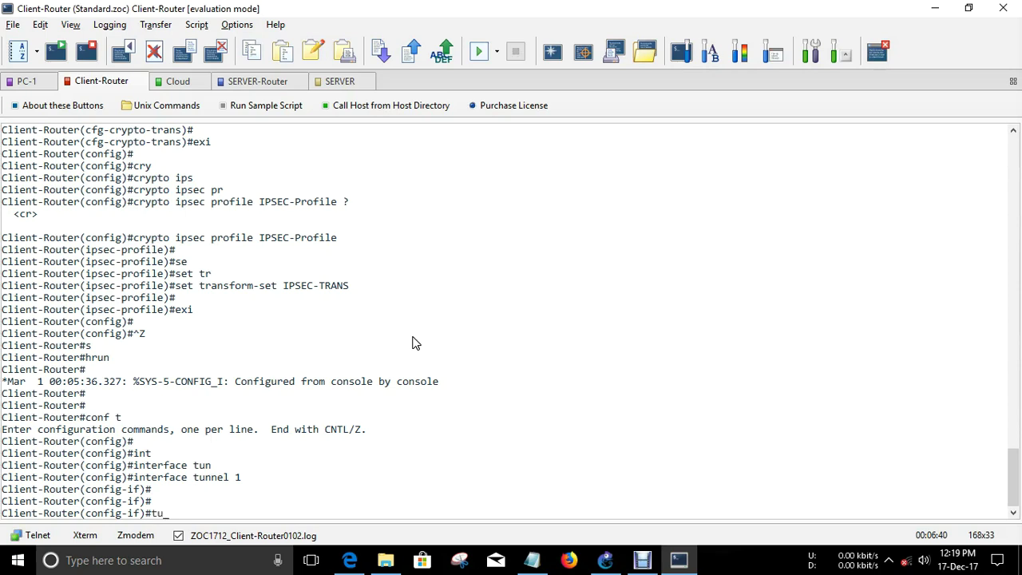
{"action": "key", "text": "Tab"}
{"action": "type", "text": "?"}
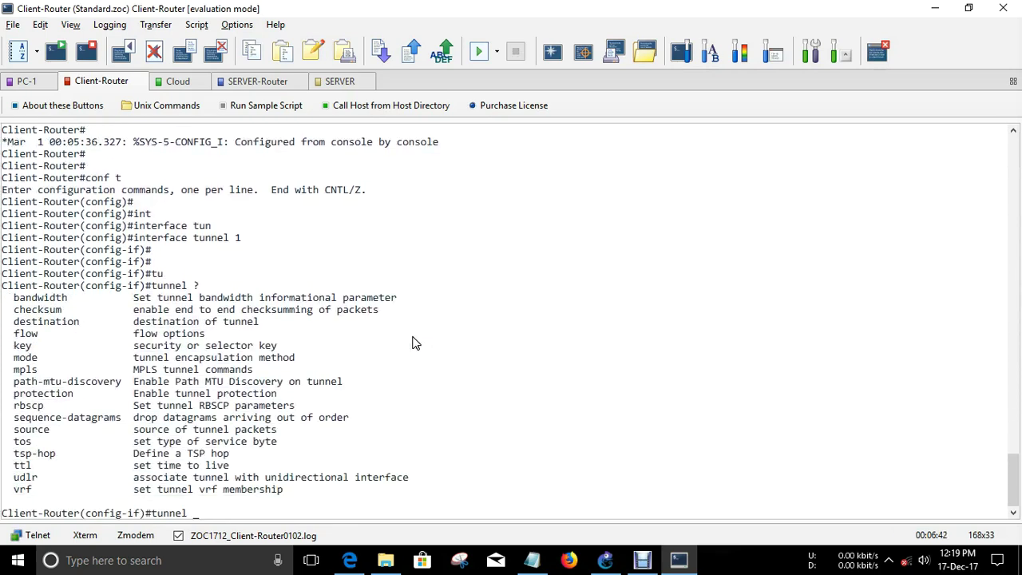
{"action": "type", "text": "ro"}
{"action": "key", "text": "BackSpace"}
{"action": "key", "text": "BackSpace"}
{"action": "type", "text": "pro"}
{"action": "key", "text": "Tab"}
{"action": "type", "text": "?"}
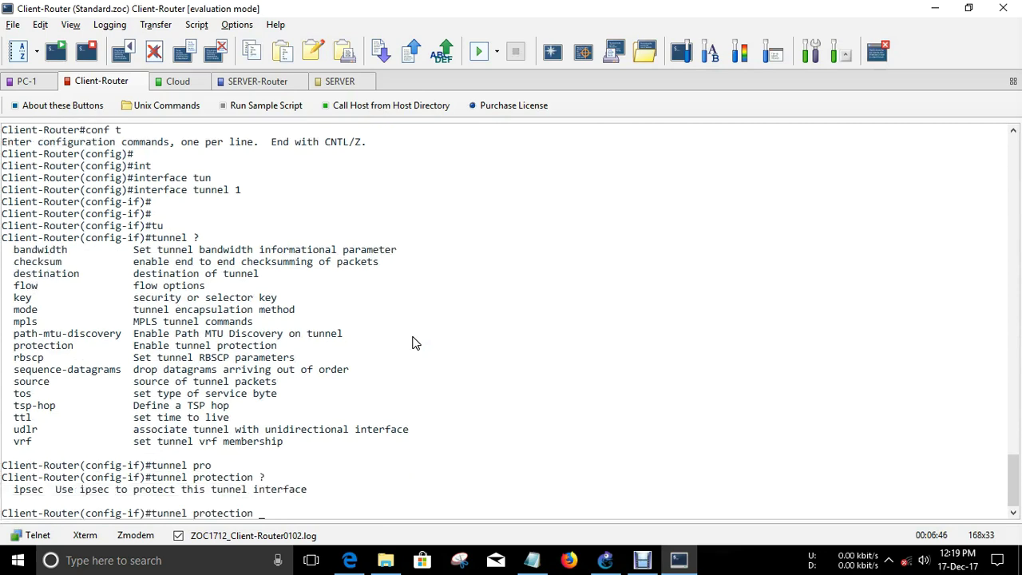
{"action": "type", "text": "ip"}
{"action": "key", "text": "Tab"}
{"action": "type", "text": "?"}
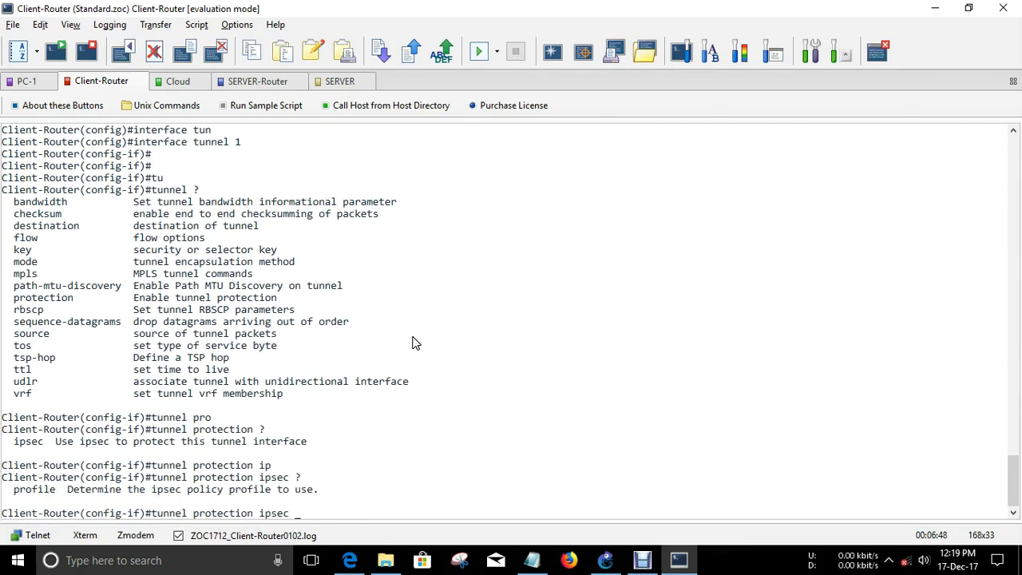
{"action": "type", "text": "pr"}
{"action": "key", "text": "Tab"}
{"action": "scroll", "coordinate": [314, 290], "scroll_direction": "up", "scroll_amount": 10}
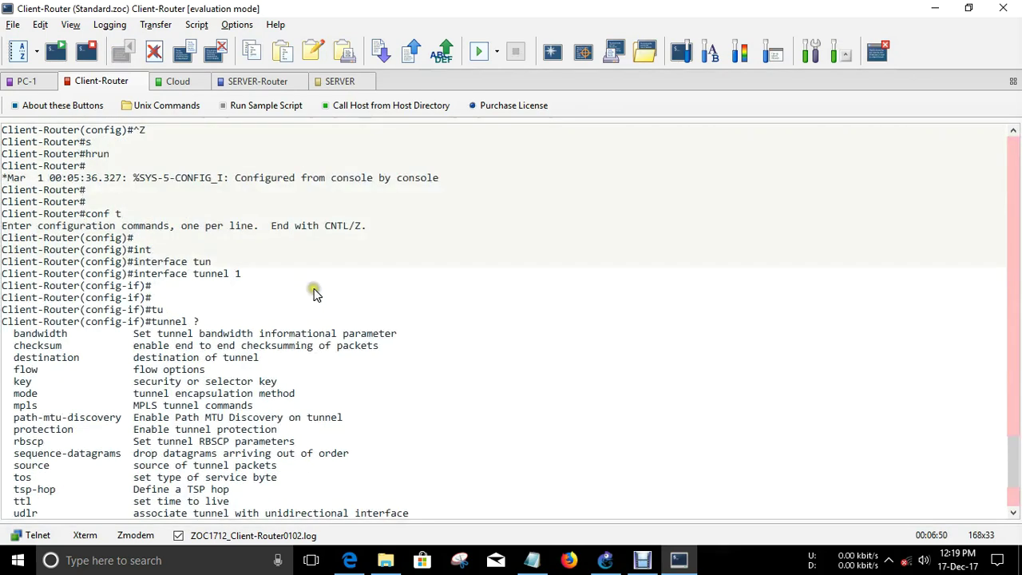
{"action": "double_click", "coordinate": [295, 213]}
{"action": "right_click", "coordinate": [463, 234]}
{"action": "key", "text": "Return"}
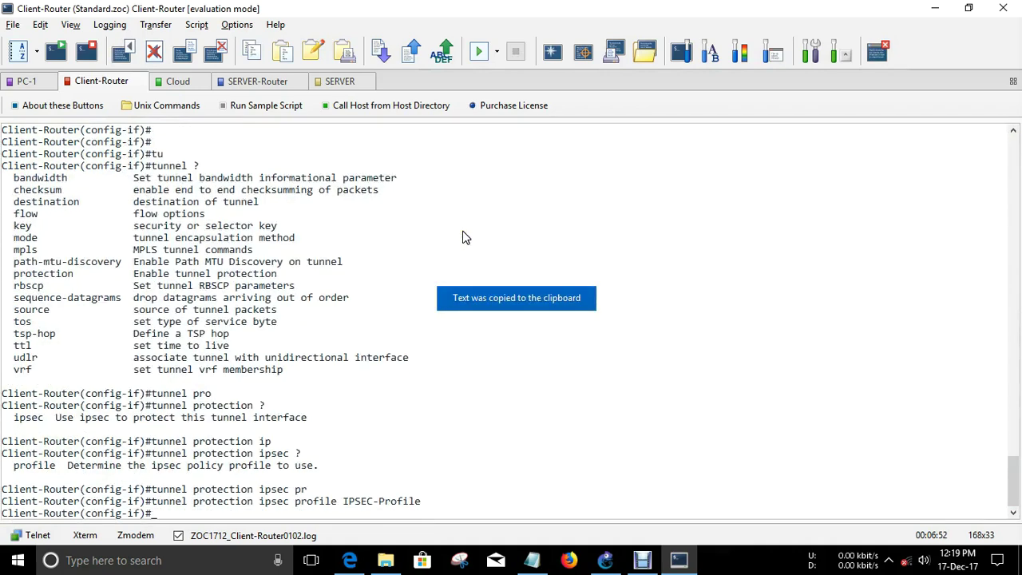
{"action": "key", "text": "Return"}
{"action": "key", "text": "Return"}
{"action": "key", "text": "Return"}
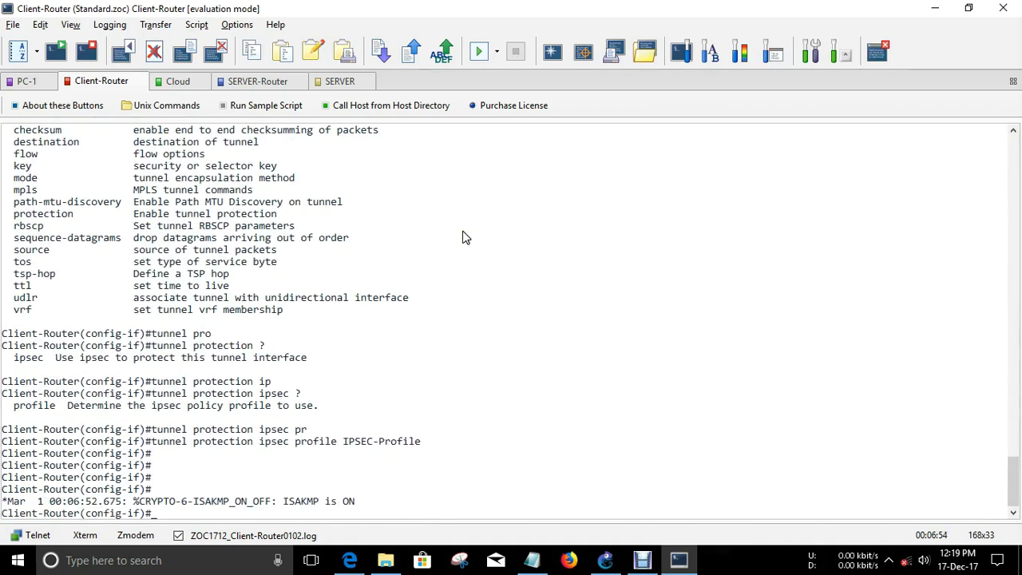
{"action": "left_click_drag", "start_coordinate": [232, 500], "coordinate": [434, 498]}
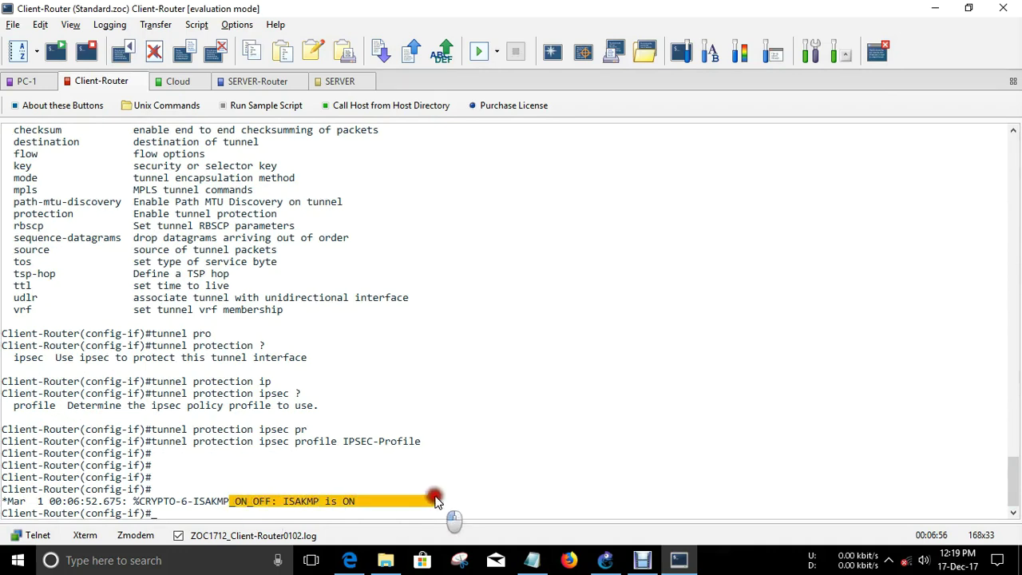
{"action": "left_click", "coordinate": [229, 82]}
- Enter interface Tunnel 1 configuration on SERVER-Router
{"action": "key", "text": "Return"}
{"action": "key", "text": "Return"}
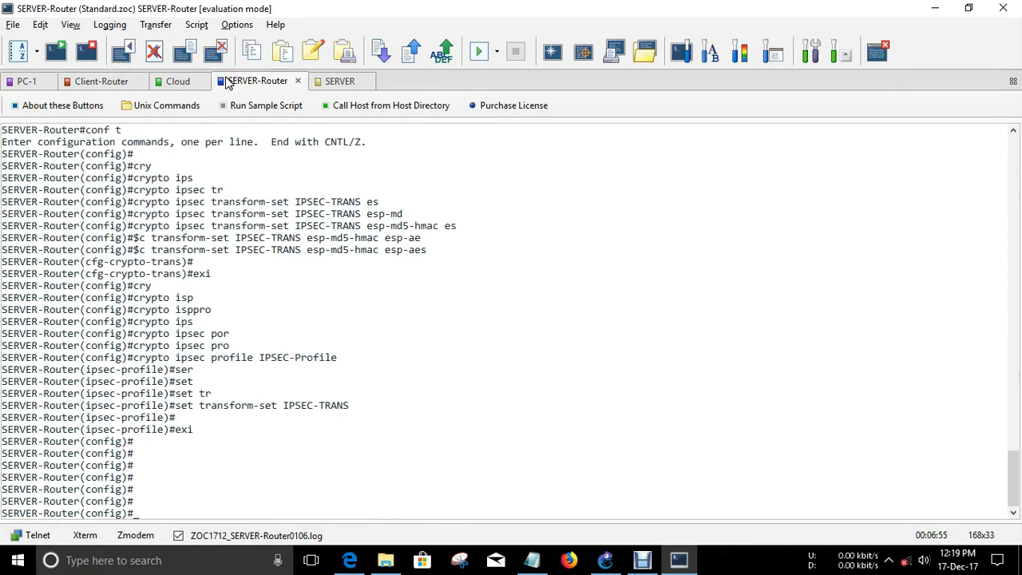
{"action": "type", "text": "int"}
{"action": "key", "text": "Tab"}
{"action": "type", "text": "utn"}
{"action": "key", "text": "Tab"}
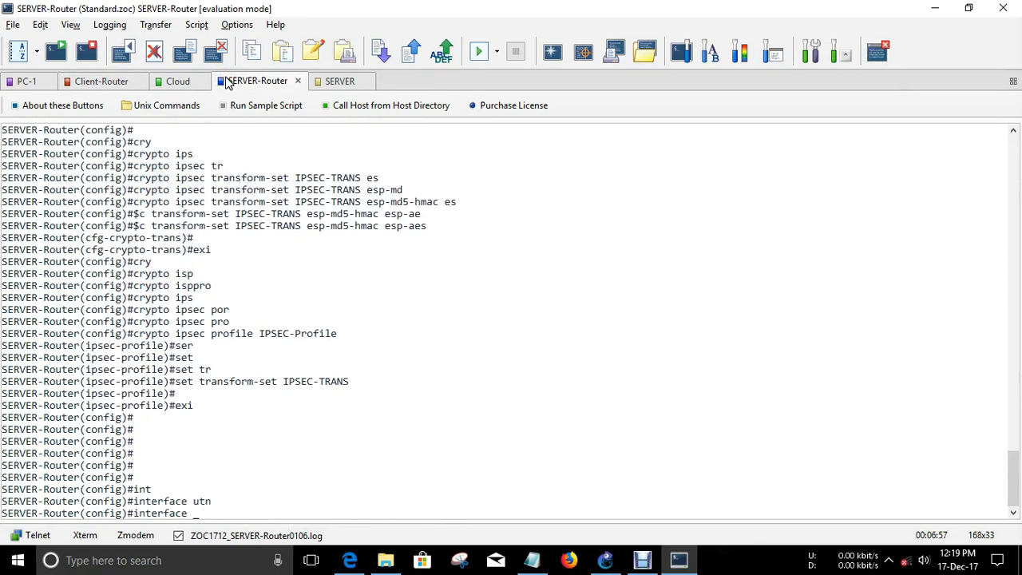
{"action": "key", "text": "Tab"}
{"action": "type", "text": "w"}
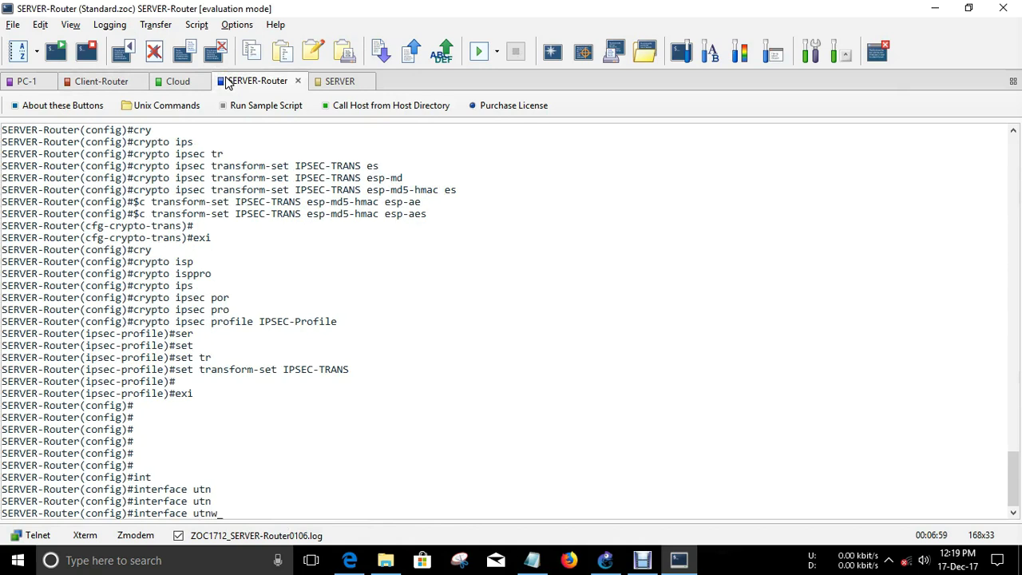
{"action": "key", "text": "BackSpace"}
{"action": "key", "text": "BackSpace"}
{"action": "key", "text": "BackSpace"}
{"action": "key", "text": "BackSpace"}
{"action": "type", "text": "tun"}
{"action": "key", "text": "Tab"}
{"action": "type", "text": "nel 1"}
{"action": "key", "text": "Return"}
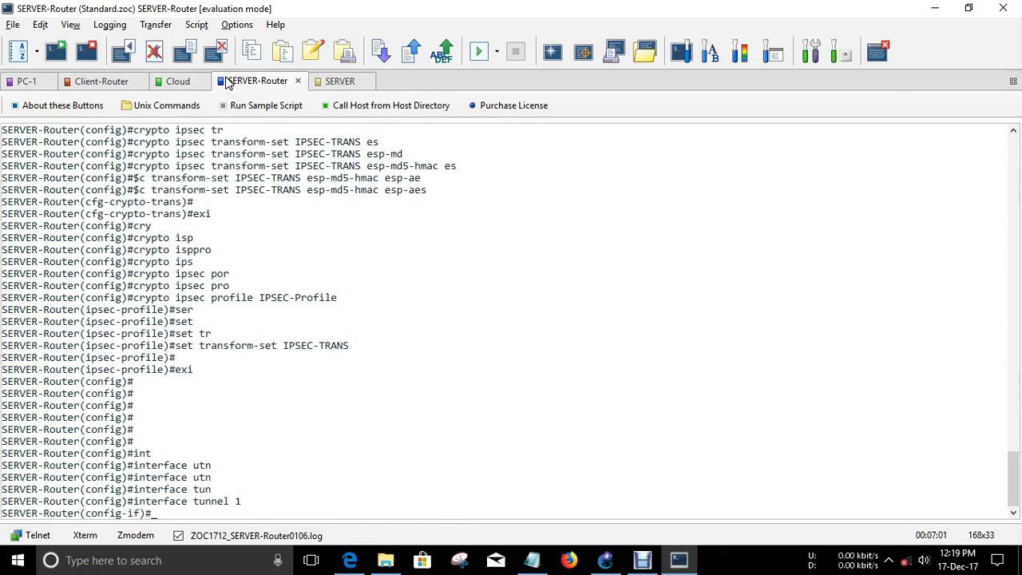
- Apply 'tunnel protection ipsec profile IPSEC-Profile' to Tunnel 1
{"action": "type", "text": "t"}
{"action": "type", "text": "u"}
{"action": "key", "text": "Tab"}
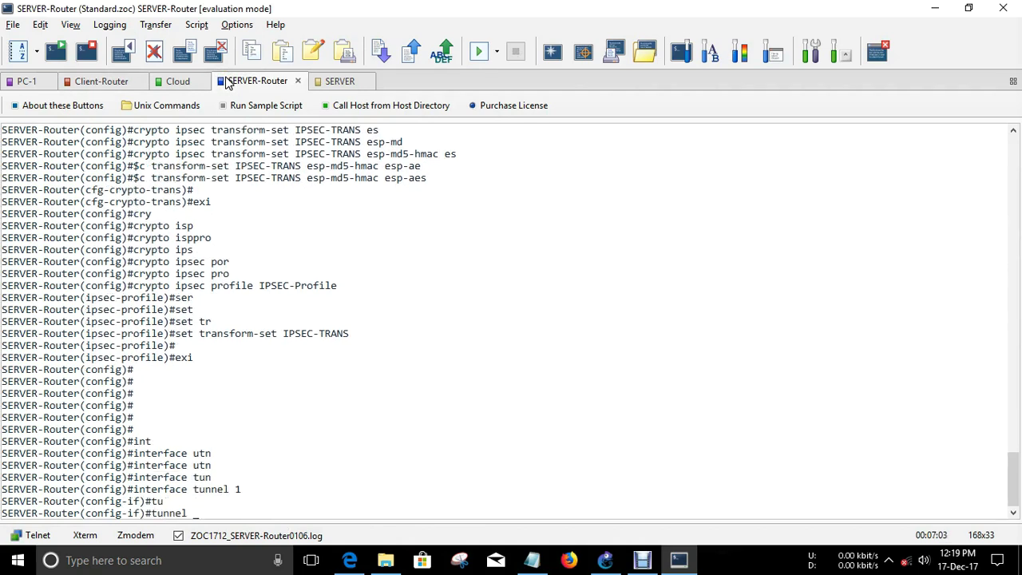
{"action": "type", "text": "pro"}
{"action": "key", "text": "Tab"}
{"action": "type", "text": "ip"}
{"action": "key", "text": "Tab"}
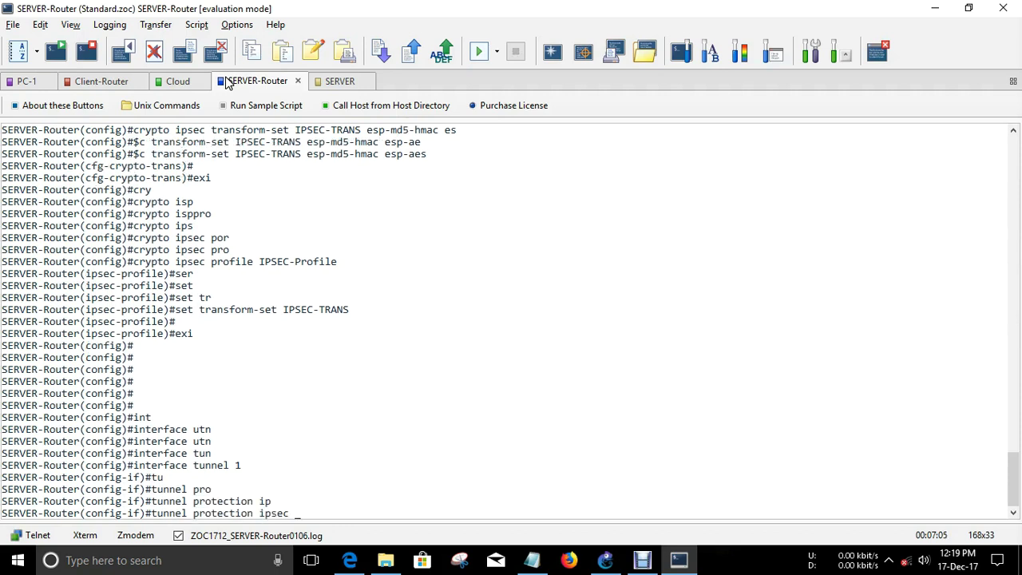
{"action": "type", "text": "p"}
{"action": "key", "text": "Tab"}
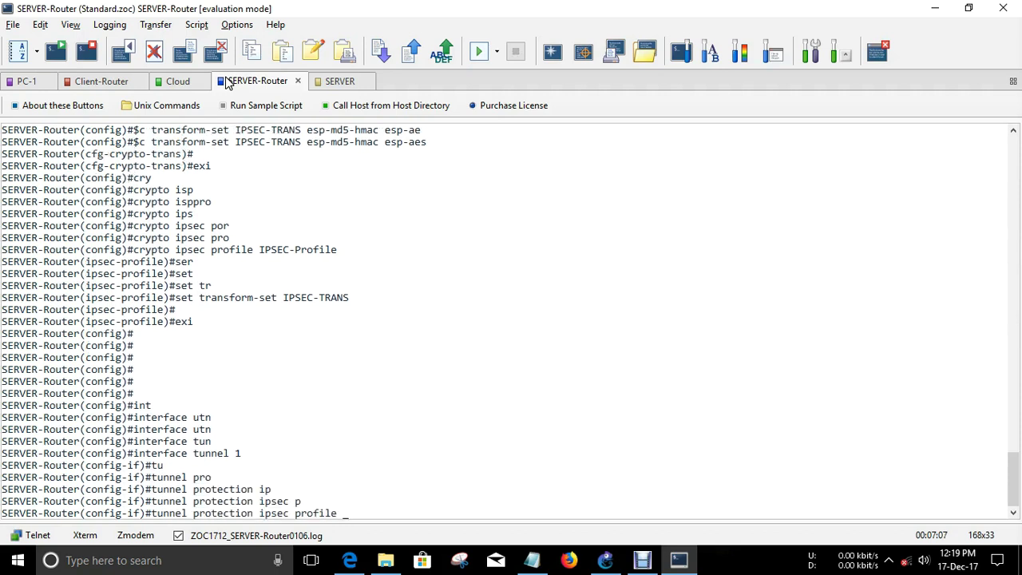
{"action": "type", "text": "?"}
{"action": "scroll", "coordinate": [285, 224], "scroll_direction": "up", "scroll_amount": 2}
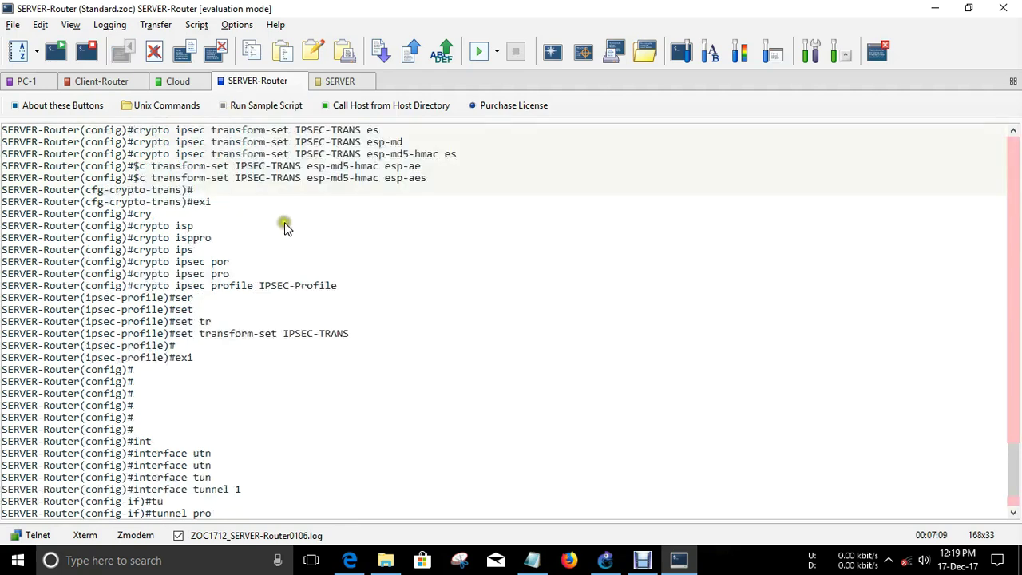
{"action": "double_click", "coordinate": [300, 285]}
{"action": "right_click", "coordinate": [536, 316]}
{"action": "key", "text": "Return"}
{"action": "key", "text": "Return"}
{"action": "key", "text": "Return"}
{"action": "key", "text": "Return"}
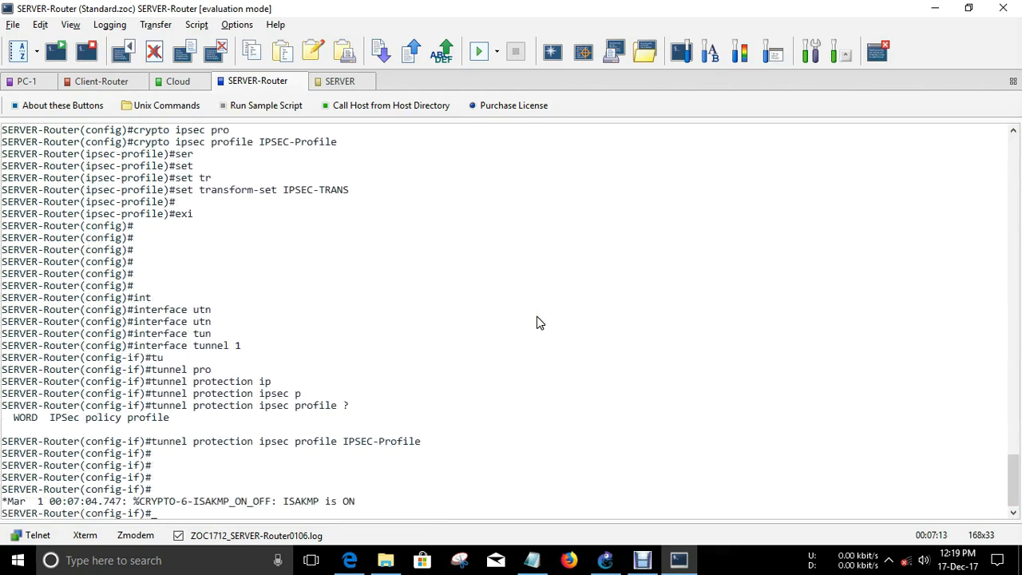
- Exit configuration mode on SERVER-Router and then on Client-Router
{"action": "key", "text": "ctrl+z"}
{"action": "key", "text": "Return"}
{"action": "key", "text": "Return"}
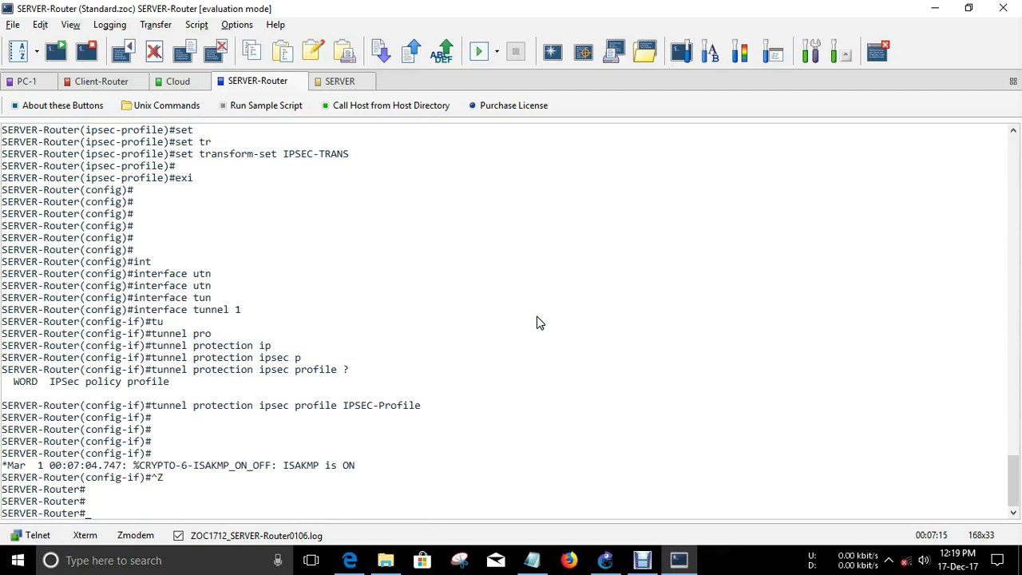
{"action": "key", "text": "ctrl+Tab"}
{"action": "key", "text": "ctrl+Tab"}
{"action": "key", "text": "ctrl+Tab"}
{"action": "key", "text": "Return"}
{"action": "key", "text": "Return"}
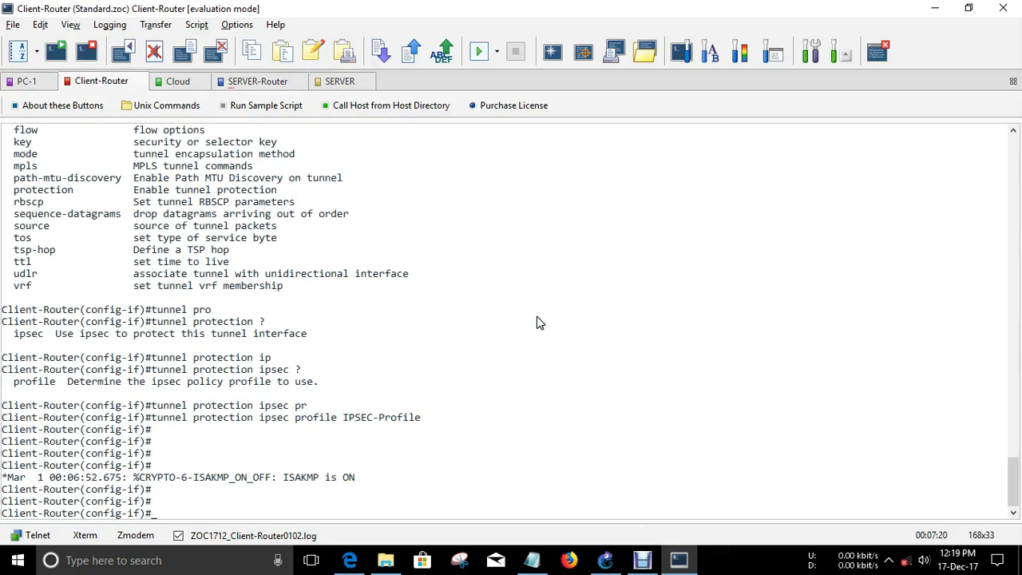
{"action": "key", "text": "ctrl+z"}
{"action": "key", "text": "Return"}
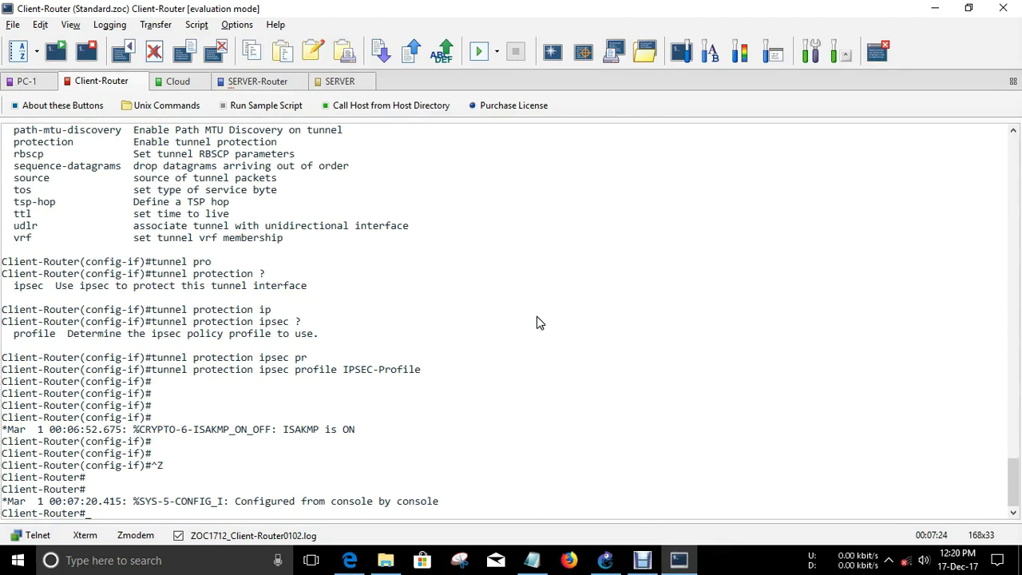
- Delete the repeated 'From' in task 5 of the Notepad IPSEC task list
{"action": "left_click", "coordinate": [531, 560]}
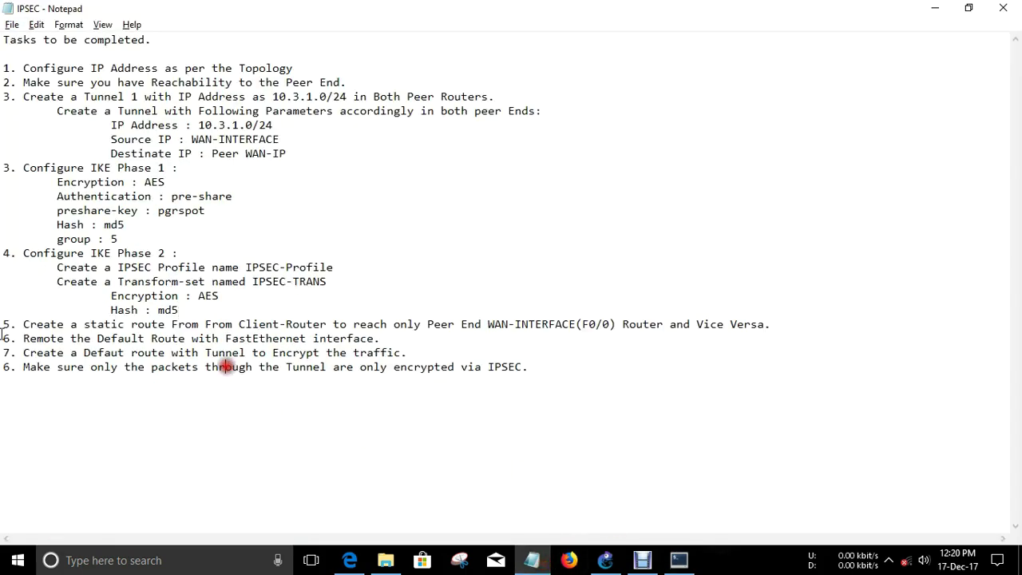
{"action": "left_click_drag", "start_coordinate": [23, 324], "coordinate": [237, 324]}
{"action": "left_click", "coordinate": [135, 325]}
{"action": "left_click", "coordinate": [214, 325]}
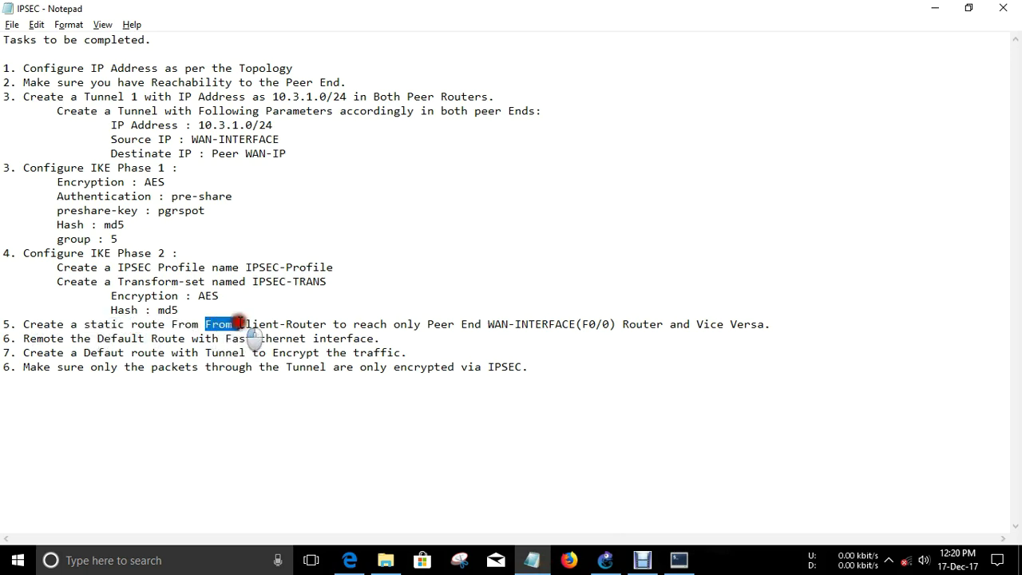
{"action": "key", "text": "BackSpace"}
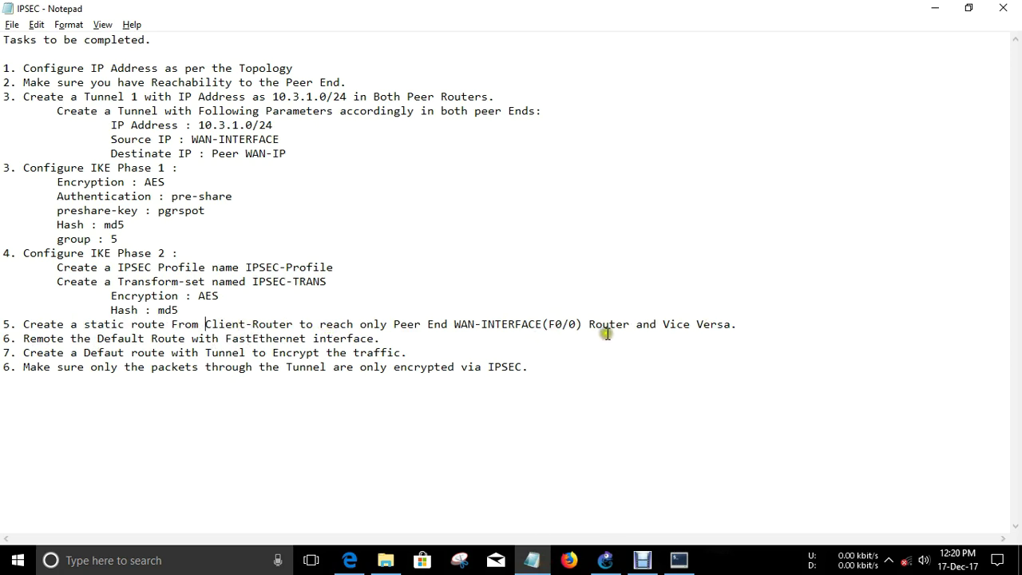
{"action": "left_click", "coordinate": [678, 559]}
- Run 'show running-config | i route' on Client-Router and mark its FastEthernet0/1 default route
{"action": "key", "text": "Return"}
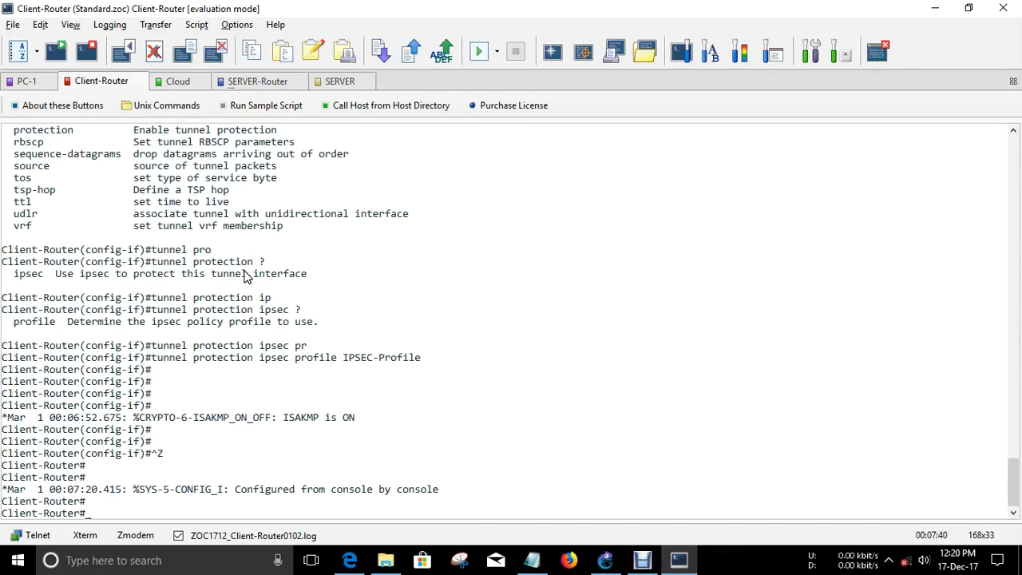
{"action": "type", "text": "sg"}
{"action": "key", "text": "Tab"}
{"action": "type", "text": "sh"}
{"action": "key", "text": "Tab"}
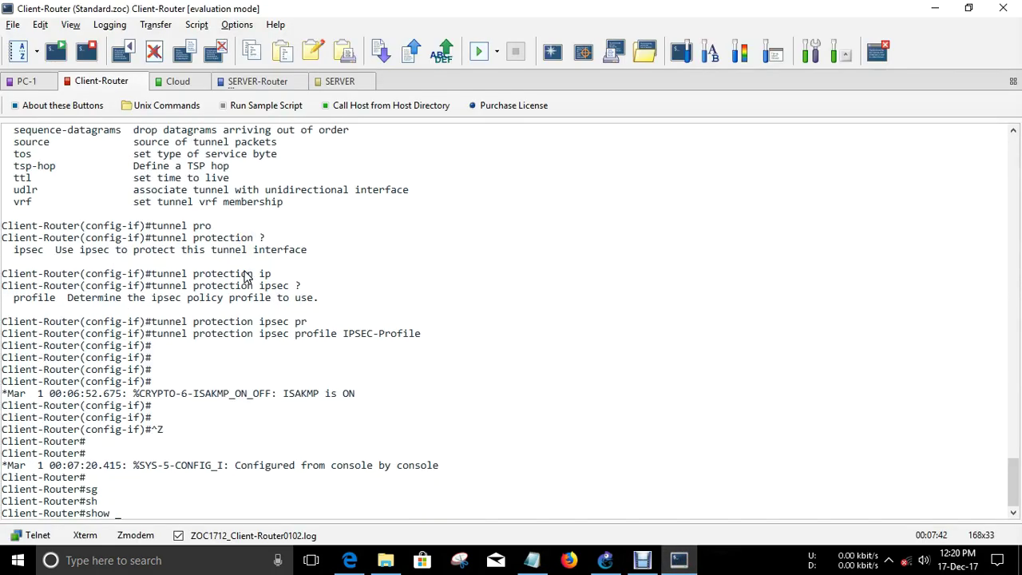
{"action": "type", "text": "run"}
{"action": "key", "text": "Tab"}
{"action": "type", "text": "| i"}
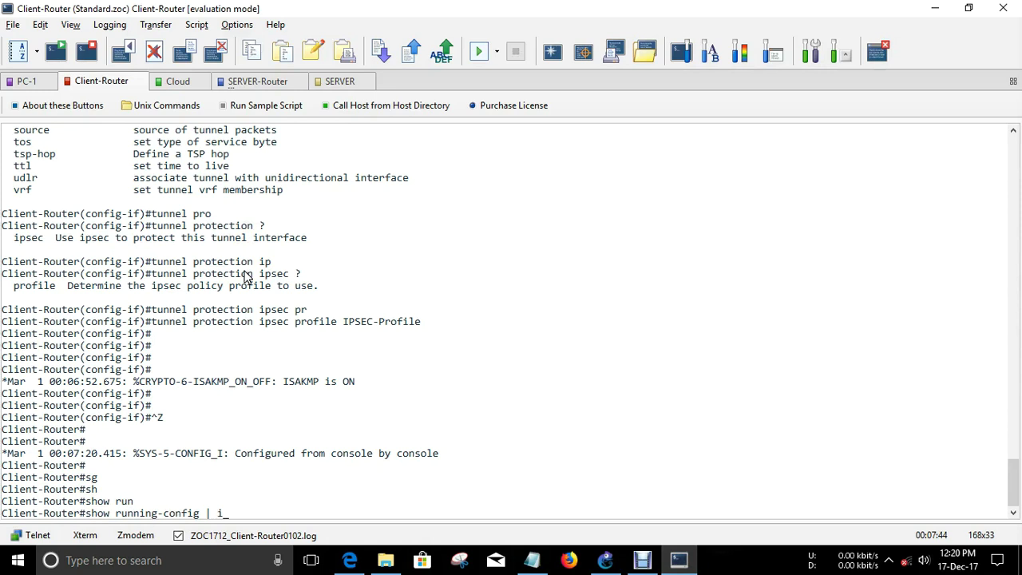
{"action": "type", "text": " route"}
{"action": "key", "text": "Return"}
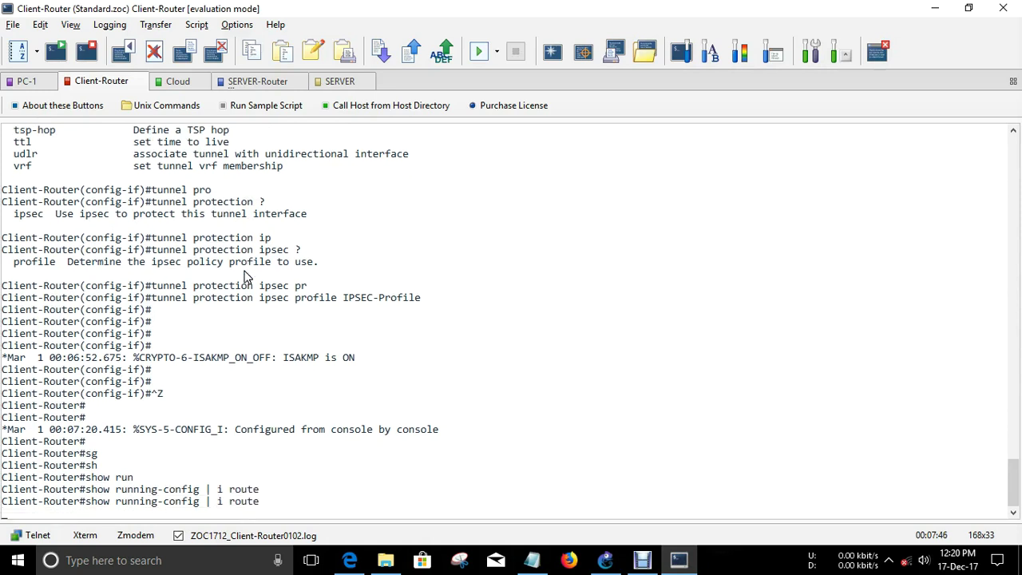
{"action": "left_click_drag", "start_coordinate": [3, 501], "coordinate": [240, 502]}
{"action": "double_click", "coordinate": [204, 503]}
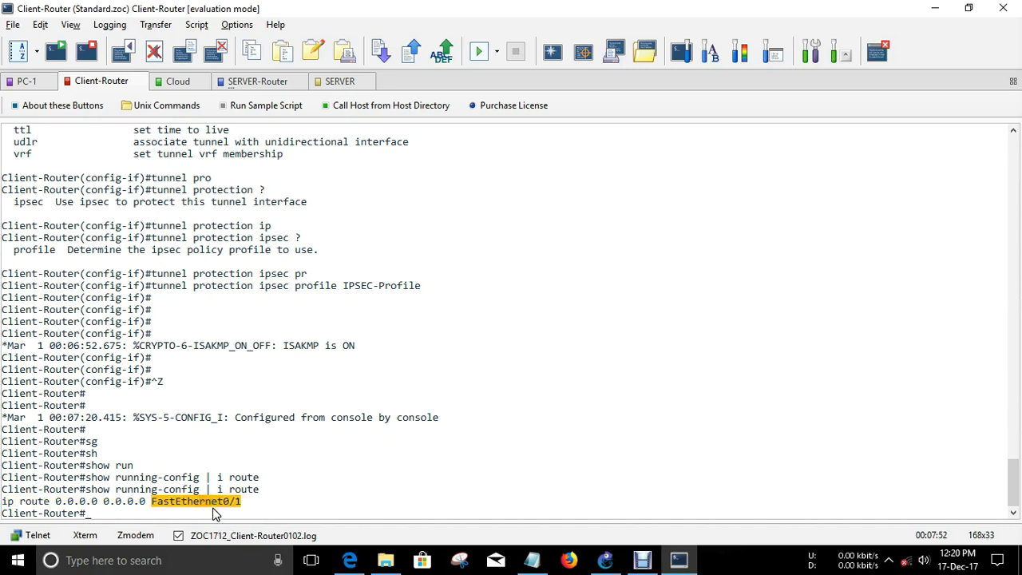
{"action": "left_click", "coordinate": [214, 513]}
- Run 'show running-config | i route' on SERVER-Router
{"action": "left_click", "coordinate": [249, 82]}
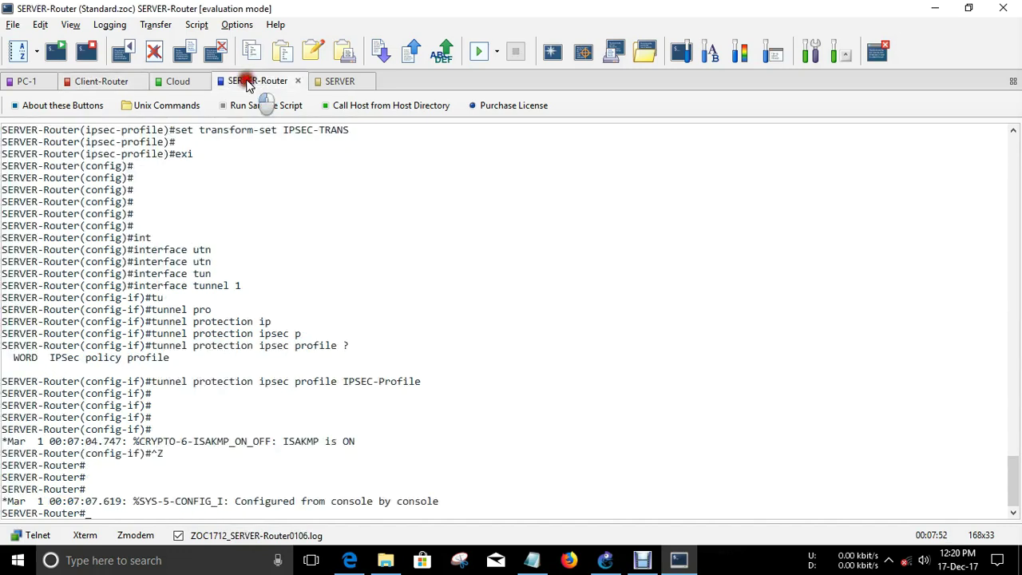
{"action": "key", "text": "Return"}
{"action": "type", "text": "sh"}
{"action": "key", "text": "Tab"}
{"action": "type", "text": "ru"}
{"action": "key", "text": "Tab"}
{"action": "type", "text": "n"}
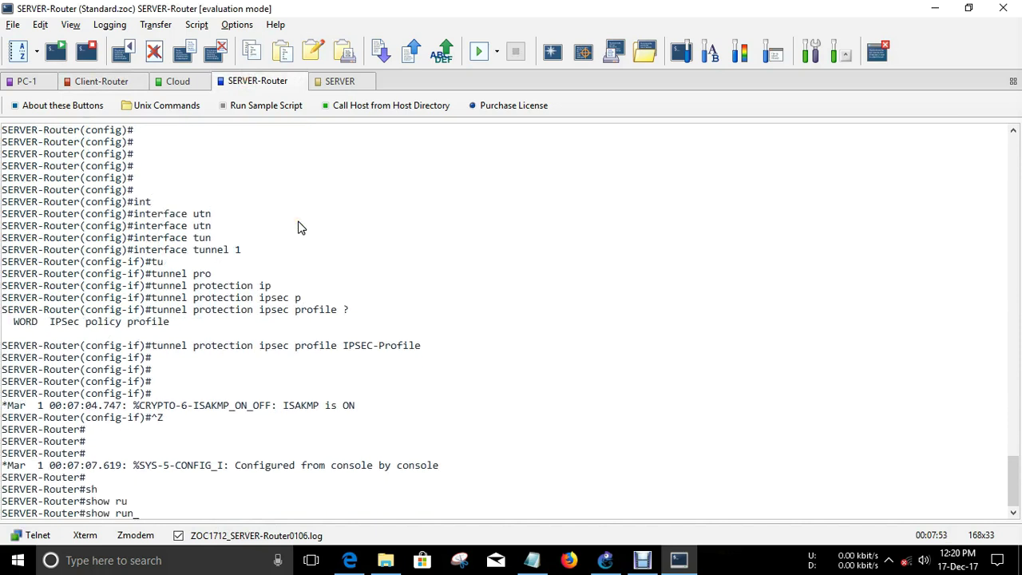
{"action": "key", "text": "Tab"}
{"action": "type", "text": "| i route"}
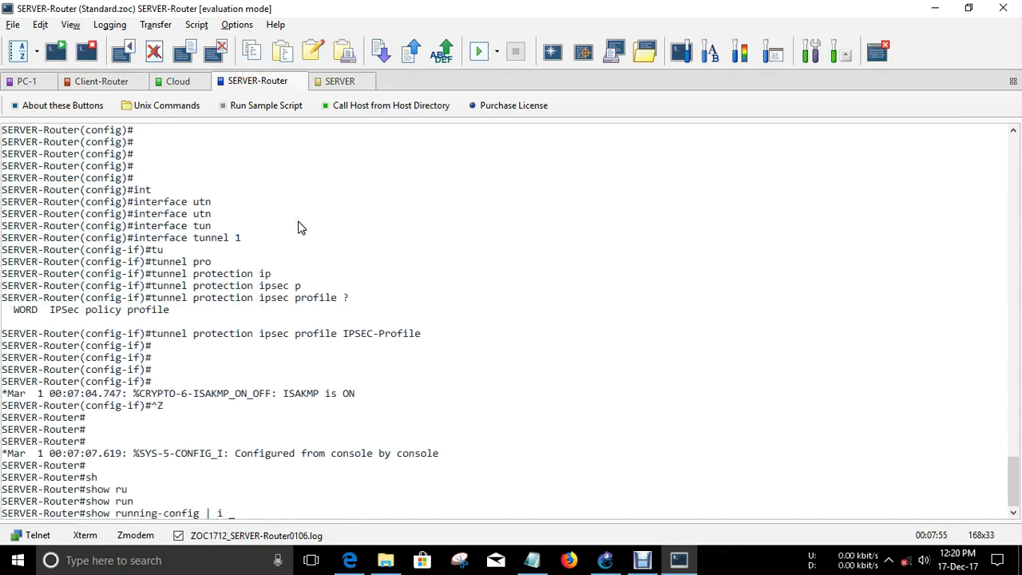
{"action": "key", "text": "Return"}
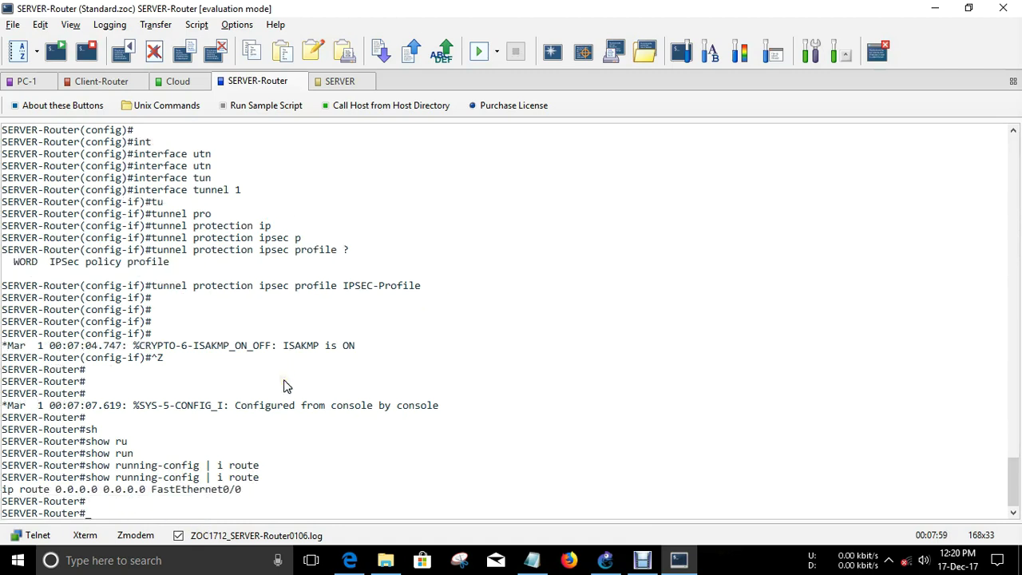
- Show SERVER-Router's 'show ip int brief' table, marking FastEthernet0/0's 30.0.0.2
{"action": "type", "text": "sj"}
{"action": "key", "text": "Tab"}
{"action": "key", "text": "BackSpace"}
{"action": "type", "text": "h"}
{"action": "key", "text": "Tab"}
{"action": "type", "text": "ip int br"}
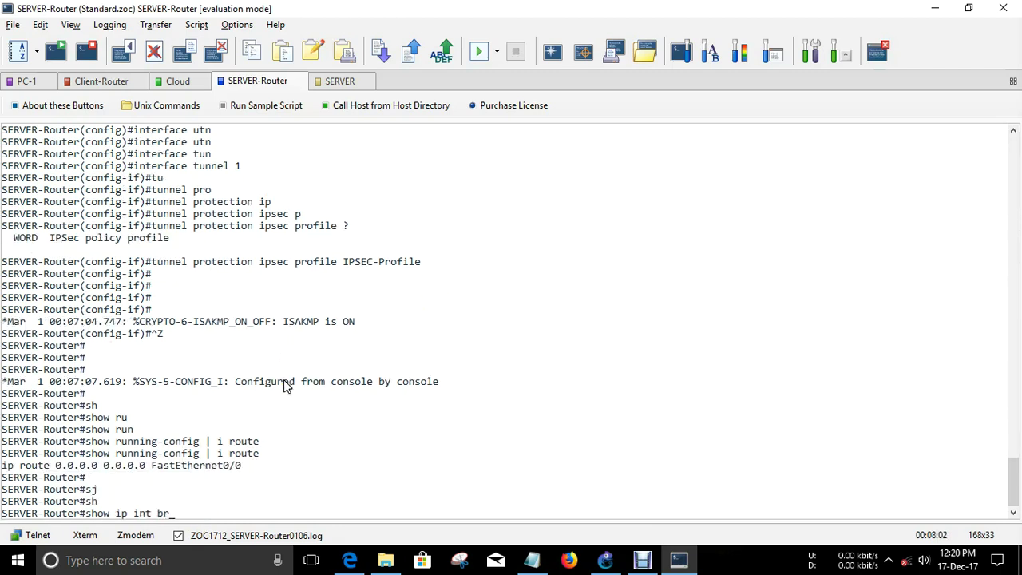
{"action": "key", "text": "Tab"}
{"action": "key", "text": "Return"}
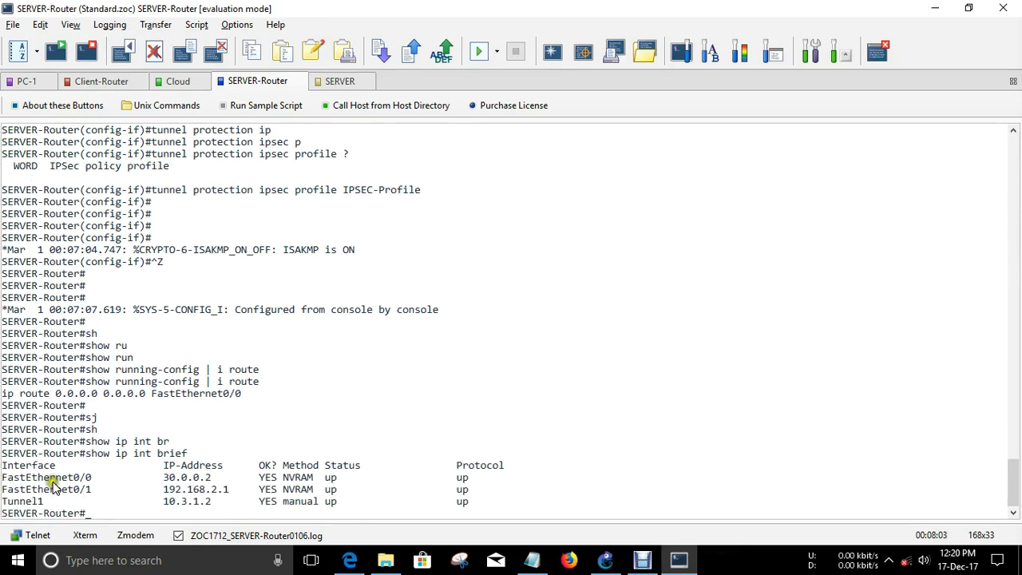
{"action": "double_click", "coordinate": [176, 478]}
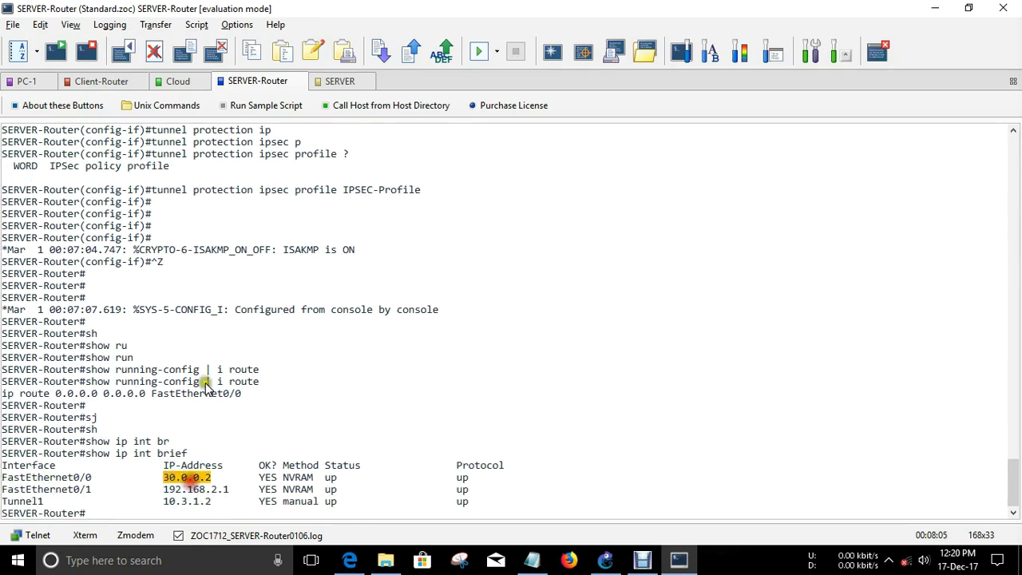
{"action": "left_click", "coordinate": [95, 86]}
- On Client-Router, add 'ip route 30.0.0.0 255.255.255.0 FastEthernet0/1'
{"action": "type", "text": "conf t"}
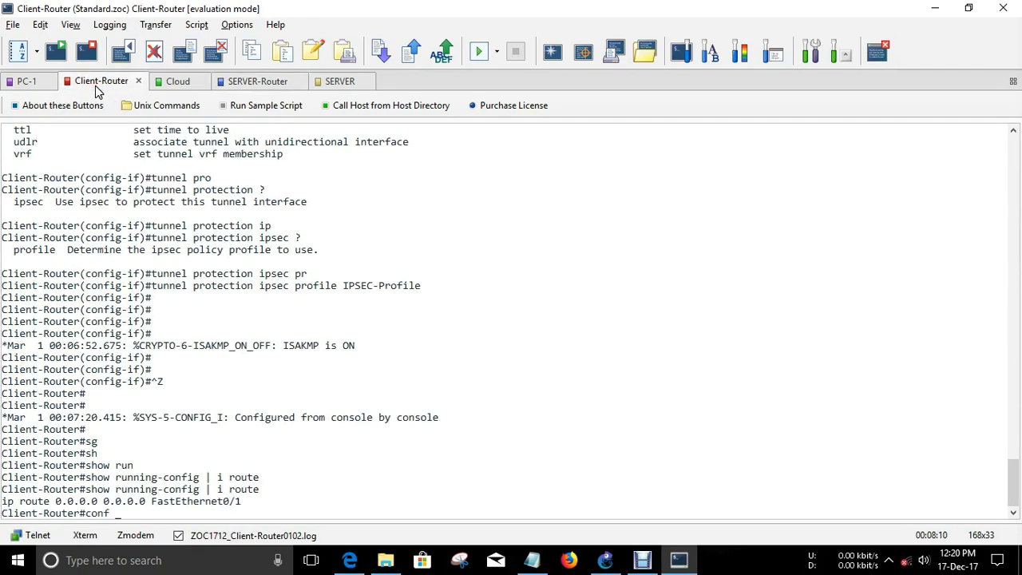
{"action": "key", "text": "Return"}
{"action": "type", "text": "ip ro"}
{"action": "key", "text": "Tab"}
{"action": "type", "text": "utu"}
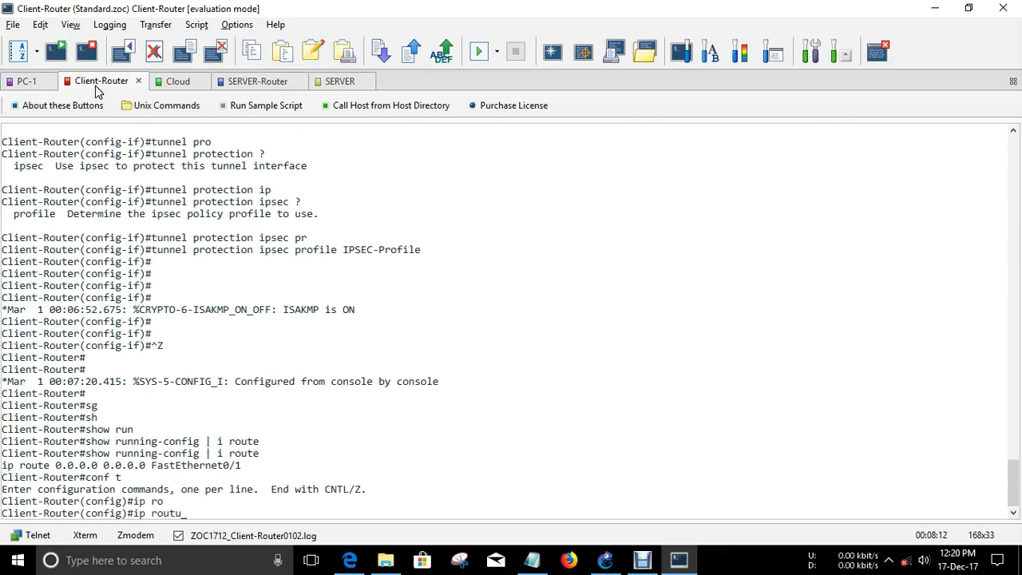
{"action": "key", "text": "BackSpace"}
{"action": "type", "text": "e"}
{"action": "key", "text": "Tab"}
{"action": "type", "text": "3"}
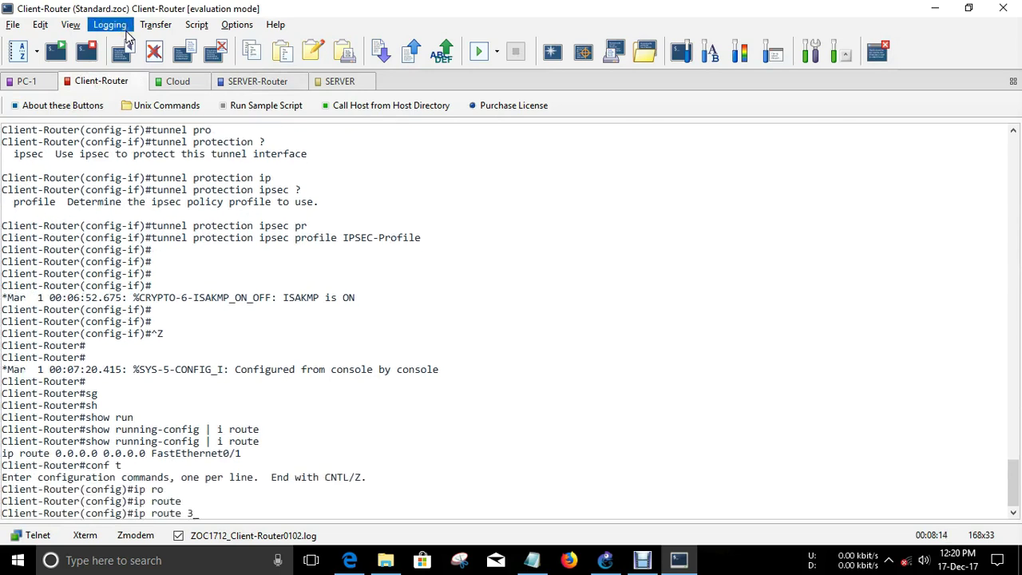
{"action": "type", "text": "0.0.00.0 255.255.255.0"}
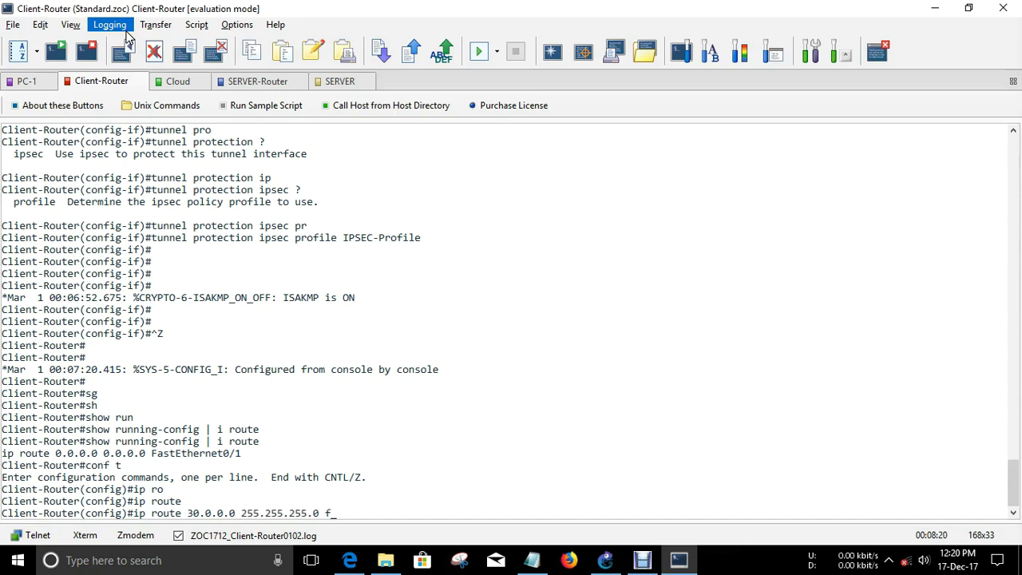
{"action": "key", "text": "Tab"}
{"action": "type", "text": "0/"}
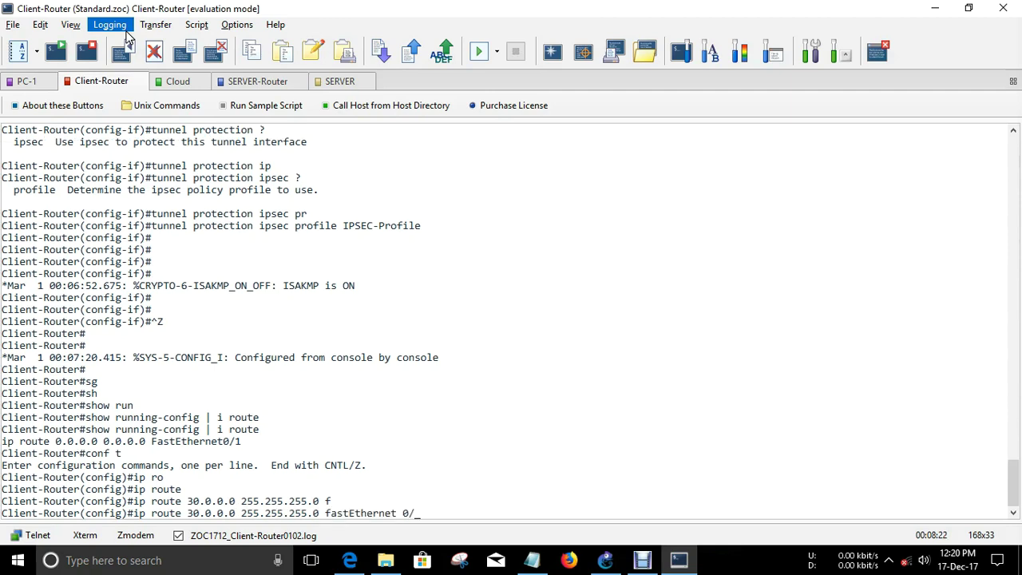
{"action": "key", "text": "Return"}
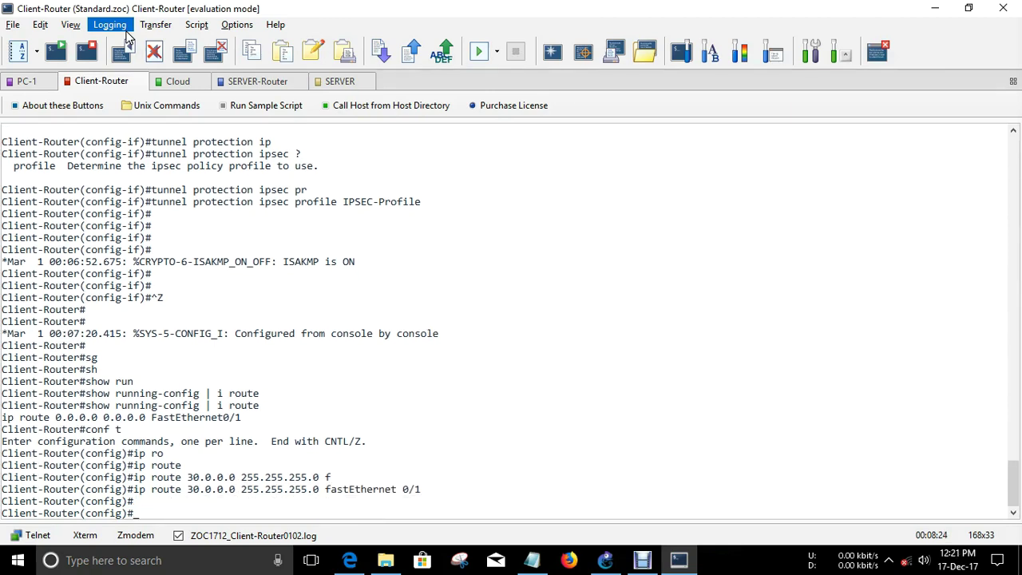
- On SERVER-Router, add 'ip route 20.0.0.0 255.255.255.0 FastEthernet0/0'
{"action": "left_click", "coordinate": [254, 81]}
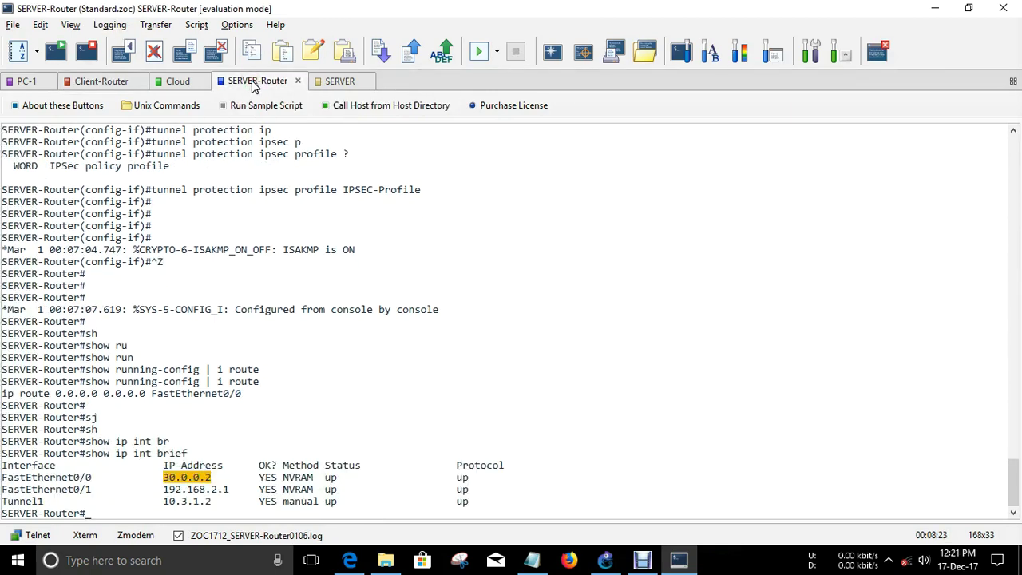
{"action": "type", "text": "conf t"}
{"action": "key", "text": "Return"}
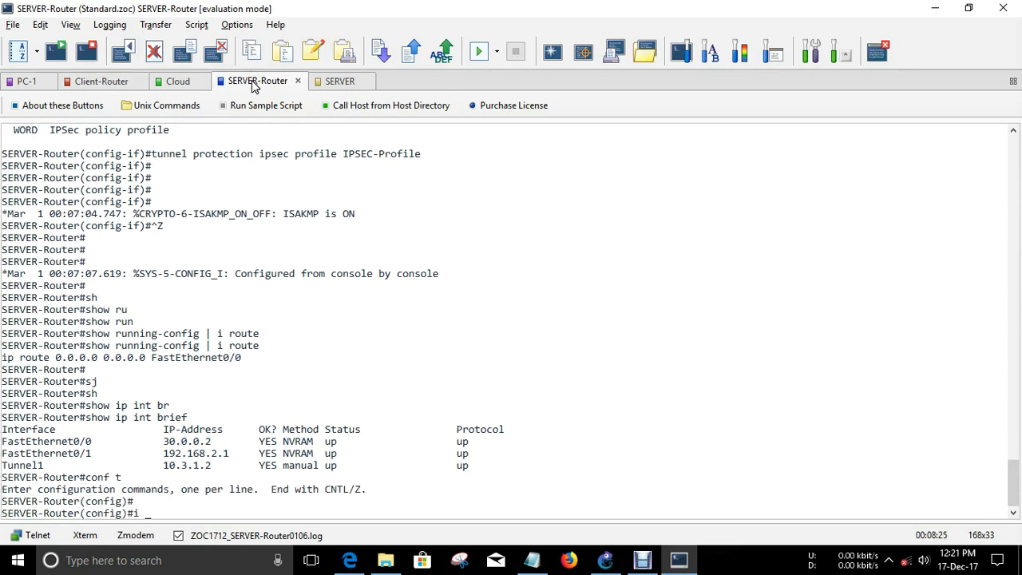
{"action": "type", "text": "ip rou"}
{"action": "key", "text": "Tab"}
{"action": "type", "text": "t"}
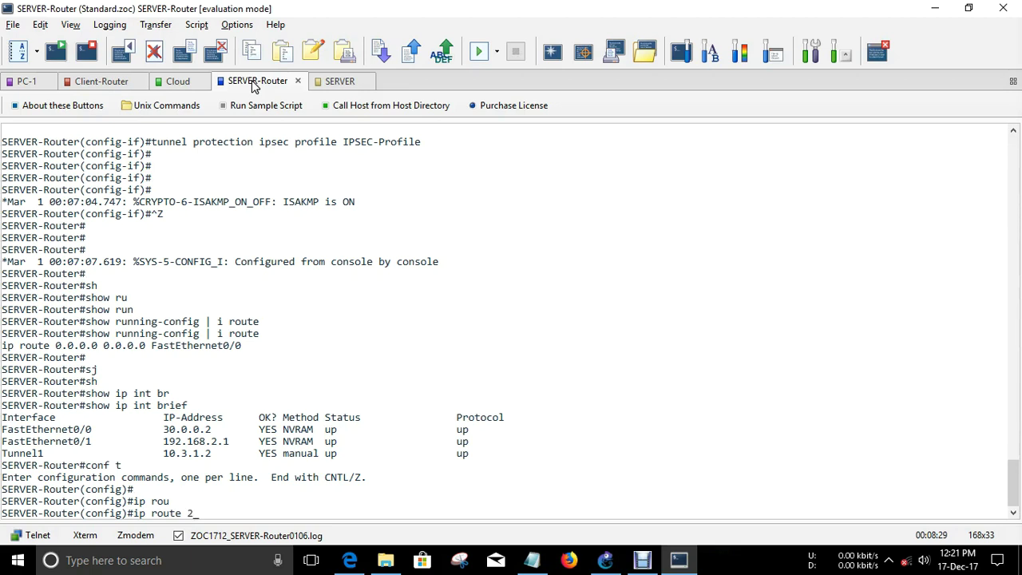
{"action": "type", "text": "0.0"}
{"action": "type", "text": ".0.0 255.2"}
{"action": "type", "text": "255.255.0 f"}
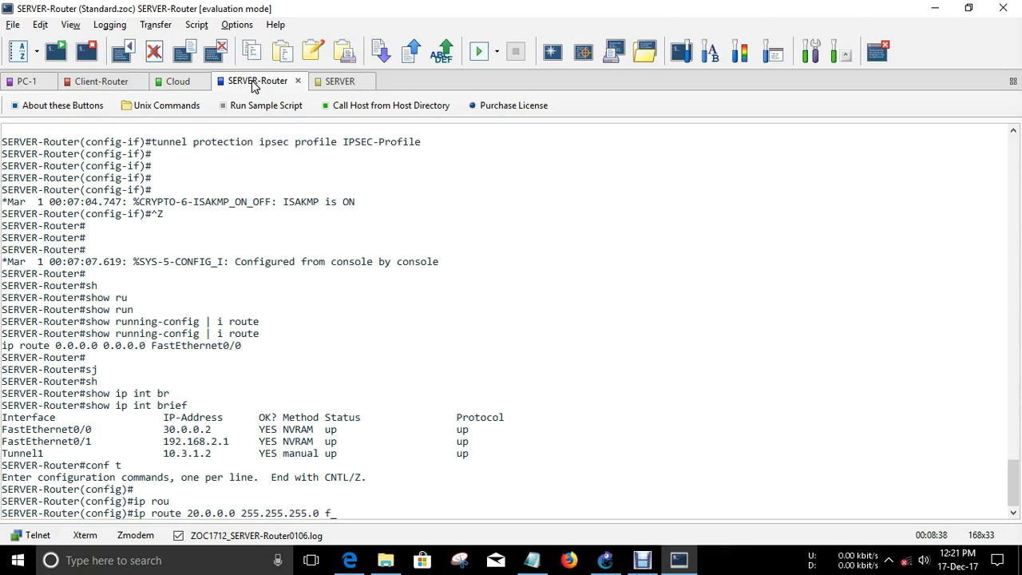
{"action": "key", "text": "Tab"}
{"action": "type", "text": "0/"}
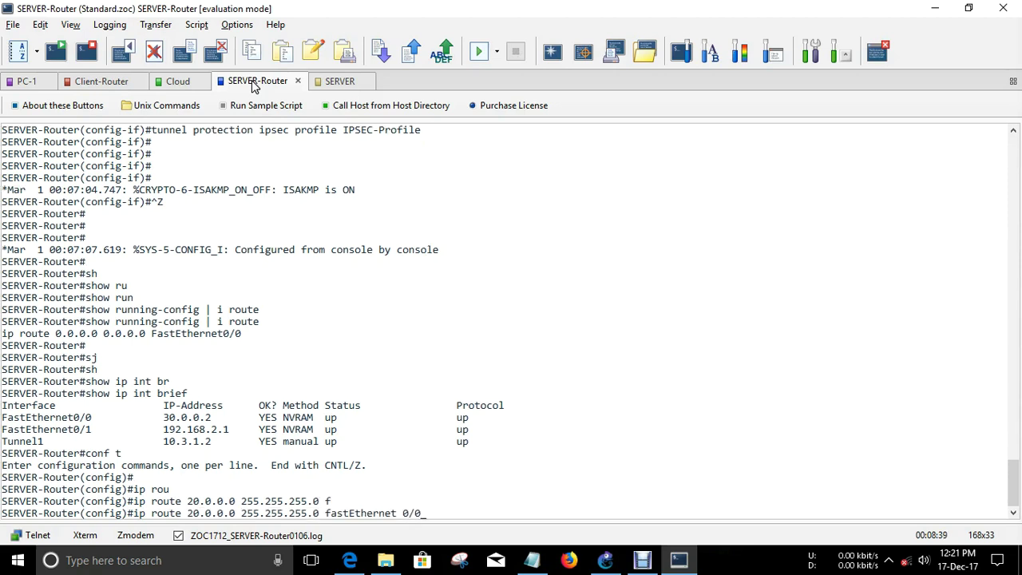
{"action": "type", "text": "0"}
{"action": "key", "text": "Return"}
- Highlight Notepad tasks 5, 6 and 7: static routes, default route removal, tunnel default route
{"action": "left_click", "coordinate": [532, 559]}
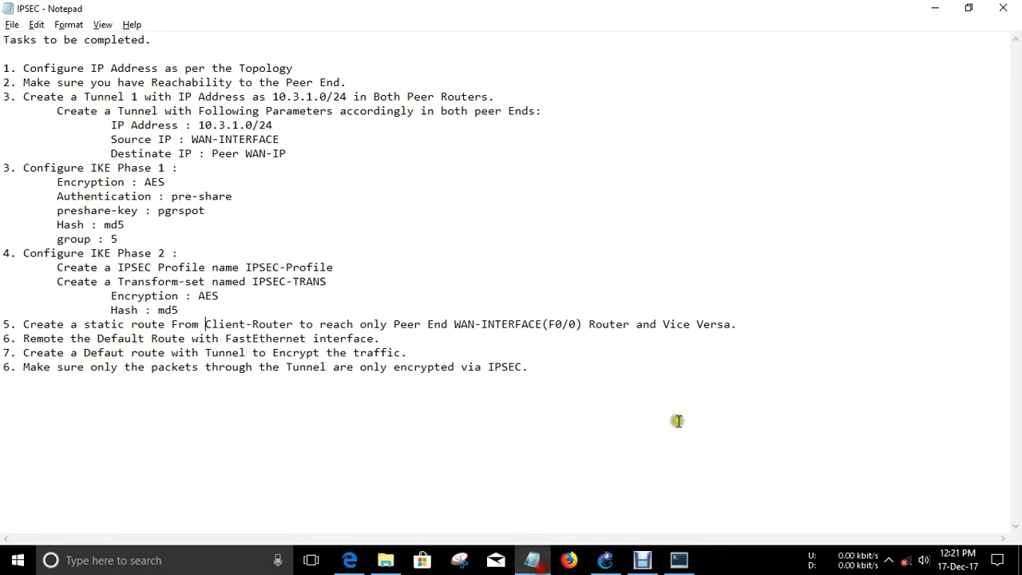
{"action": "left_click_drag", "start_coordinate": [17, 324], "coordinate": [773, 322]}
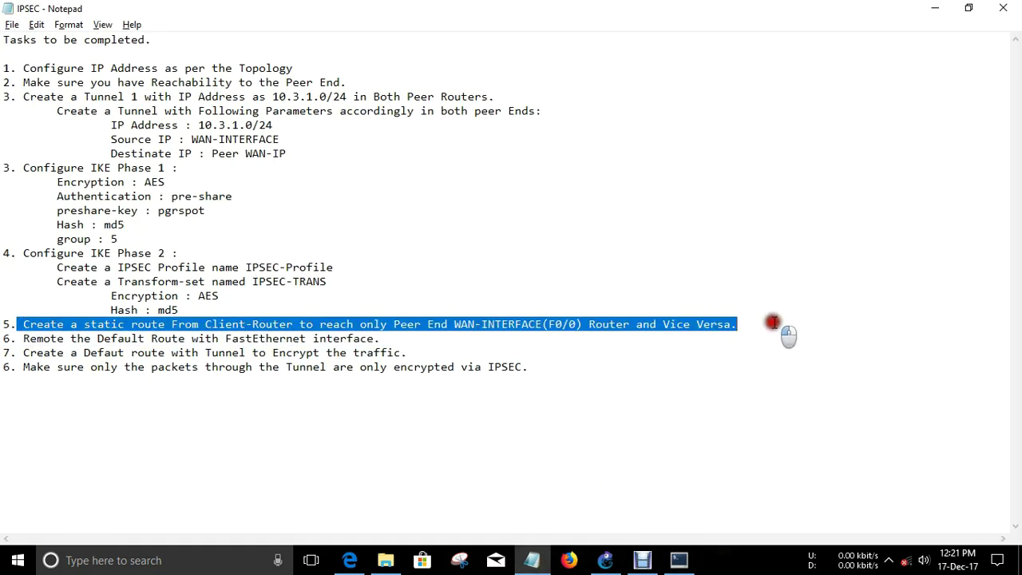
{"action": "left_click_drag", "start_coordinate": [17, 338], "coordinate": [398, 341]}
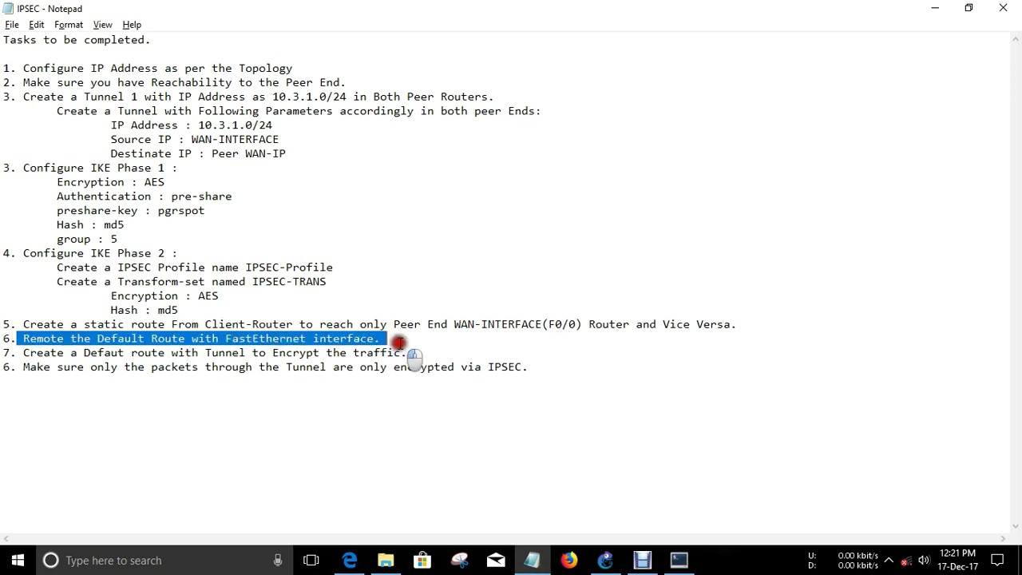
{"action": "left_click_drag", "start_coordinate": [19, 353], "coordinate": [420, 355]}
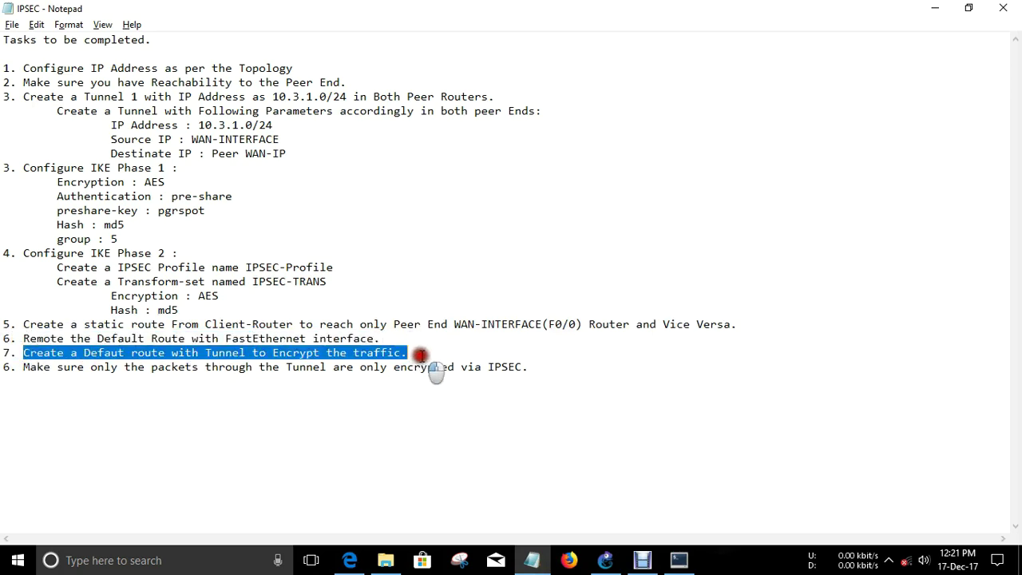
{"action": "left_click", "coordinate": [420, 354]}
- Return to the Client-Router session and exit configuration mode
{"action": "left_click", "coordinate": [679, 559]}
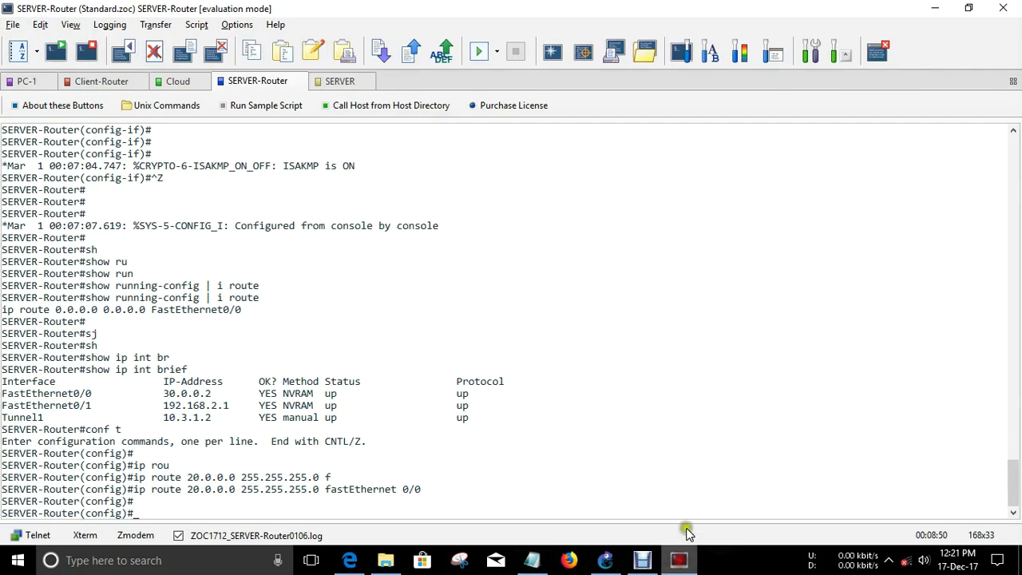
{"action": "left_click", "coordinate": [95, 81]}
{"action": "key", "text": "Return"}
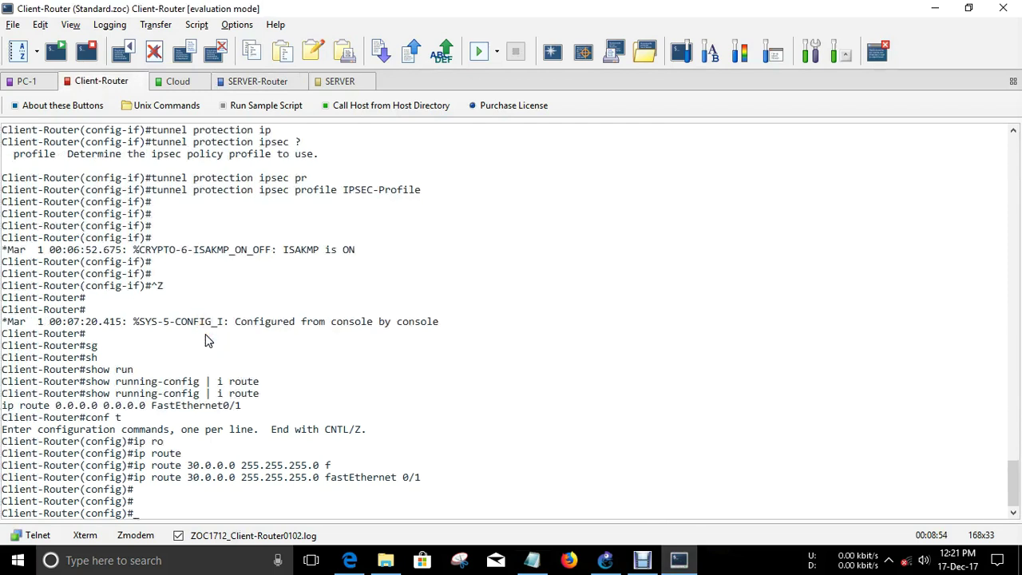
{"action": "key", "text": "Return"}
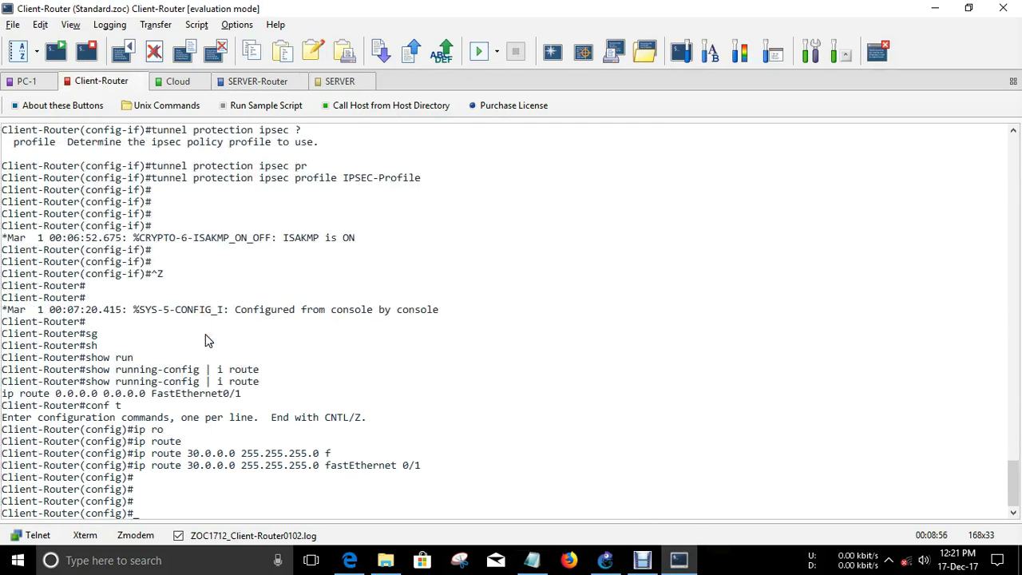
{"action": "key", "text": "ctrl+z"}
- Run 'show running-config | i route' and copy the 'ip route 0.0.0.0 0.0.0.0 FastEthernet0/1' line
{"action": "type", "text": "sh"}
{"action": "key", "text": "Tab"}
{"action": "type", "text": "run"}
{"action": "key", "text": "Tab"}
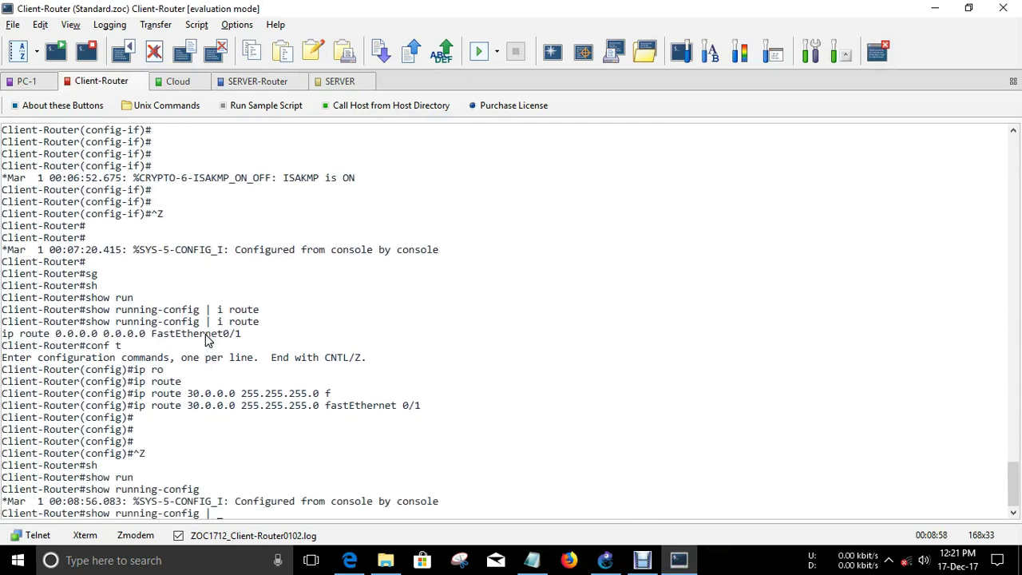
{"action": "type", "text": "| i route"}
{"action": "key", "text": "Return"}
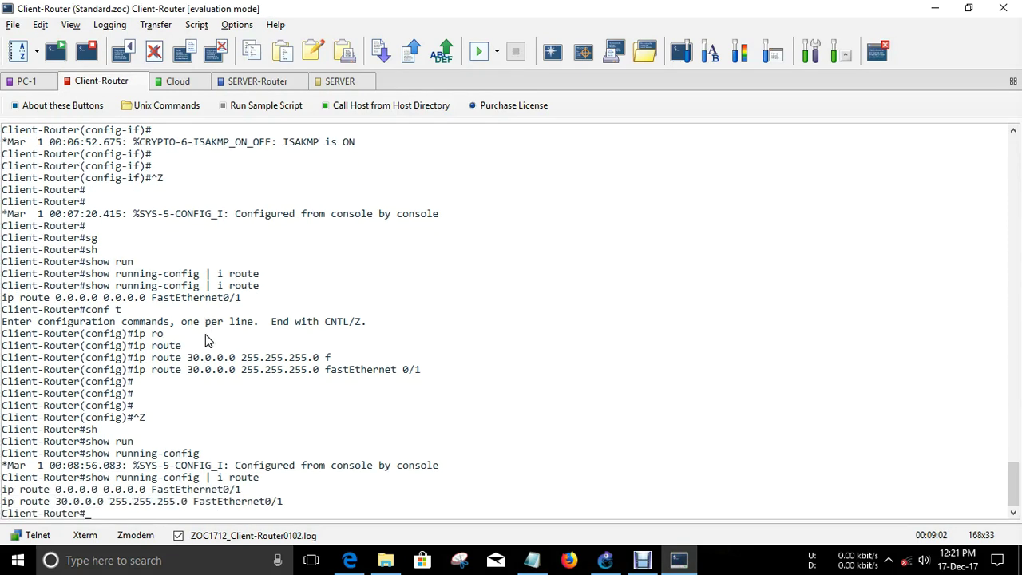
{"action": "key", "text": "Return"}
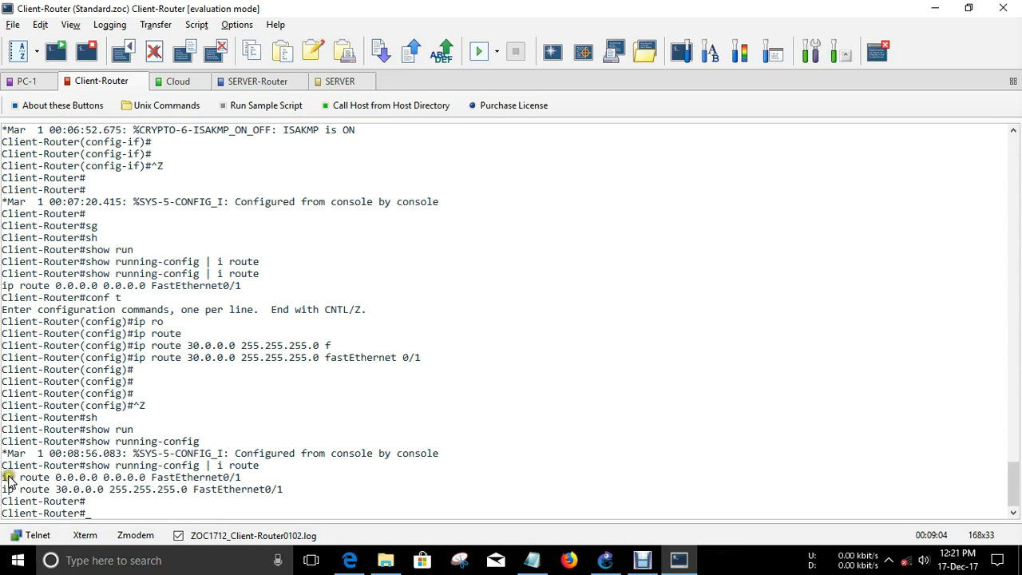
{"action": "left_click_drag", "start_coordinate": [8, 479], "coordinate": [264, 476]}
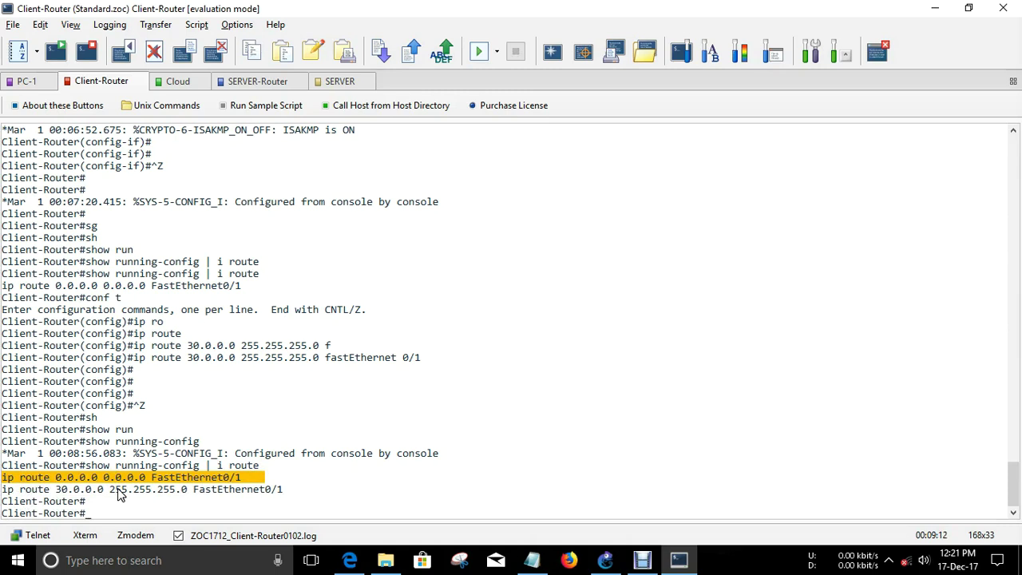
- Remove Client-Router's default route with 'no ip route 0.0.0.0 0.0.0.0 FastEthernet0/1'
{"action": "key", "text": "Return"}
{"action": "type", "text": "no"}
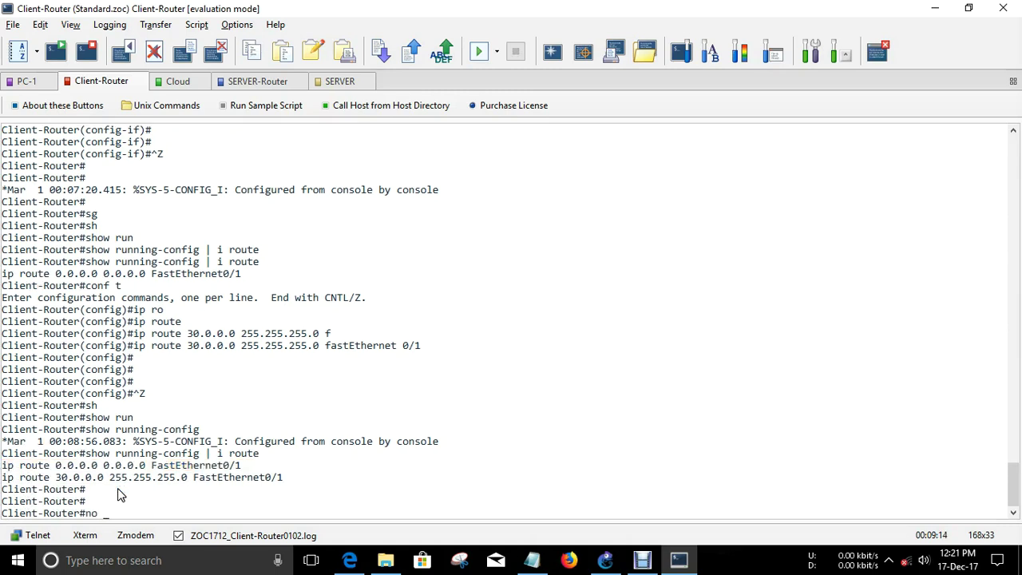
{"action": "key", "text": "alt+v"}
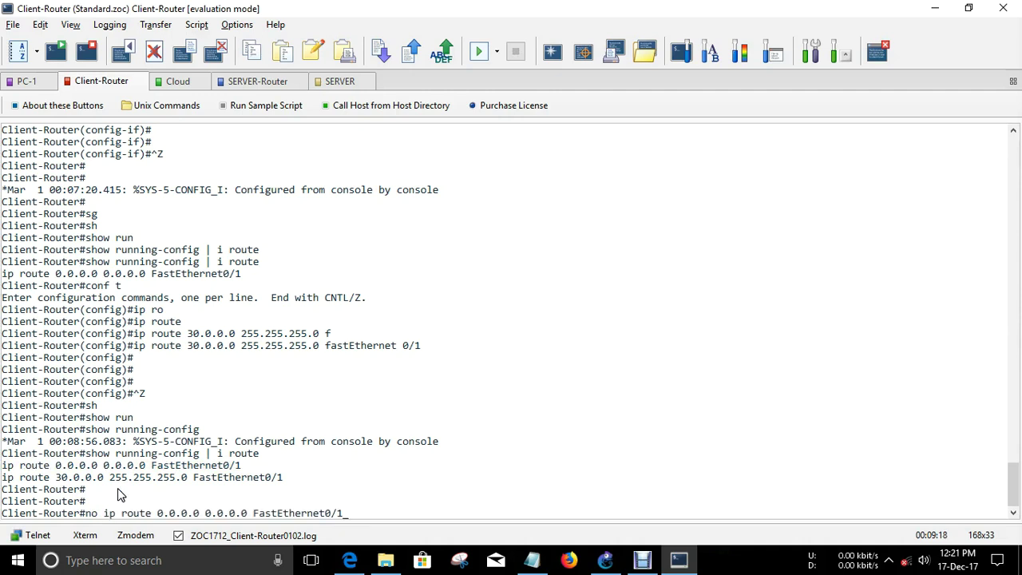
{"action": "key", "text": "Return"}
{"action": "key", "text": "Return"}
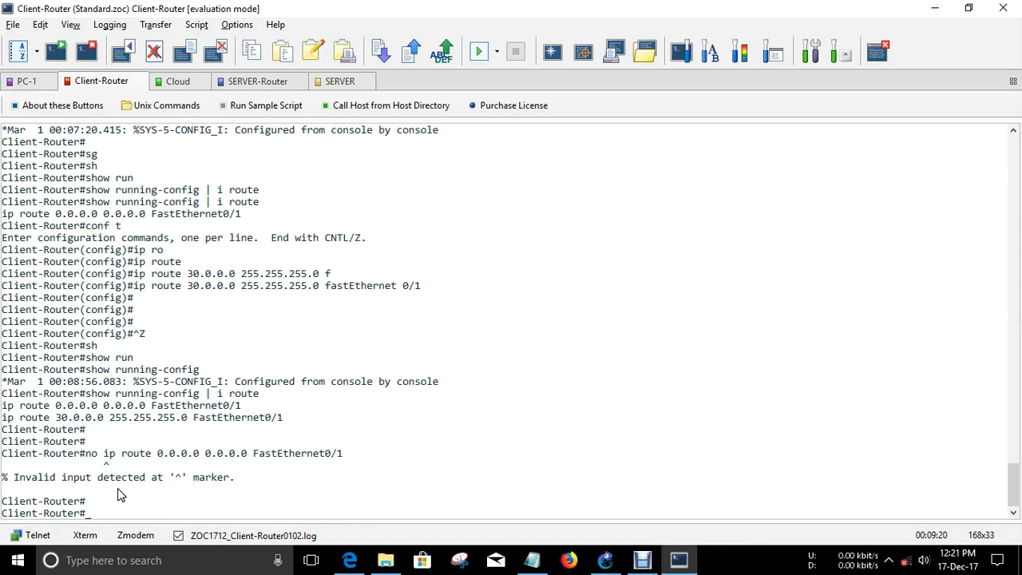
{"action": "type", "text": "conf t"}
{"action": "key", "text": "Return"}
{"action": "key", "text": "alt+v"}
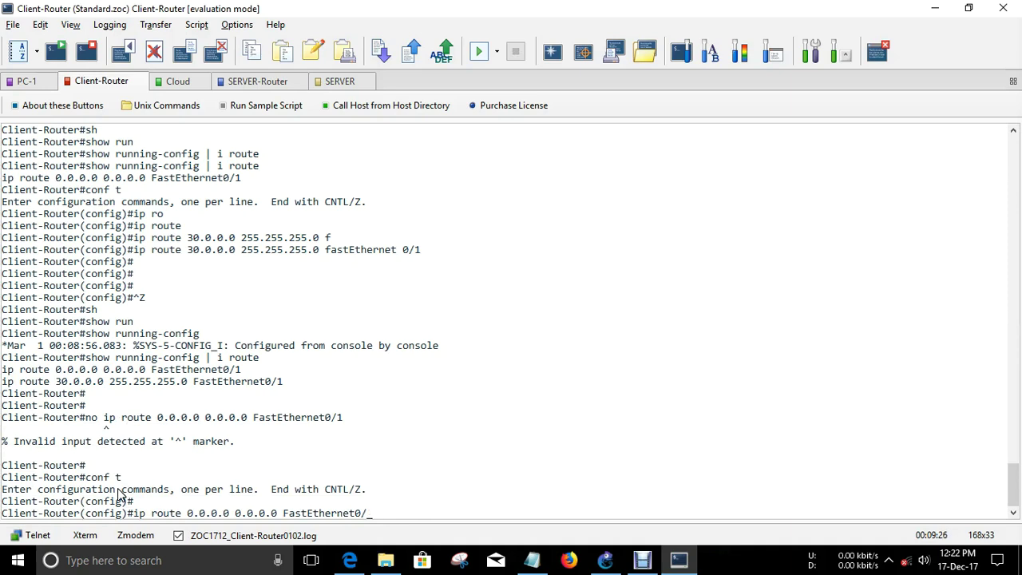
{"action": "key", "text": "BackSpace"}
{"action": "key", "text": "BackSpace"}
{"action": "key", "text": "BackSpace"}
{"action": "key", "text": "BackSpace"}
{"action": "key", "text": "BackSpace"}
{"action": "key", "text": "BackSpace"}
{"action": "key", "text": "BackSpace"}
{"action": "key", "text": "BackSpace"}
{"action": "key", "text": "BackSpace"}
{"action": "key", "text": "BackSpace"}
{"action": "key", "text": "BackSpace"}
{"action": "key", "text": "BackSpace"}
{"action": "key", "text": "BackSpace"}
{"action": "key", "text": "BackSpace"}
{"action": "key", "text": "BackSpace"}
{"action": "key", "text": "BackSpace"}
{"action": "key", "text": "BackSpace"}
{"action": "key", "text": "BackSpace"}
{"action": "key", "text": "BackSpace"}
{"action": "key", "text": "BackSpace"}
{"action": "type", "text": "no"}
{"action": "key", "text": "alt+v"}
{"action": "key", "text": "Return"}
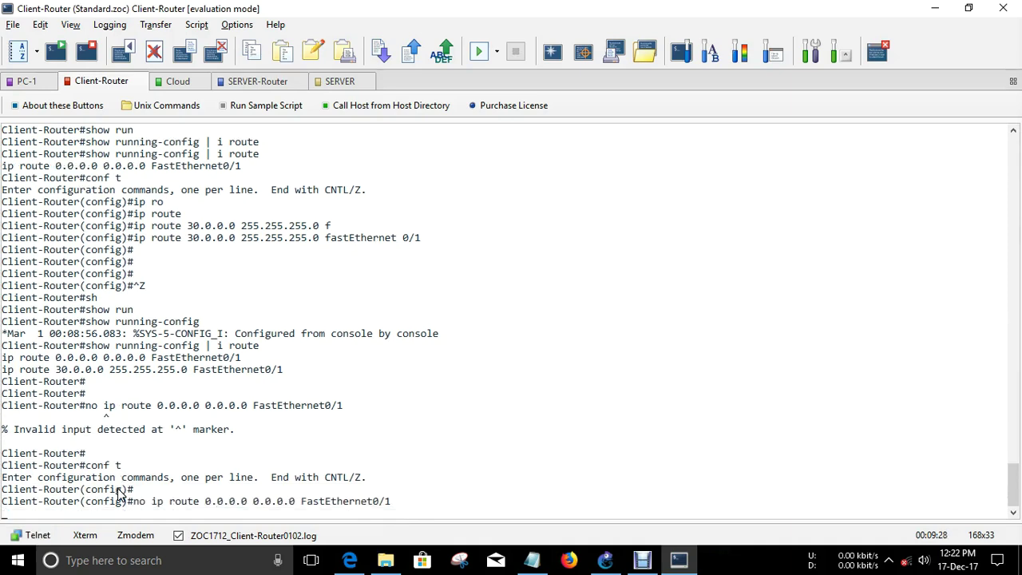
{"action": "key", "text": "Return"}
- Remove SERVER-Router's FastEthernet0/0 default route, then exit configuration mode on both routers
{"action": "left_click", "coordinate": [239, 83]}
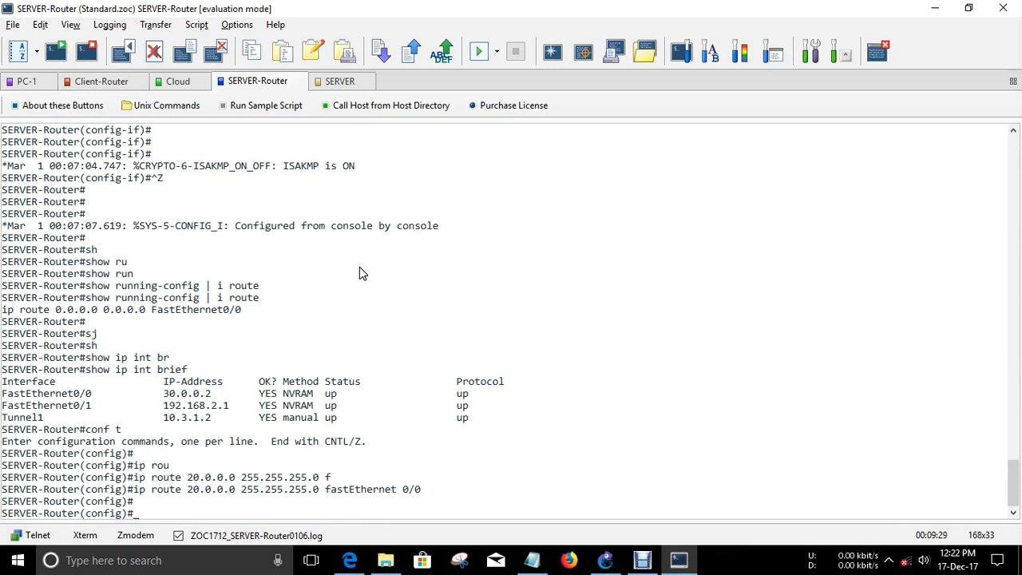
{"action": "type", "text": "no"}
{"action": "left_click_drag", "start_coordinate": [3, 311], "coordinate": [291, 316]}
{"action": "key", "text": "alt+v"}
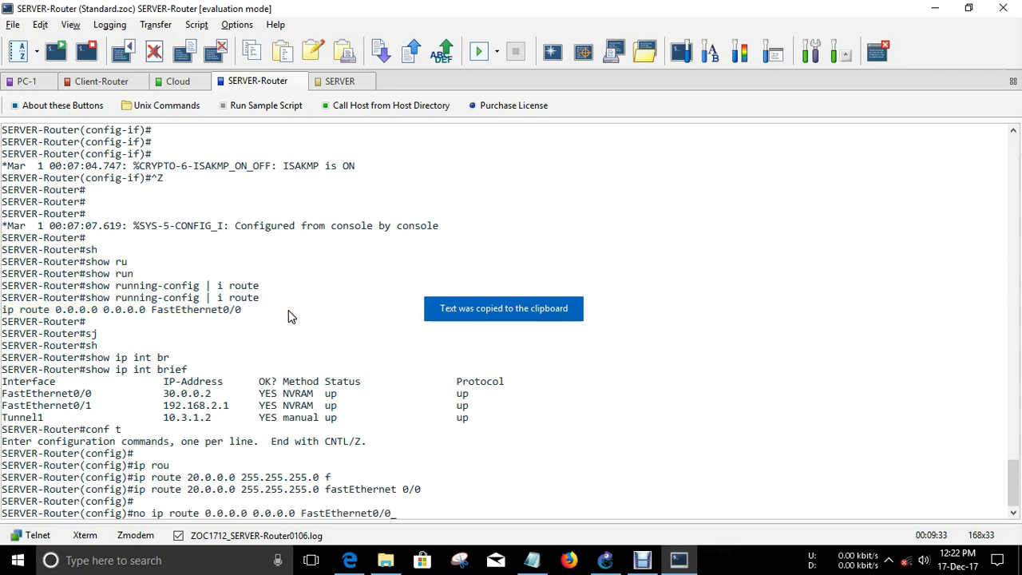
{"action": "key", "text": "Return"}
{"action": "key", "text": "Return"}
{"action": "key", "text": "Return"}
{"action": "key", "text": "ctrl+z"}
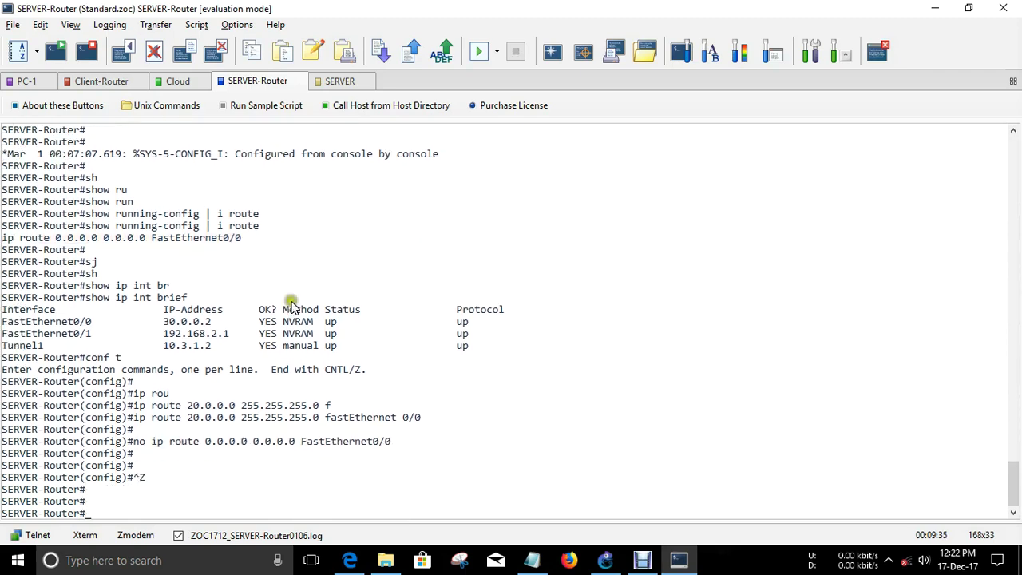
{"action": "key", "text": "Return"}
{"action": "key", "text": "Return"}
{"action": "left_click", "coordinate": [102, 79]}
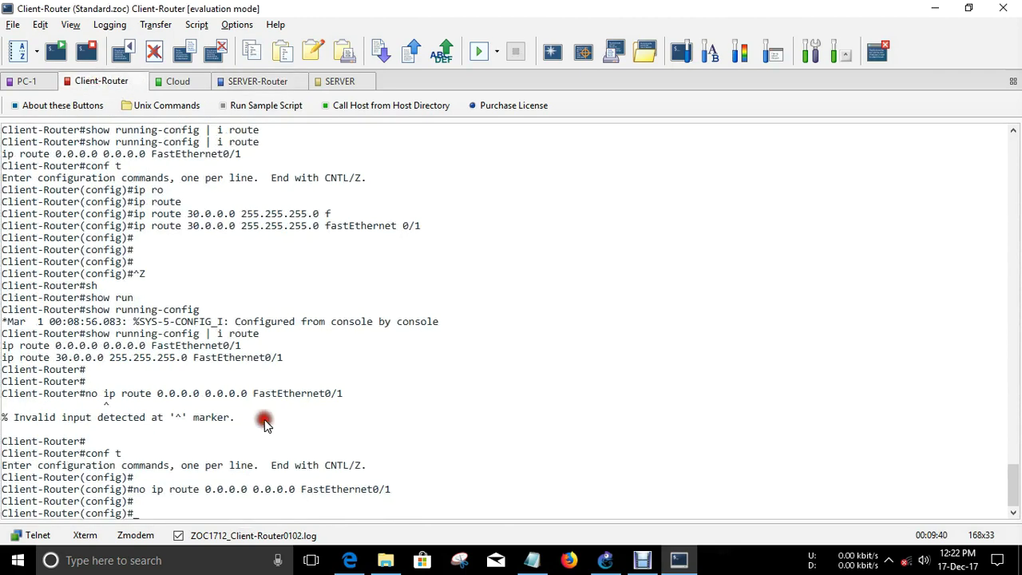
{"action": "key", "text": "ctrl+z"}
{"action": "key", "text": "Return"}
{"action": "key", "text": "Return"}
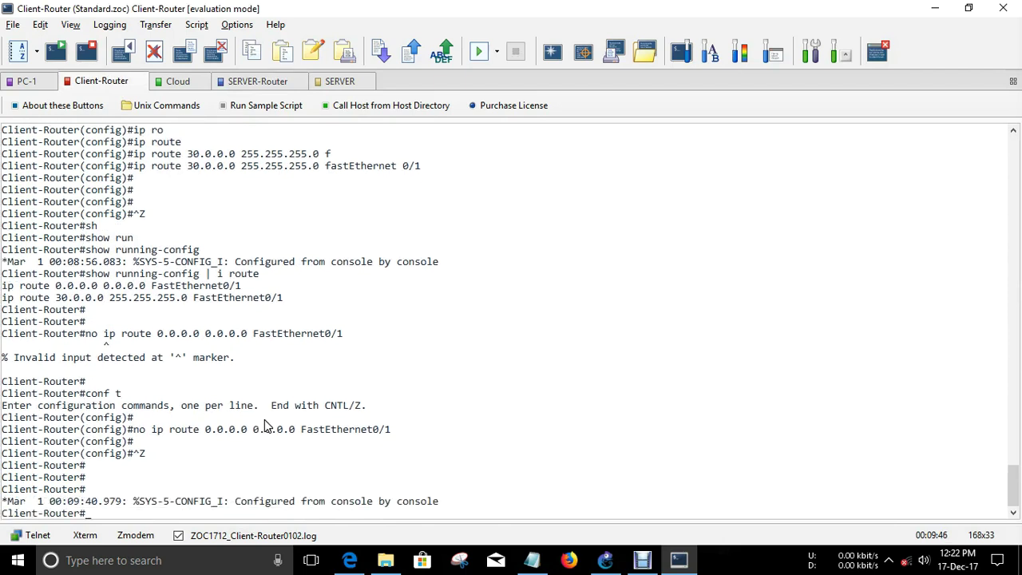
- On Client-Router, add the default route 'ip route 0.0.0.0 0.0.0.0 tunnel 1' in global configuration
{"action": "type", "text": "conf t"}
{"action": "key", "text": "Return"}
{"action": "type", "text": "ip ro"}
{"action": "type", "text": "u"}
{"action": "key", "text": "Tab"}
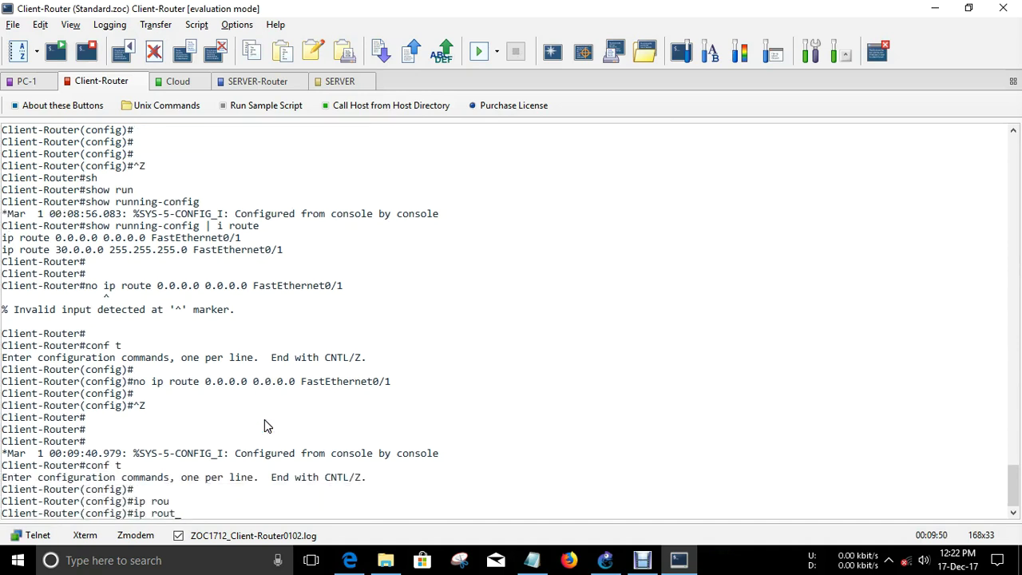
{"action": "type", "text": "te 0.0."}
{"action": "type", "text": "0.0 0.0.0.0."}
{"action": "type", "text": "0.0"}
{"action": "key", "text": "BackSpace"}
{"action": "key", "text": "BackSpace"}
{"action": "key", "text": "BackSpace"}
{"action": "key", "text": "BackSpace"}
{"action": "type", "text": "tu"}
{"action": "key", "text": "Tab"}
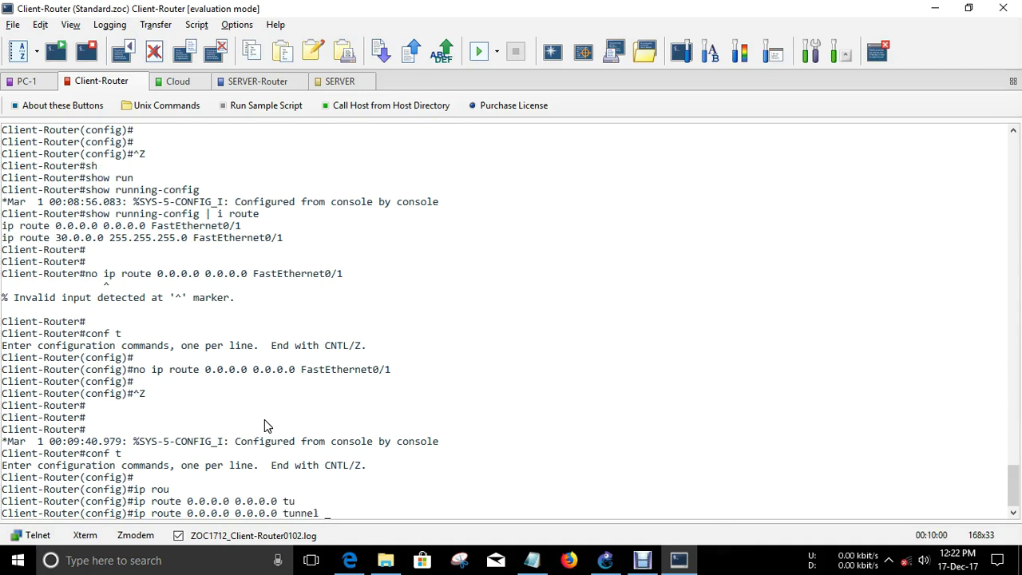
{"action": "type", "text": "1"}
{"action": "key", "text": "Return"}
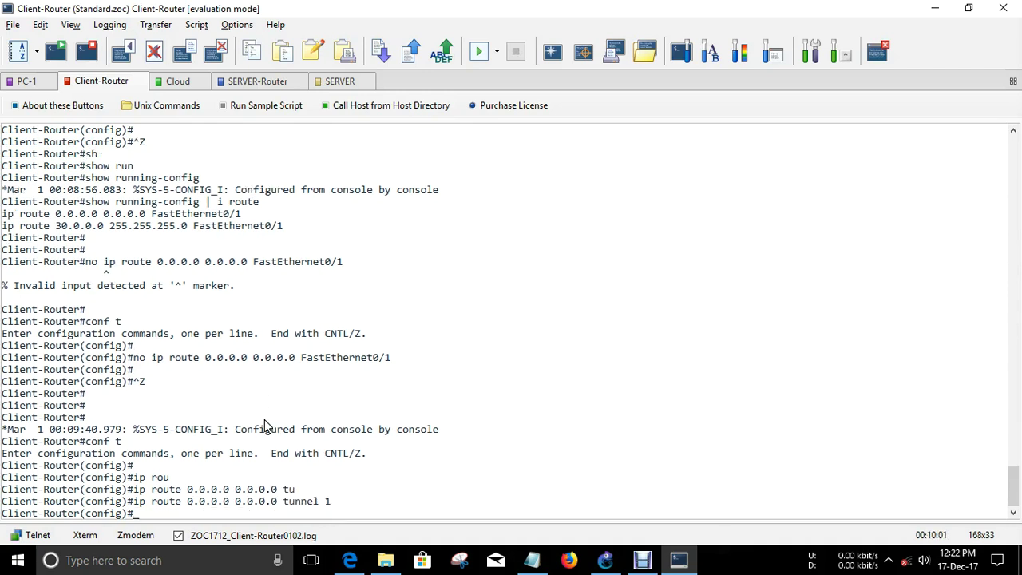
- Add the same 0.0.0.0/0 default route via tunnel 1 on SERVER-Router, then exit configuration on Client-Router
{"action": "left_click", "coordinate": [257, 81]}
{"action": "type", "text": "conf t"}
{"action": "key", "text": "Return"}
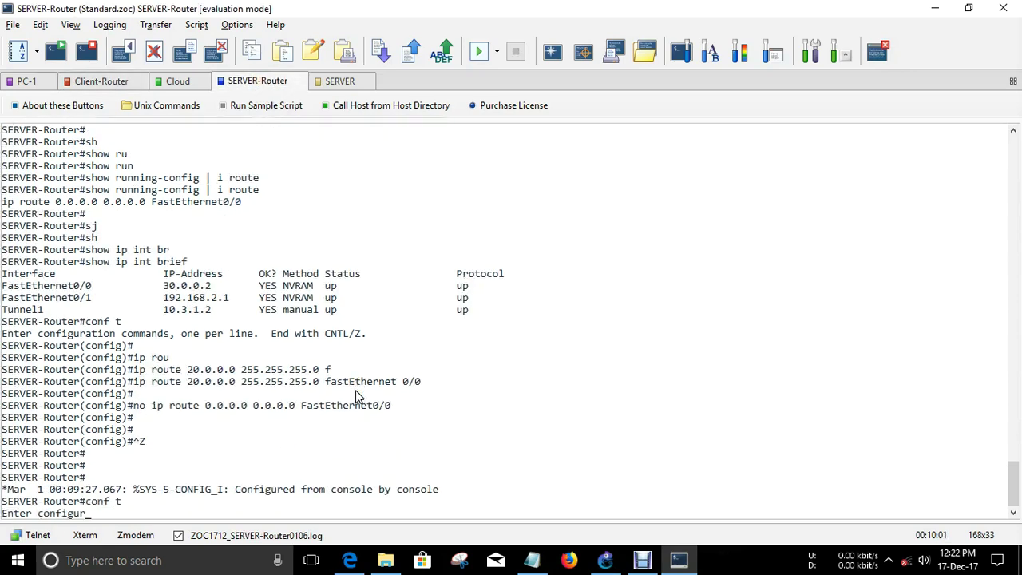
{"action": "type", "text": "ip rou"}
{"action": "key", "text": "Tab"}
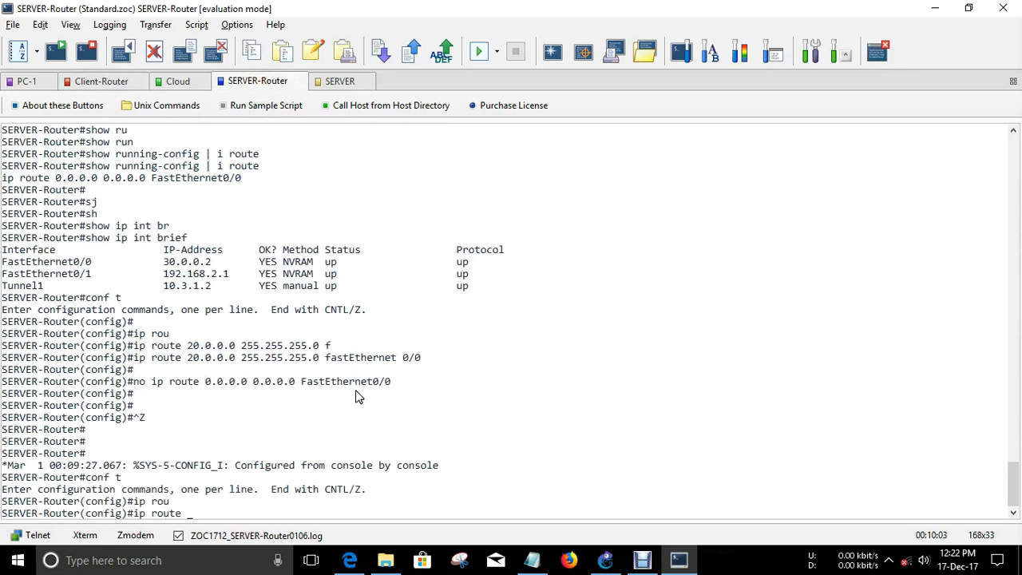
{"action": "type", "text": "0.0.0.0 00.0.0.0 tu"}
{"action": "key", "text": "Tab"}
{"action": "type", "text": "1"}
{"action": "key", "text": "Return"}
{"action": "key", "text": "Return"}
{"action": "key", "text": "Return"}
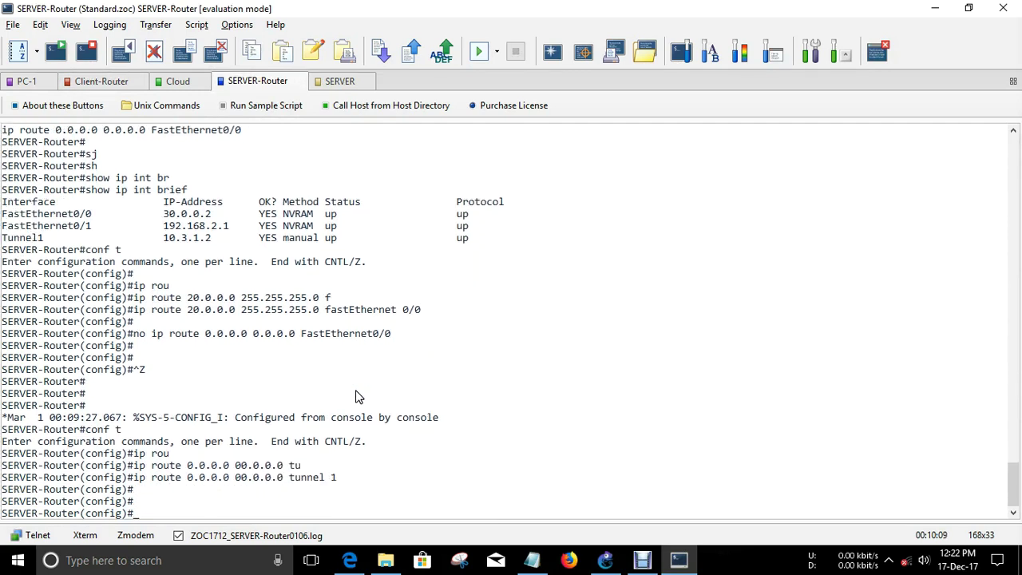
{"action": "left_click", "coordinate": [81, 83]}
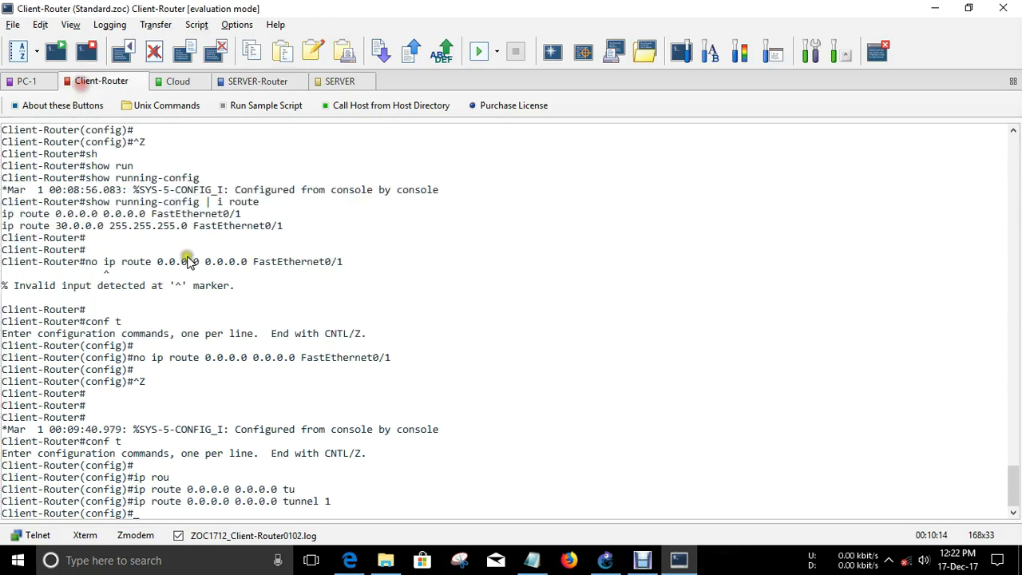
{"action": "key", "text": "ctrl+z"}
- Show Client-Router's static routes and mark the 0.0.0.0/0 default route via Tunnel1
{"action": "key", "text": "Return"}
{"action": "type", "text": "sh"}
{"action": "key", "text": "Tab"}
{"action": "type", "text": "ip rou"}
{"action": "key", "text": "Tab"}
{"action": "type", "text": "sr"}
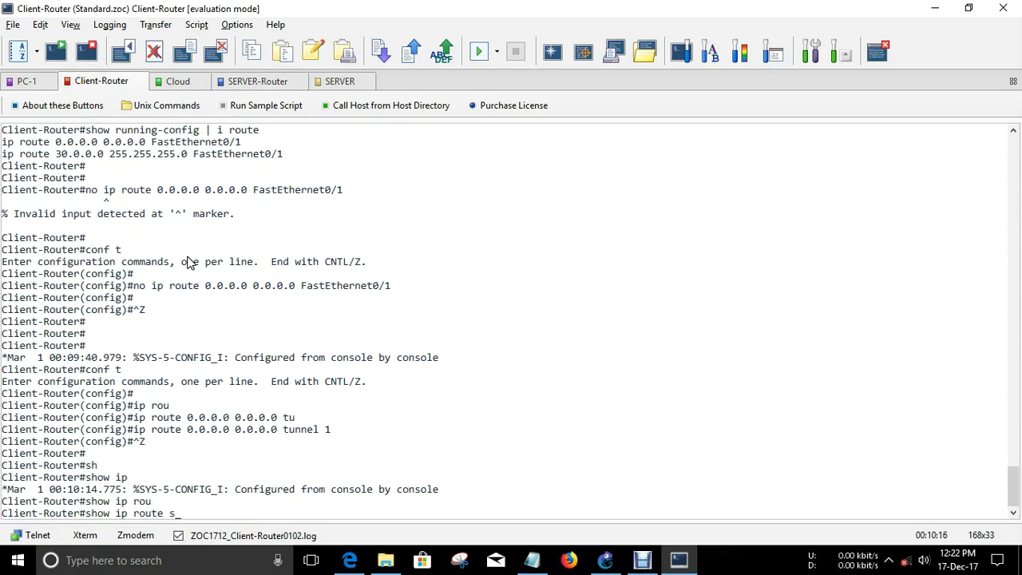
{"action": "key", "text": "Tab"}
{"action": "key", "text": "Return"}
{"action": "key", "text": "Up"}
{"action": "type", "text": "t"}
{"action": "key", "text": "Tab"}
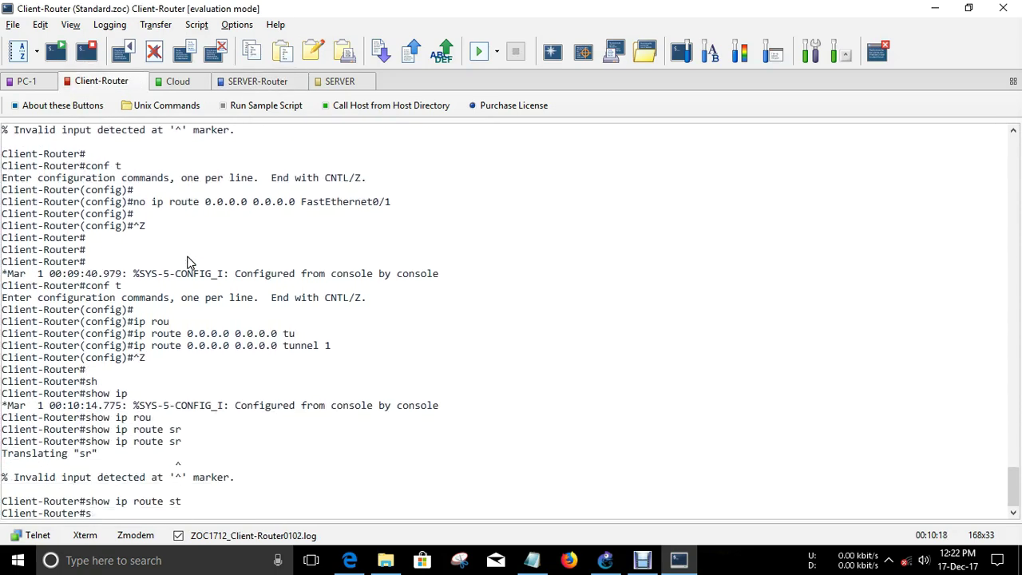
{"action": "key", "text": "Return"}
{"action": "left_click_drag", "start_coordinate": [80, 513], "coordinate": [288, 502]}
- Leave configuration on SERVER-Router and display its static routes with 'show ip route static'
{"action": "left_click", "coordinate": [257, 81]}
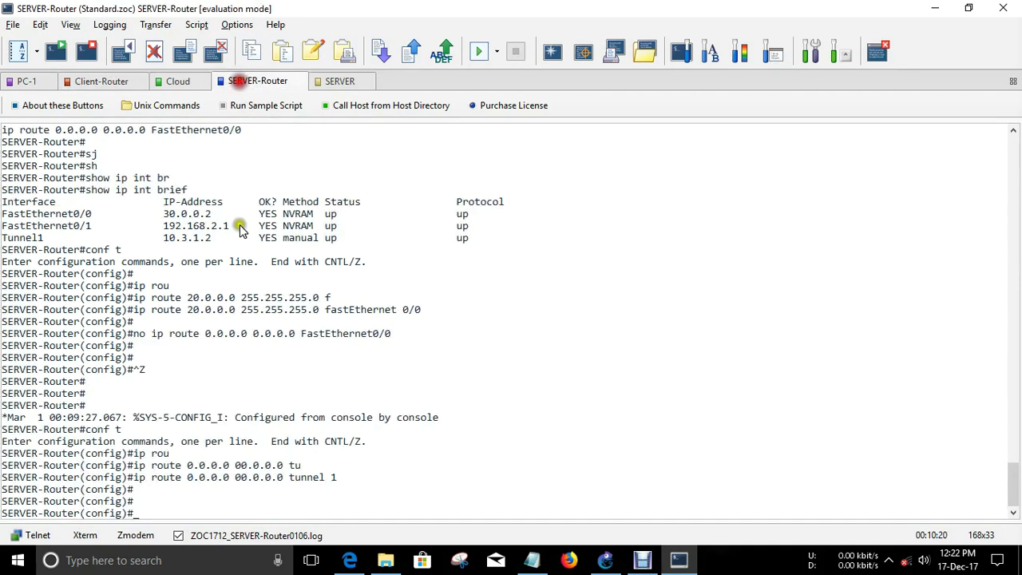
{"action": "key", "text": "ctrl+z"}
{"action": "key", "text": "Return"}
{"action": "type", "text": "sghip rou"}
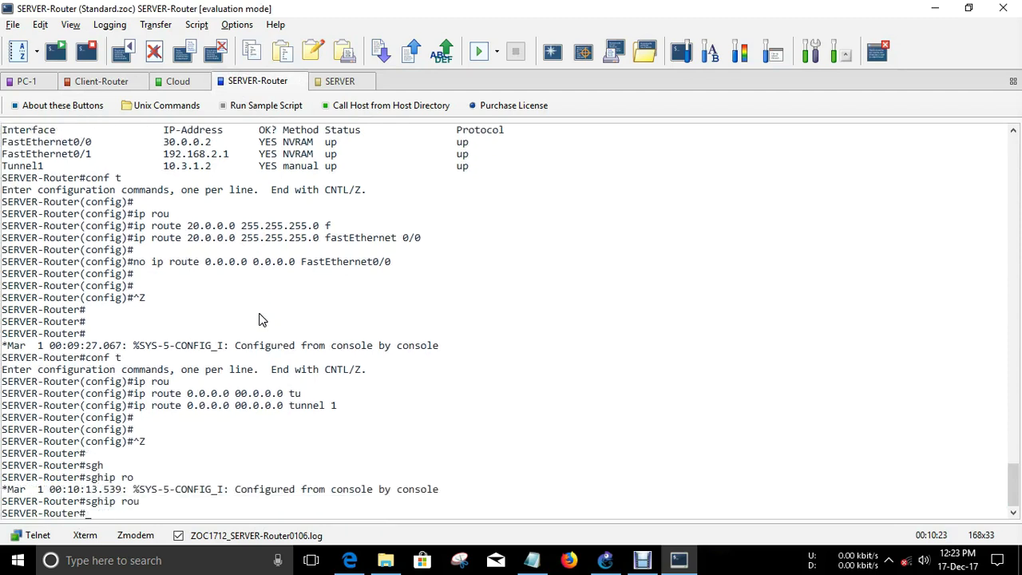
{"action": "key", "text": "Return"}
{"action": "type", "text": "sh"}
{"action": "key", "text": "Tab"}
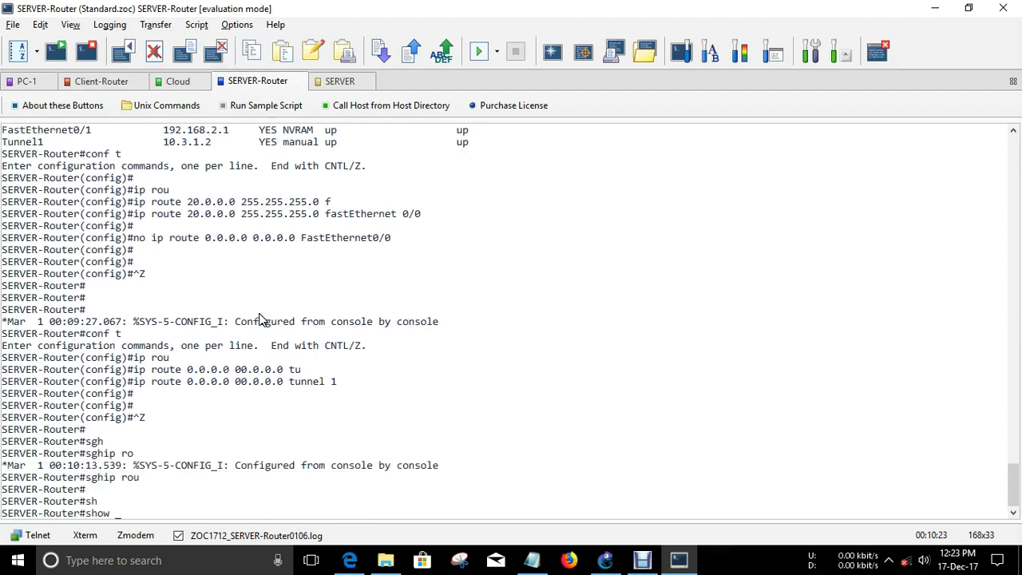
{"action": "type", "text": "ip rou"}
{"action": "key", "text": "Tab"}
{"action": "type", "text": "st"}
{"action": "key", "text": "Tab"}
{"action": "key", "text": "Return"}
{"action": "key", "text": "Return"}
{"action": "key", "text": "Return"}
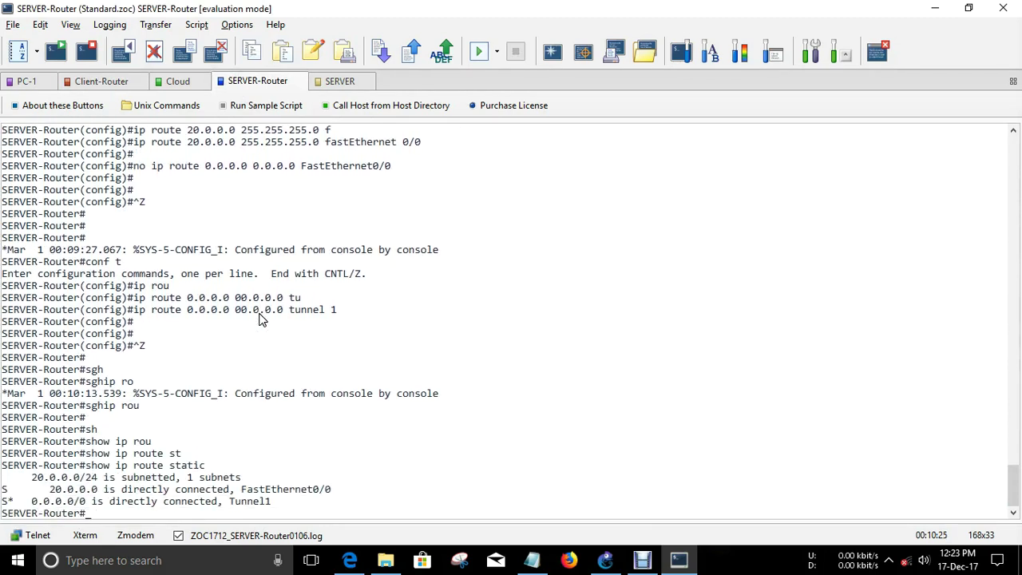
- Review the tunnel default-route and encrypt-only-tunnel-traffic tasks in the IPSEC notes, then return to Client-Router
{"action": "left_click", "coordinate": [532, 560]}
{"action": "left_click", "coordinate": [36, 352]}
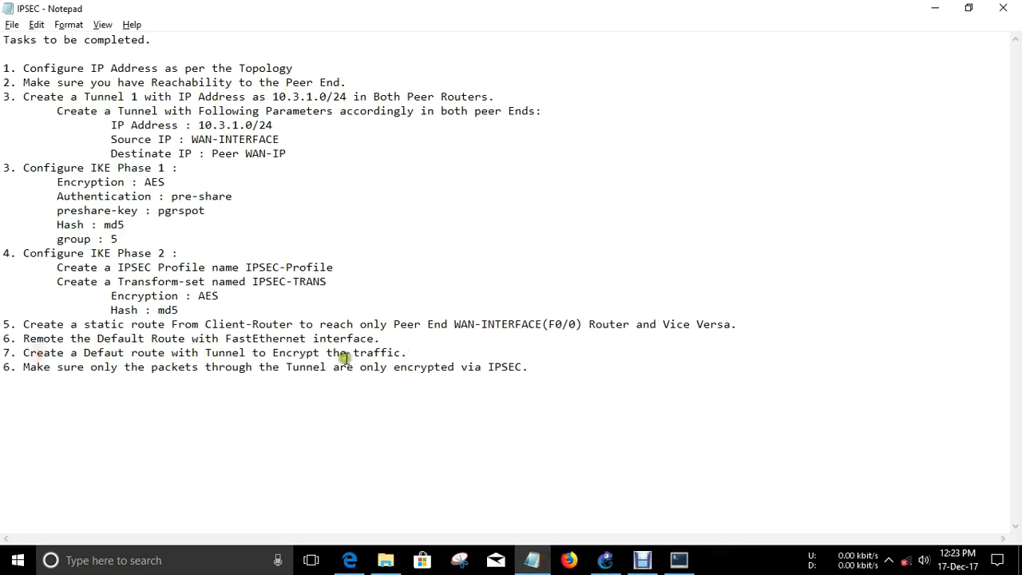
{"action": "left_click_drag", "start_coordinate": [16, 367], "coordinate": [385, 368]}
{"action": "left_click", "coordinate": [375, 367]}
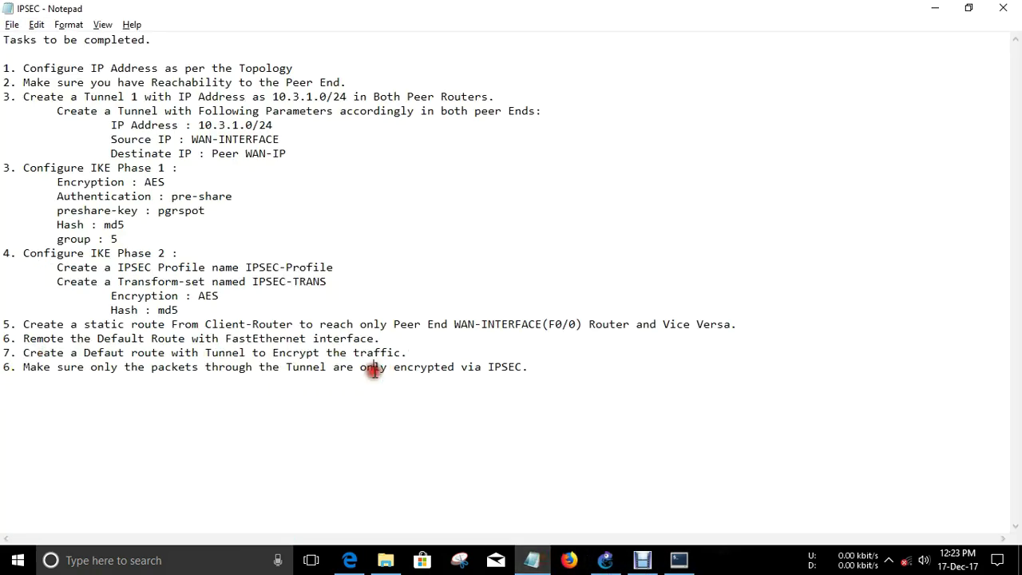
{"action": "left_click", "coordinate": [678, 559]}
{"action": "left_click", "coordinate": [91, 83]}
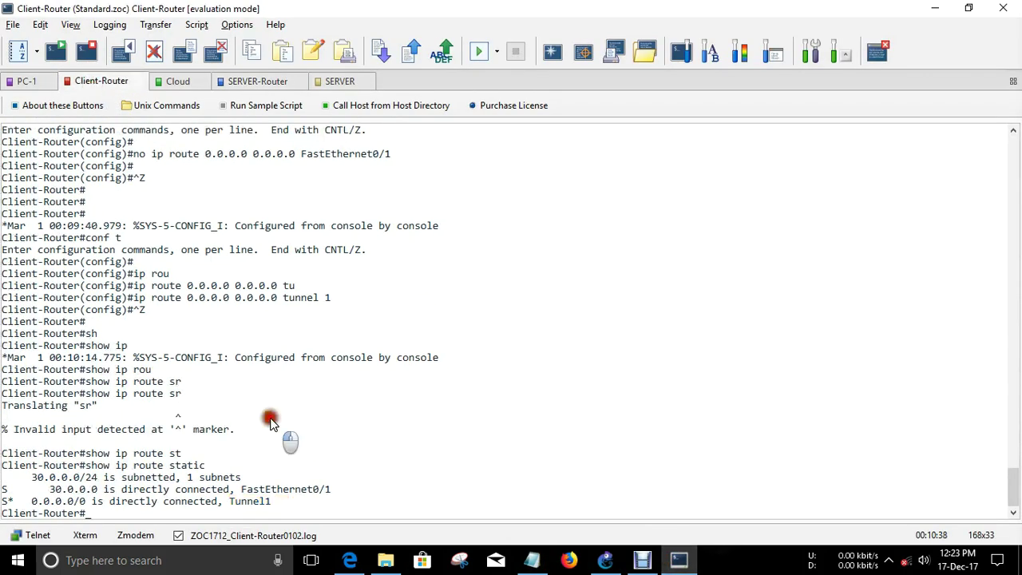
- Run 'show crypto ipsec sa' on Client-Router using Tab completion
{"action": "scroll", "coordinate": [269, 423], "scroll_direction": "down", "scroll_amount": 1}
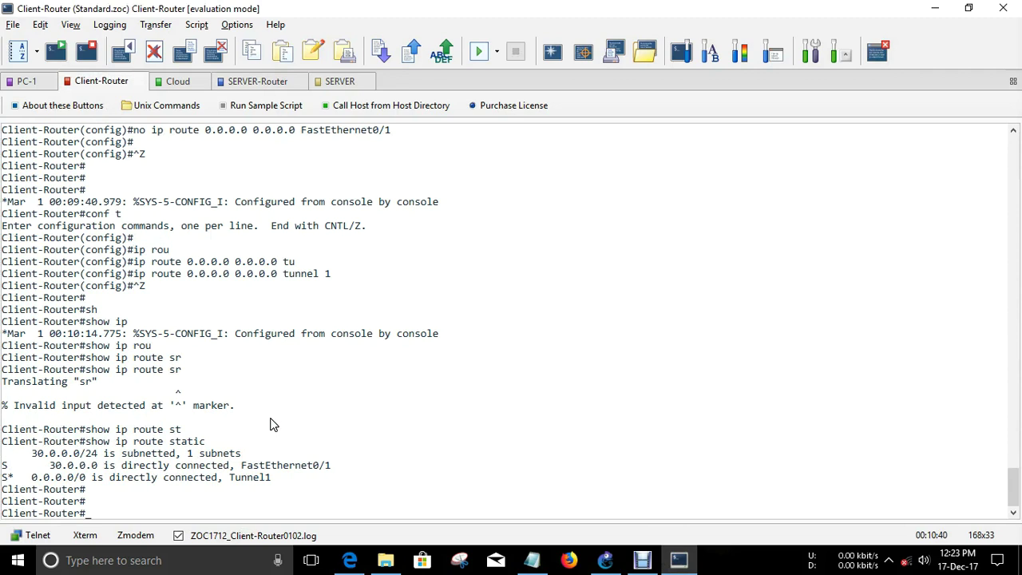
{"action": "type", "text": "sh"}
{"action": "key", "text": "Tab"}
{"action": "type", "text": "cry"}
{"action": "key", "text": "Tab"}
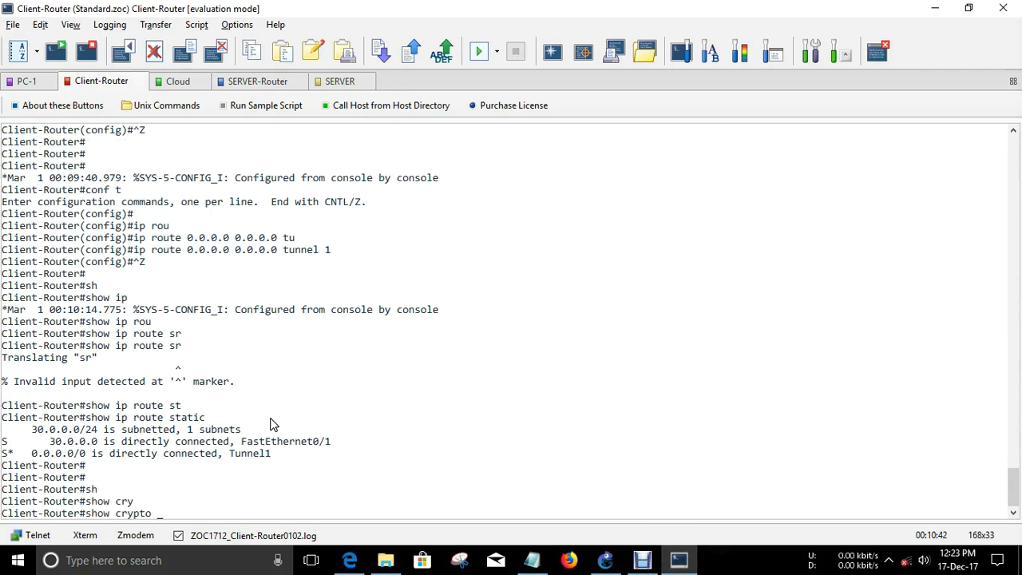
{"action": "type", "text": "isp"}
{"action": "key", "text": "Tab"}
{"action": "key", "text": "BackSpace"}
{"action": "key", "text": "BackSpace"}
{"action": "type", "text": "p"}
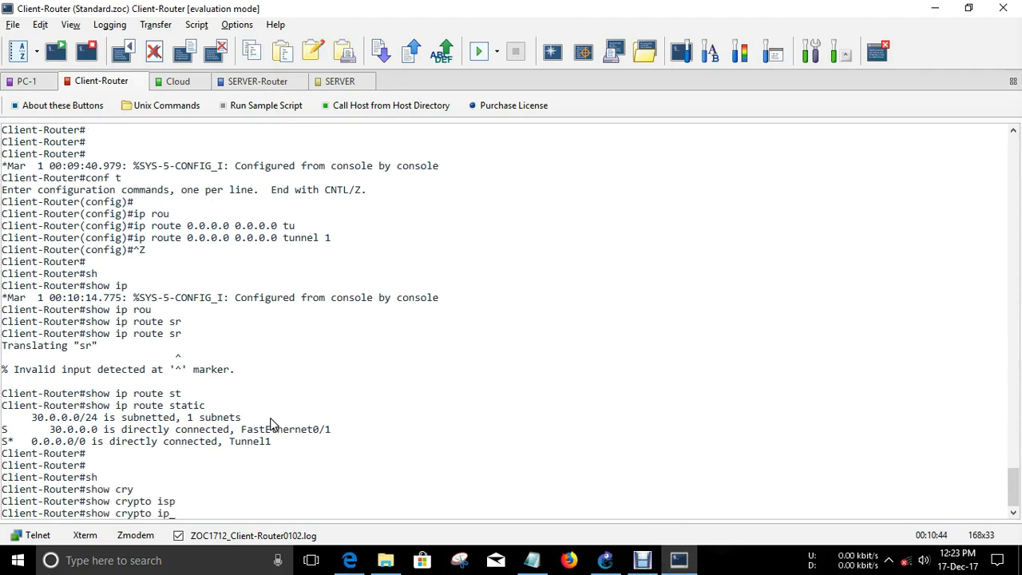
{"action": "key", "text": "Tab"}
{"action": "type", "text": "sec sa"}
{"action": "key", "text": "Tab"}
{"action": "key", "text": "Return"}
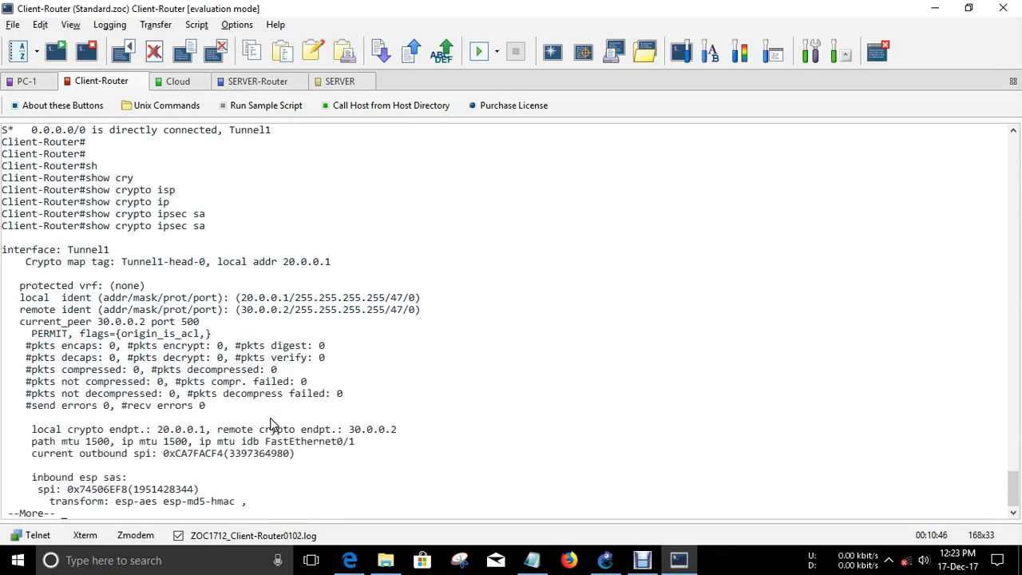
- Rerun the SA display in full and highlight the encaps/decaps counters, still at 0
{"action": "key", "text": "q"}
{"action": "key", "text": "Return"}
{"action": "key", "text": "Up"}
{"action": "key", "text": "Return"}
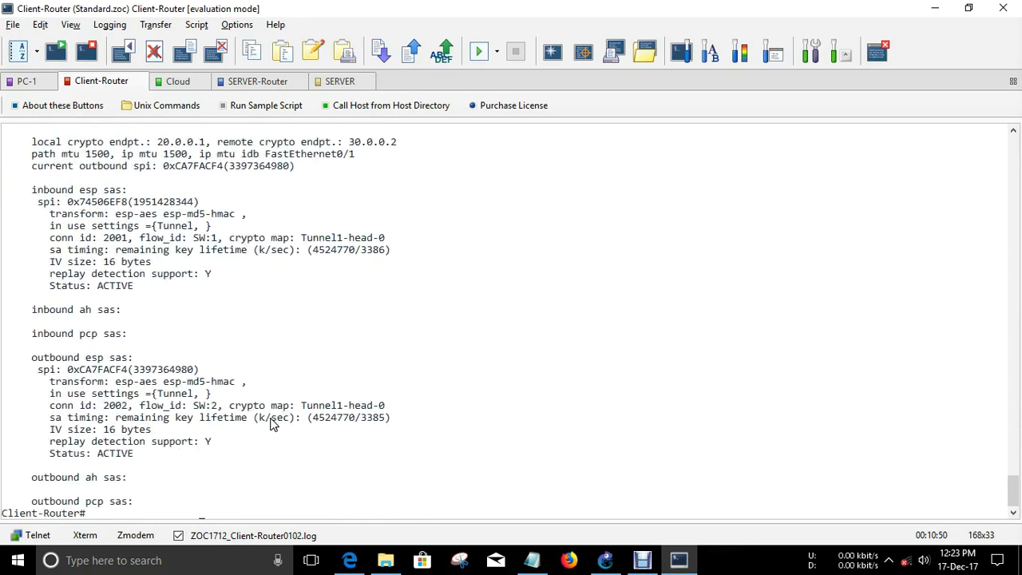
{"action": "scroll", "coordinate": [255, 383], "scroll_direction": "up", "scroll_amount": 4}
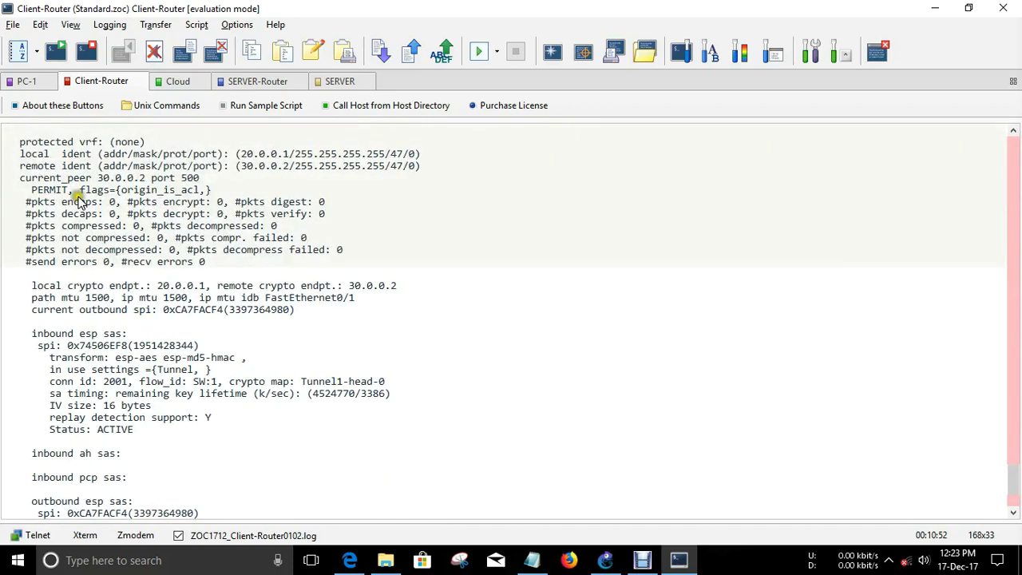
{"action": "left_click_drag", "start_coordinate": [29, 203], "coordinate": [387, 224]}
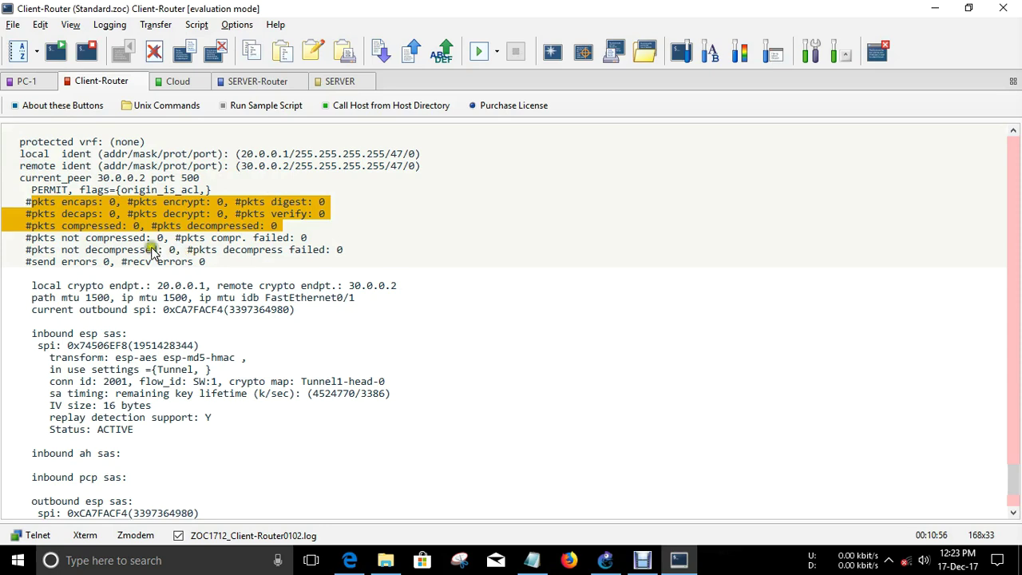
- Run 'show crypto ipsec sa' on SERVER-Router and page through its Tunnel1 SAs to peer 20.0.0.1
{"action": "double_click", "coordinate": [112, 178]}
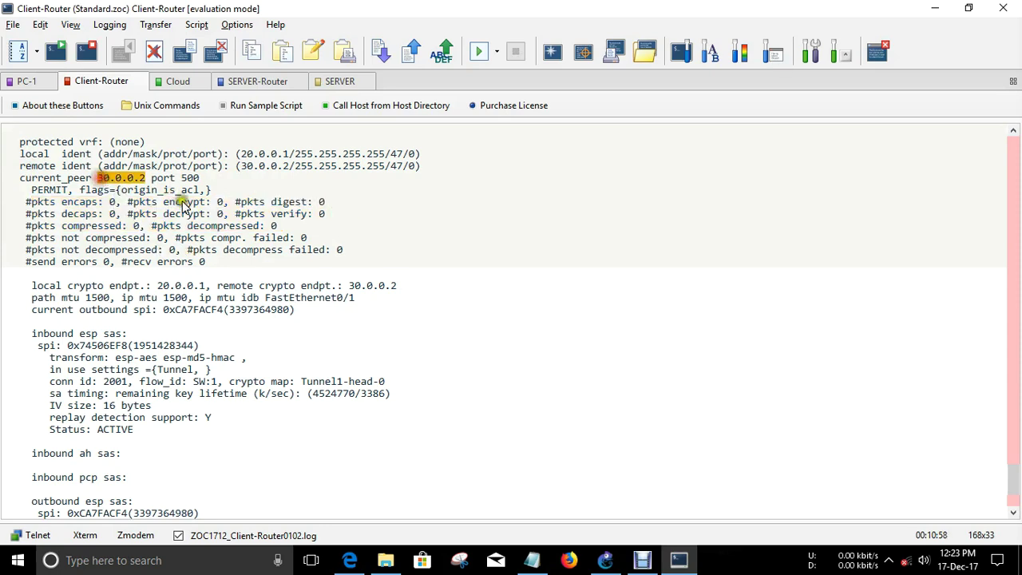
{"action": "left_click", "coordinate": [269, 82]}
{"action": "key", "text": "Return"}
{"action": "type", "text": "sh"}
{"action": "key", "text": "Tab"}
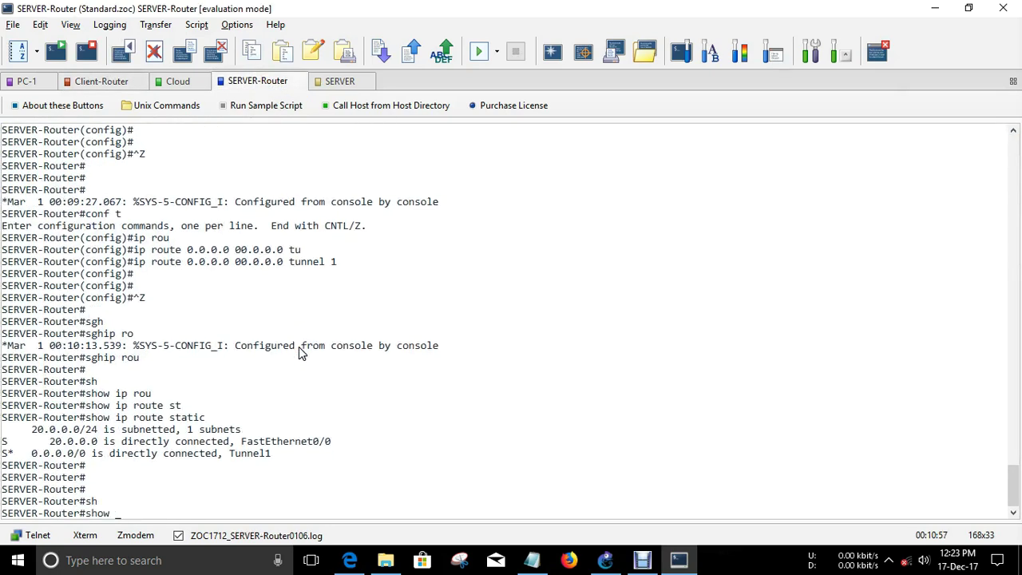
{"action": "key", "text": "Tab"}
{"action": "type", "text": "c"}
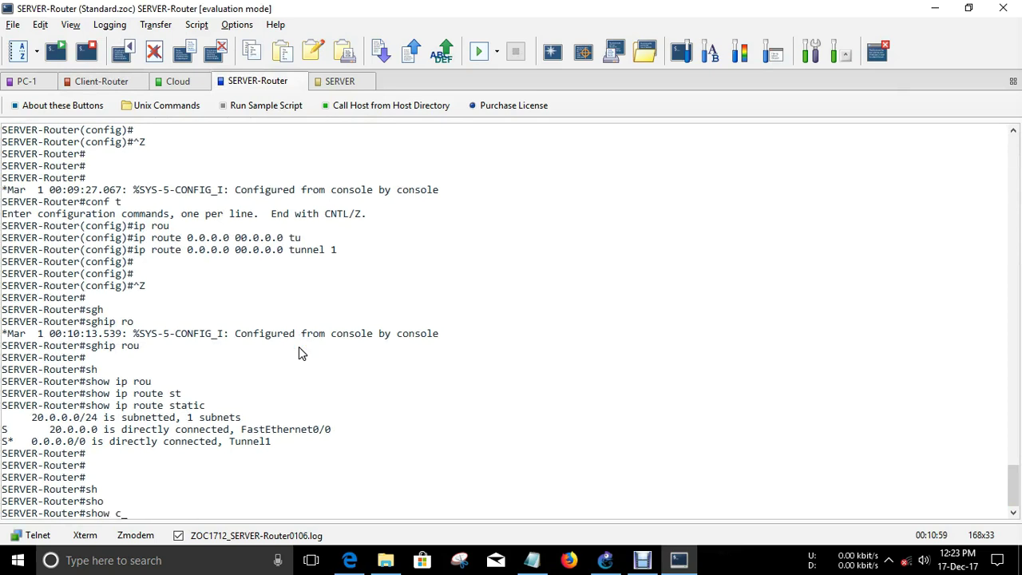
{"action": "type", "text": "ry"}
{"action": "key", "text": "Tab"}
{"action": "type", "text": "ips"}
{"action": "key", "text": "Tab"}
{"action": "type", "text": "sa"}
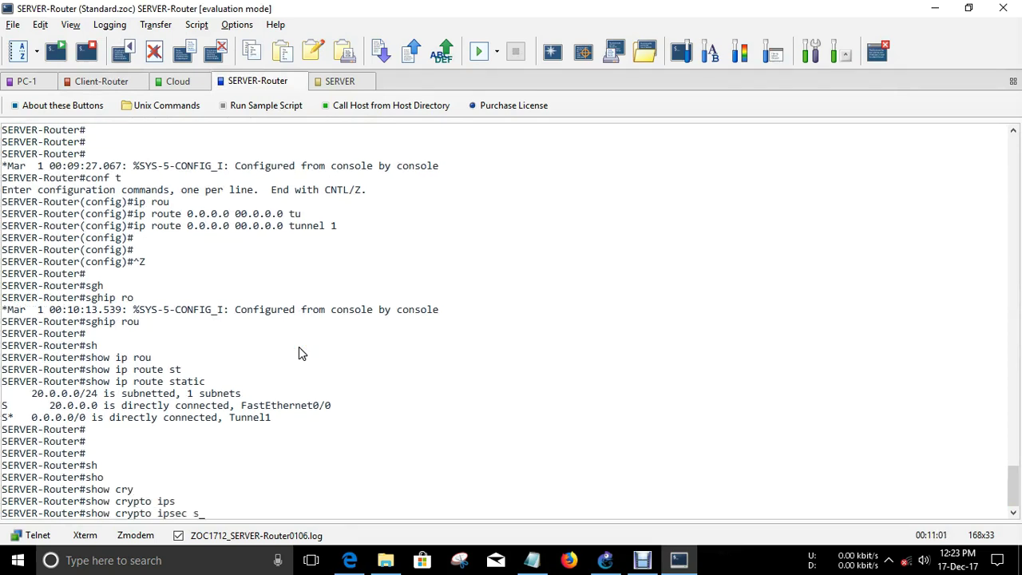
{"action": "key", "text": "Tab"}
{"action": "key", "text": "Return"}
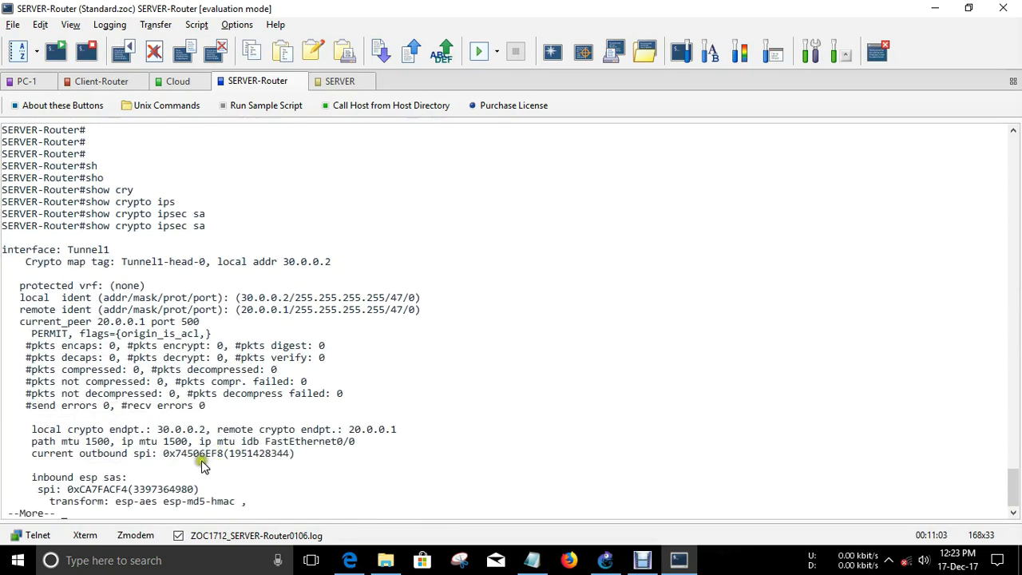
{"action": "key", "text": "space"}
{"action": "key", "text": "space"}
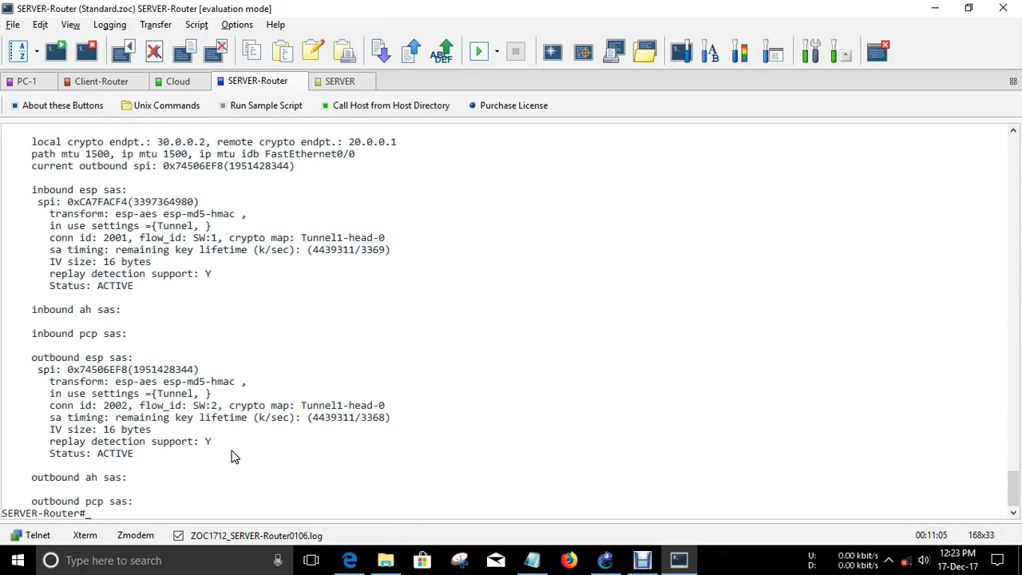
{"action": "key", "text": "Return"}
{"action": "key", "text": "Return"}
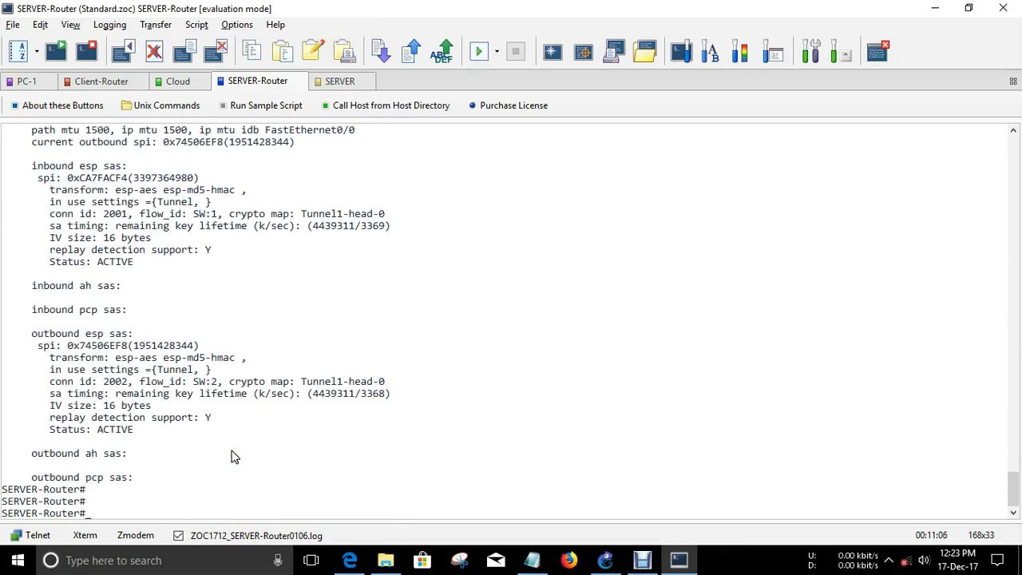
- Show Client-Router's static routes, highlighting 30.0.0.0 via FastEthernet0/1 and 0.0.0.0/0 via Tunnel1, then type 'ping 192.168.2.10'
{"action": "left_click", "coordinate": [96, 83]}
{"action": "key", "text": "Return"}
{"action": "key", "text": "Return"}
{"action": "key", "text": "Return"}
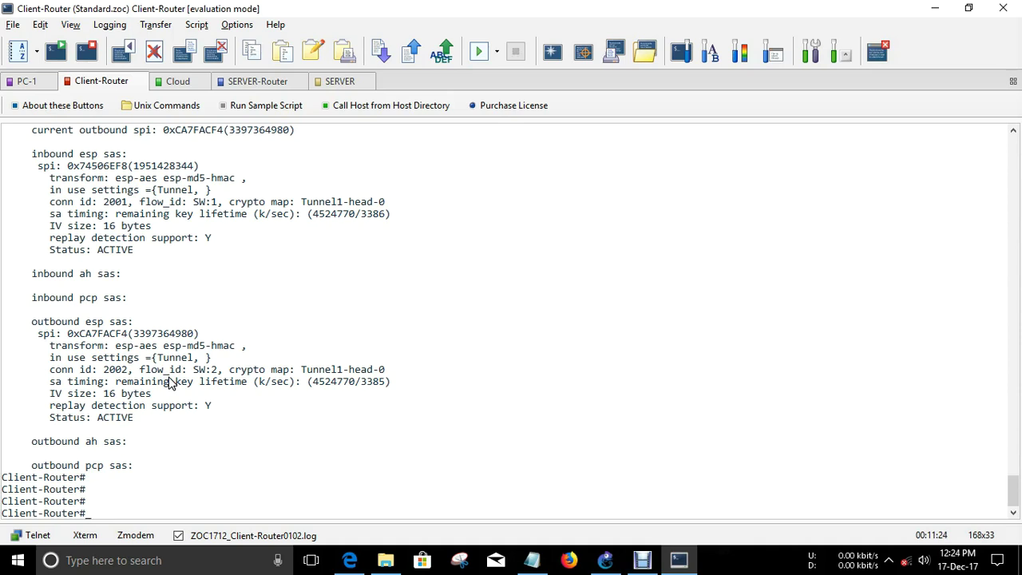
{"action": "type", "text": "sh"}
{"action": "key", "text": "Tab"}
{"action": "type", "text": "ip rou"}
{"action": "key", "text": "Tab"}
{"action": "type", "text": "st"}
{"action": "key", "text": "Tab"}
{"action": "key", "text": "Return"}
{"action": "key", "text": "Return"}
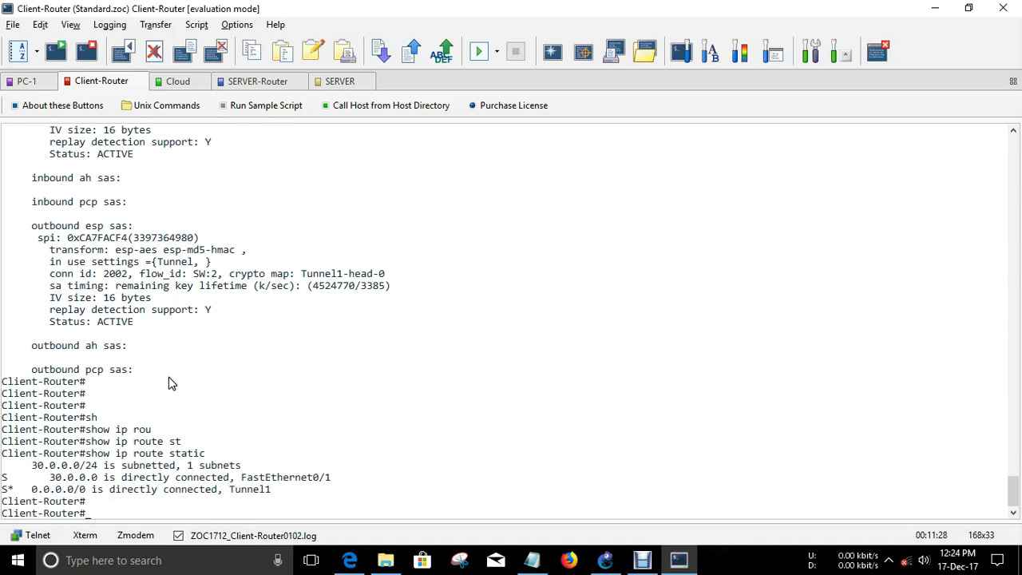
{"action": "left_click_drag", "start_coordinate": [32, 488], "coordinate": [310, 476]}
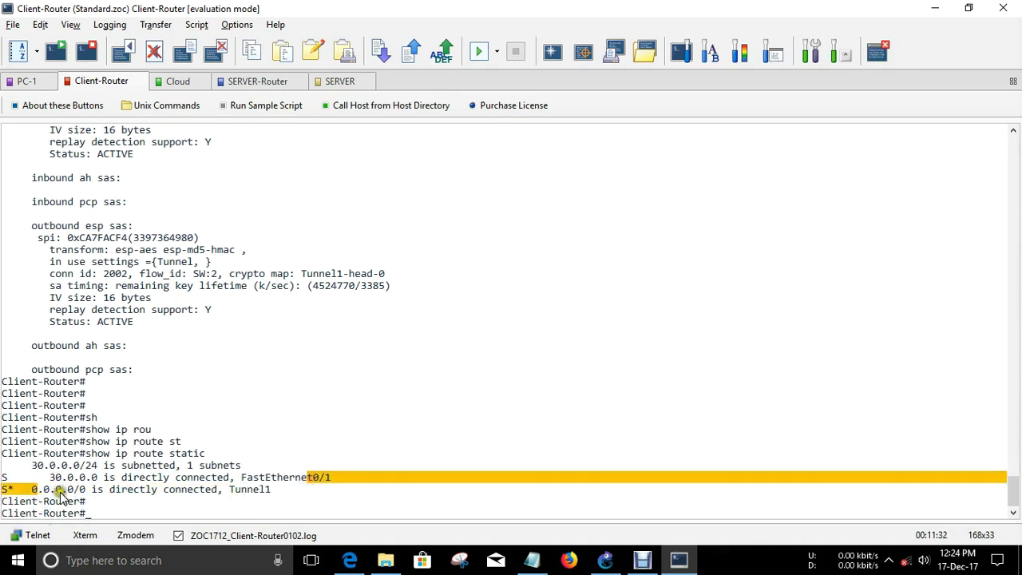
{"action": "left_click", "coordinate": [177, 461]}
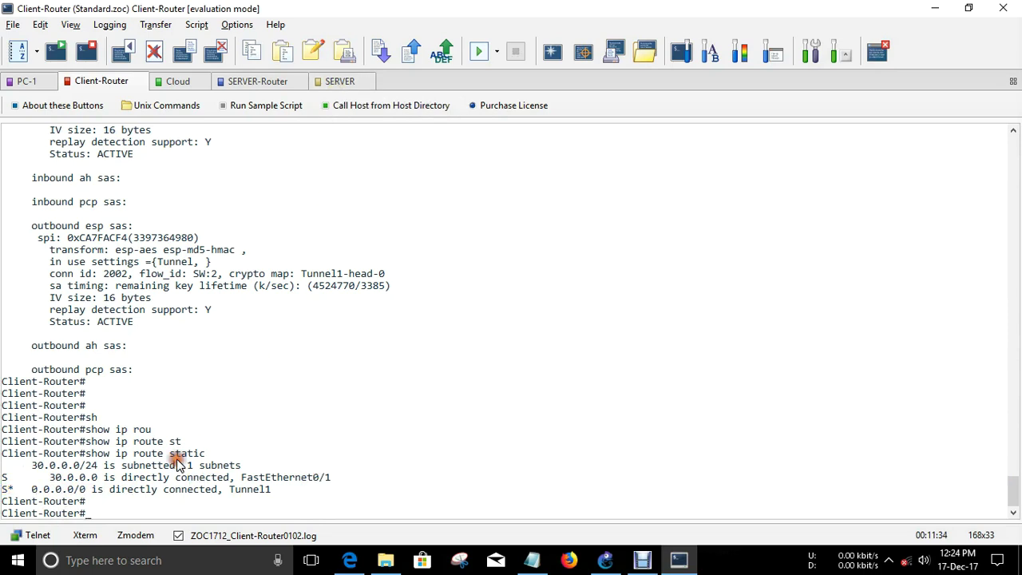
{"action": "type", "text": "ping 192.16"}
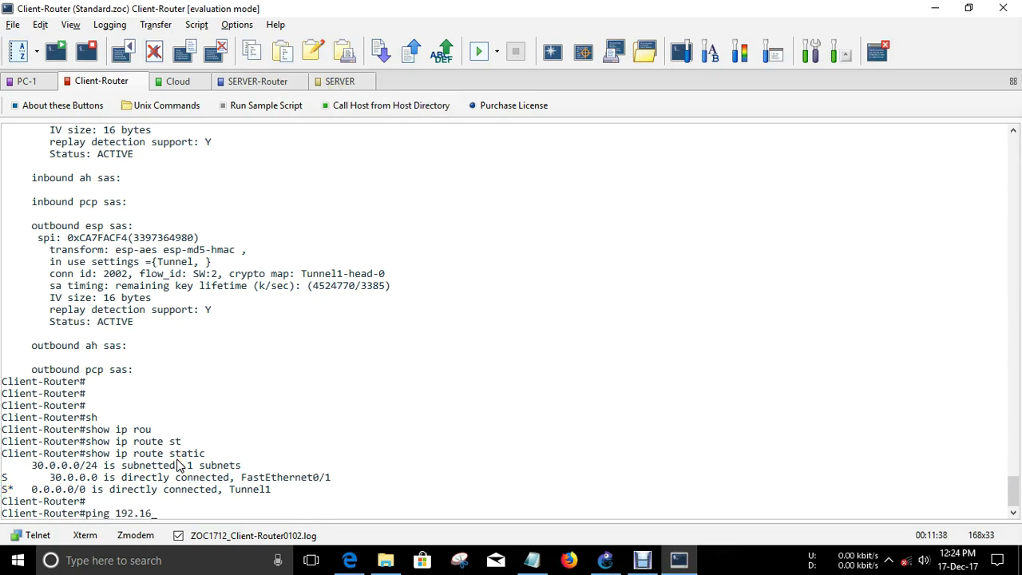
{"action": "type", "text": "8.2.10"}
- Ping 192.168.2.10 from Client-Router twice, getting 20 percent then 100 percent success
{"action": "key", "text": "Return"}
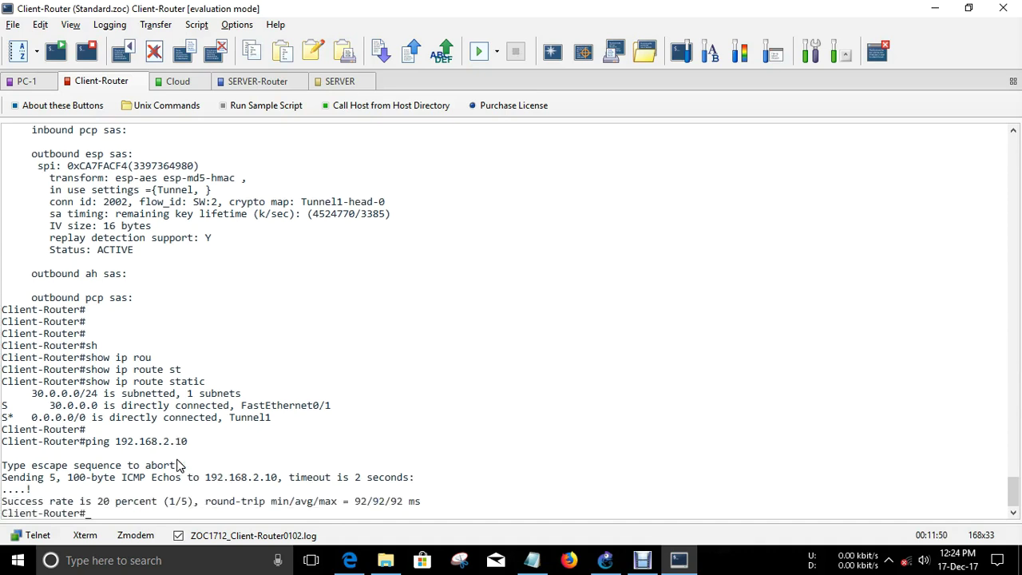
{"action": "key", "text": "Return"}
{"action": "key", "text": "Up"}
{"action": "key", "text": "Return"}
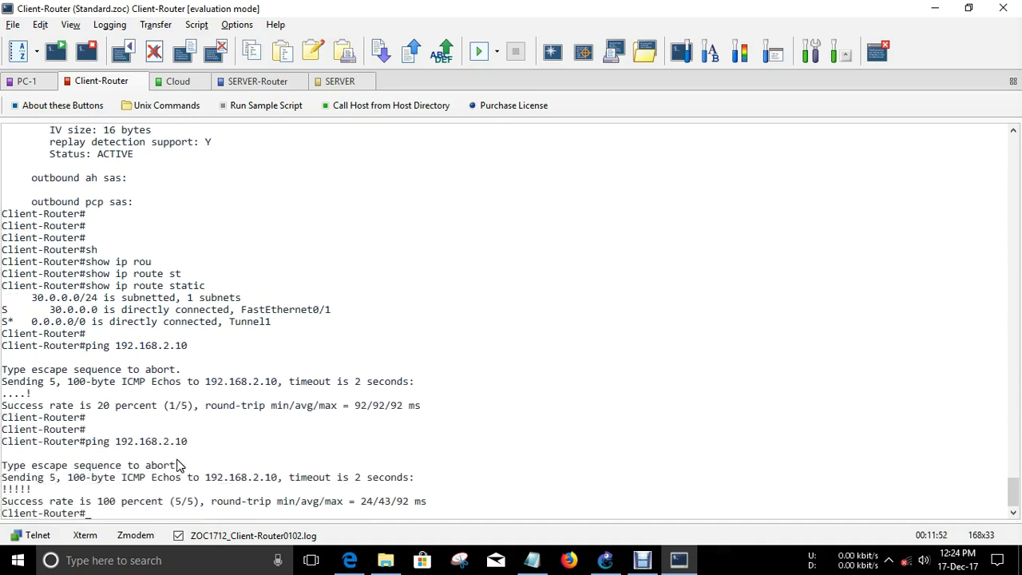
{"action": "key", "text": "Return"}
{"action": "key", "text": "Return"}
{"action": "key", "text": "Up"}
{"action": "key", "text": "Up"}
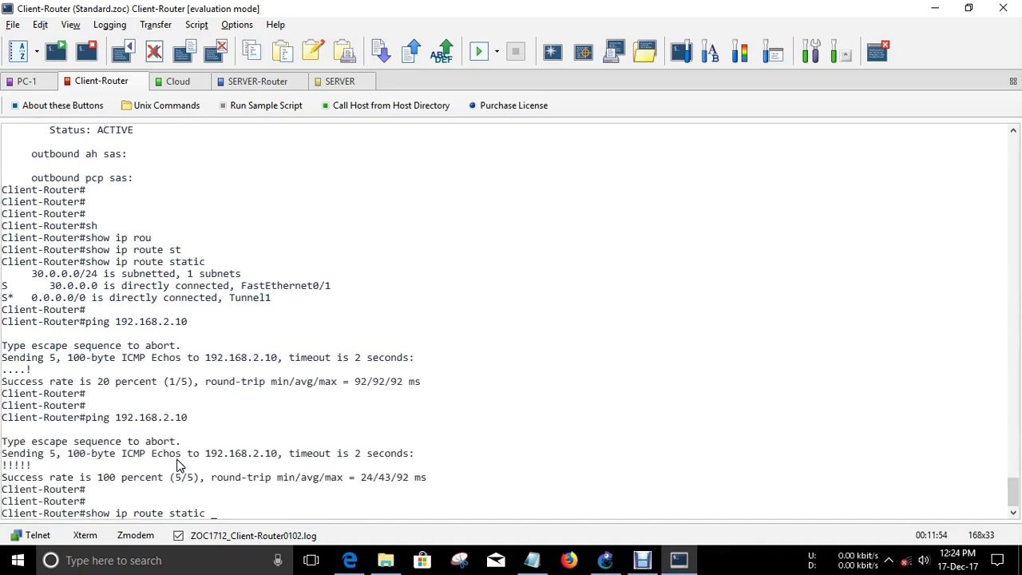
{"action": "key", "text": "Down"}
{"action": "key", "text": "Down"}
{"action": "key", "text": "Up"}
{"action": "key", "text": "Up"}
{"action": "key", "text": "Up"}
{"action": "key", "text": "Up"}
{"action": "key", "text": "Up"}
{"action": "key", "text": "Up"}
- Show Client-Router's IPsec packet counters with '| i pkts', then run 'clear crypto sa counters'
{"action": "type", "text": "| i pkts"}
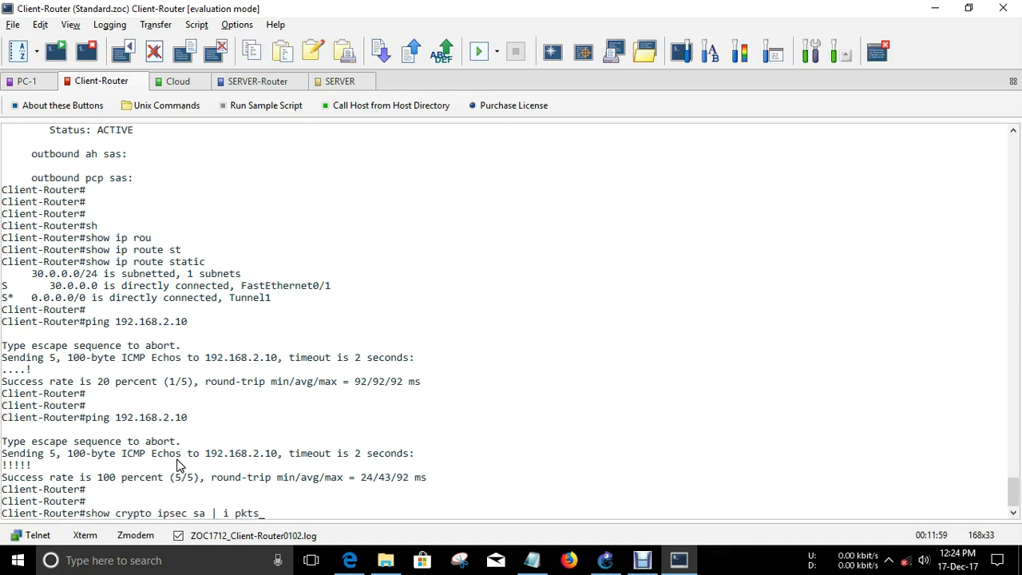
{"action": "key", "text": "Return"}
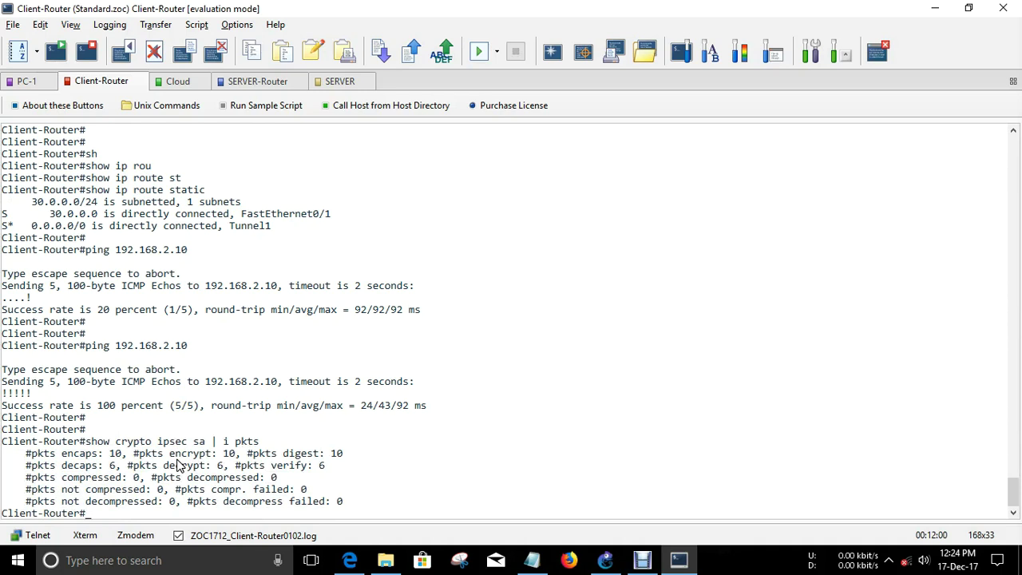
{"action": "key", "text": "Return"}
{"action": "type", "text": "cle"}
{"action": "key", "text": "Tab"}
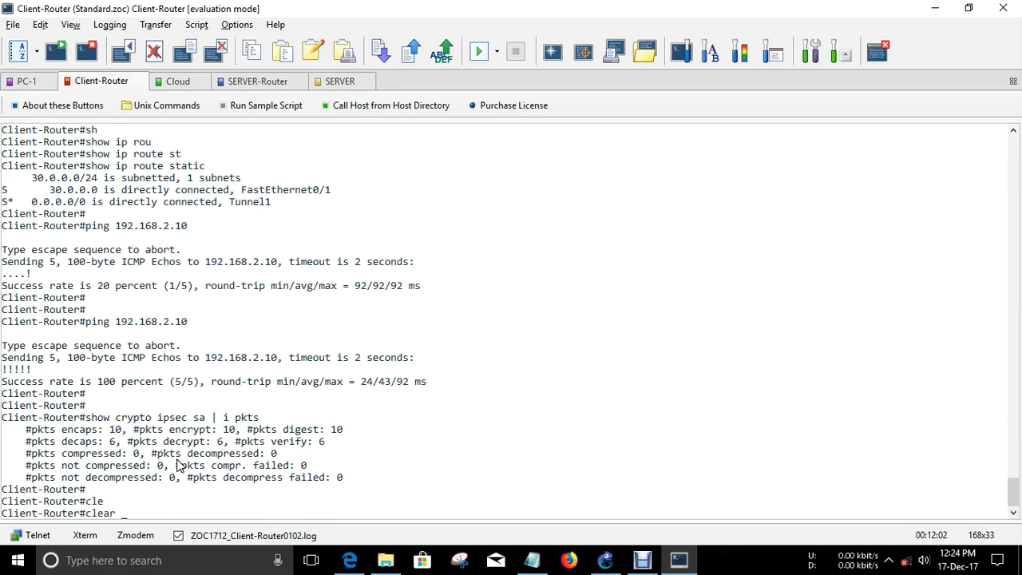
{"action": "type", "text": "cry"}
{"action": "key", "text": "Tab"}
{"action": "type", "text": "ips"}
{"action": "key", "text": "Tab"}
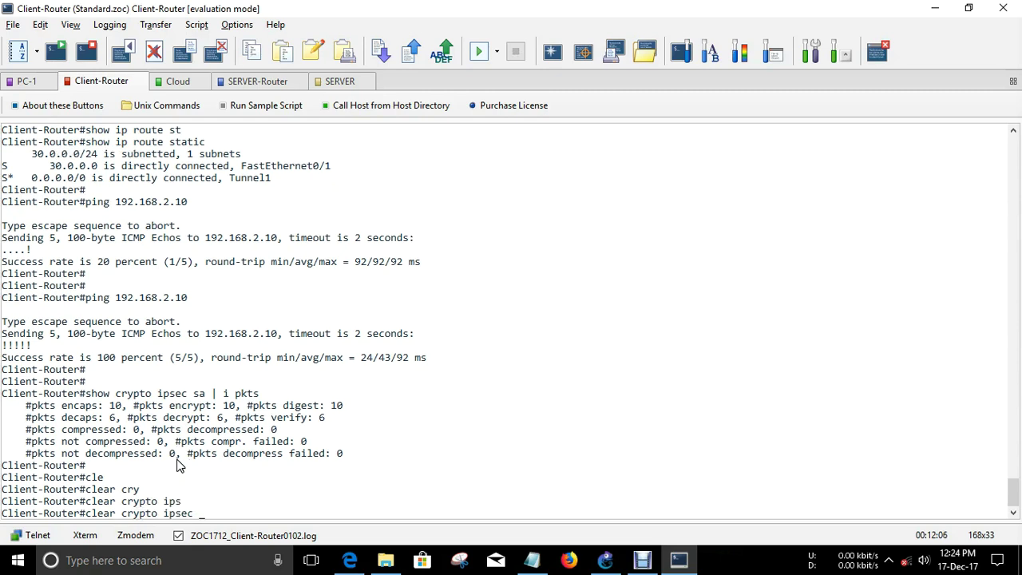
{"action": "key", "text": "BackSpace"}
{"action": "key", "text": "BackSpace"}
{"action": "key", "text": "BackSpace"}
{"action": "key", "text": "BackSpace"}
{"action": "key", "text": "BackSpace"}
{"action": "key", "text": "BackSpace"}
{"action": "type", "text": "cou"}
{"action": "key", "text": "Tab"}
{"action": "key", "text": "BackSpace"}
{"action": "key", "text": "BackSpace"}
{"action": "key", "text": "BackSpace"}
{"action": "key", "text": "BackSpace"}
{"action": "key", "text": "BackSpace"}
{"action": "key", "text": "BackSpace"}
{"action": "key", "text": "BackSpace"}
{"action": "key", "text": "BackSpace"}
{"action": "key", "text": "BackSpace"}
{"action": "type", "text": "sa "}
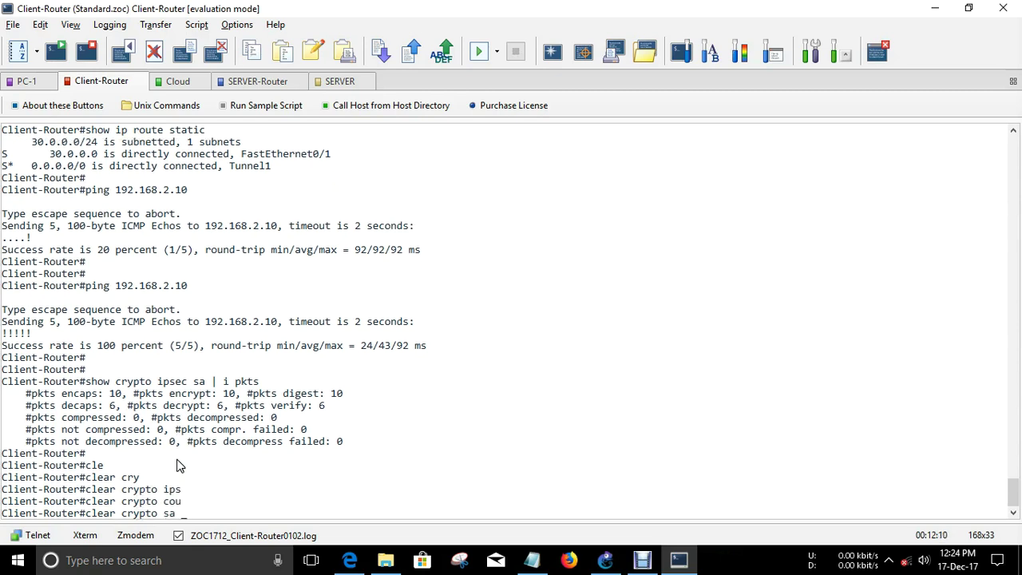
{"action": "type", "text": "cou"}
{"action": "key", "text": "Tab"}
{"action": "key", "text": "Return"}
{"action": "key", "text": "Return"}
{"action": "key", "text": "Return"}
{"action": "key", "text": "Return"}
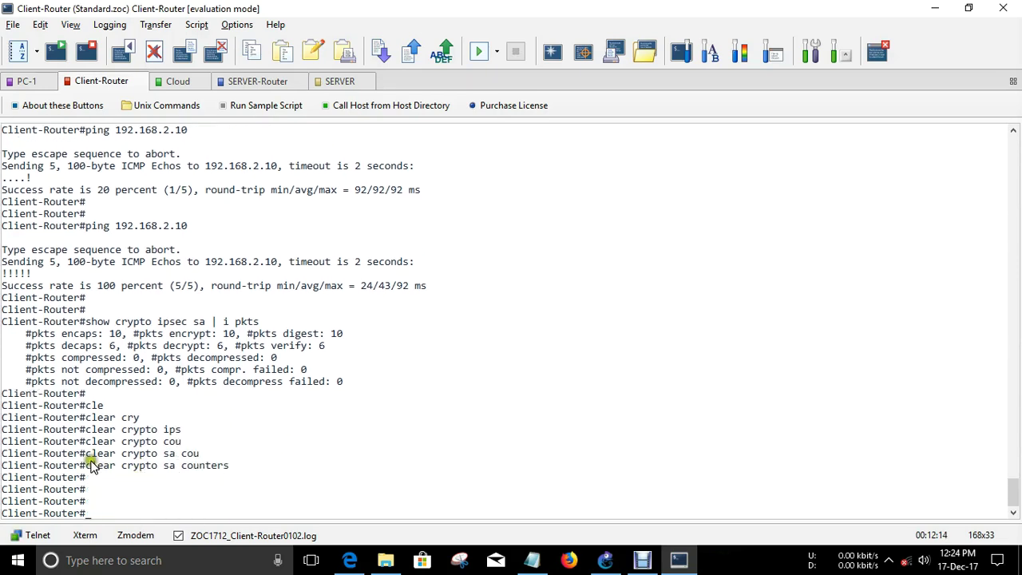
- Clear the crypto SA counters on SERVER-Router by pasting the same command
{"action": "left_click_drag", "start_coordinate": [85, 463], "coordinate": [264, 478]}
{"action": "key", "text": "ctrl+c"}
{"action": "left_click", "coordinate": [257, 81]}
{"action": "right_click", "coordinate": [296, 292]}
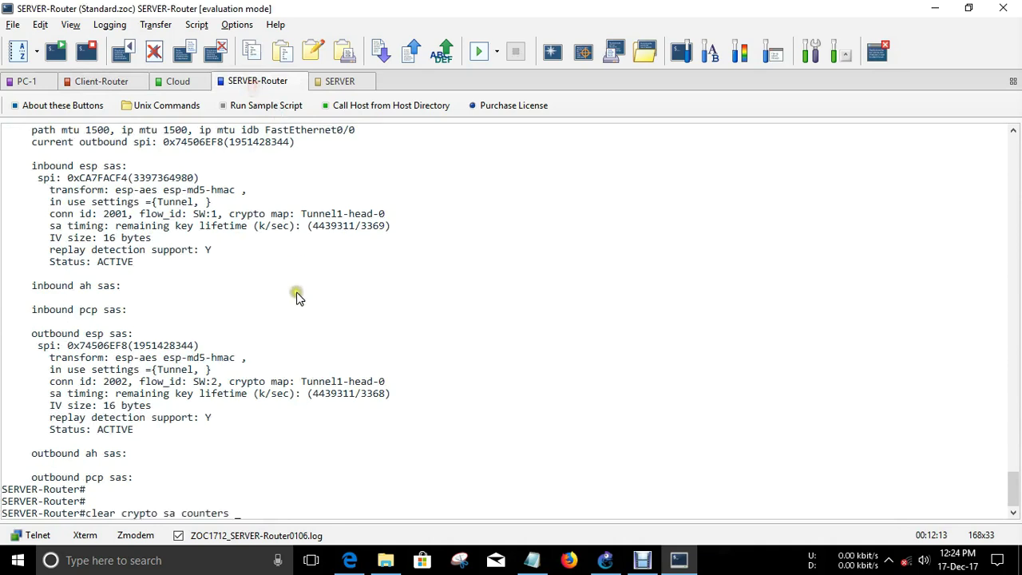
{"action": "key", "text": "Return"}
{"action": "key", "text": "Return"}
- Back on Client-Router, rerun the ping to 192.168.2.10
{"action": "left_click", "coordinate": [90, 83]}
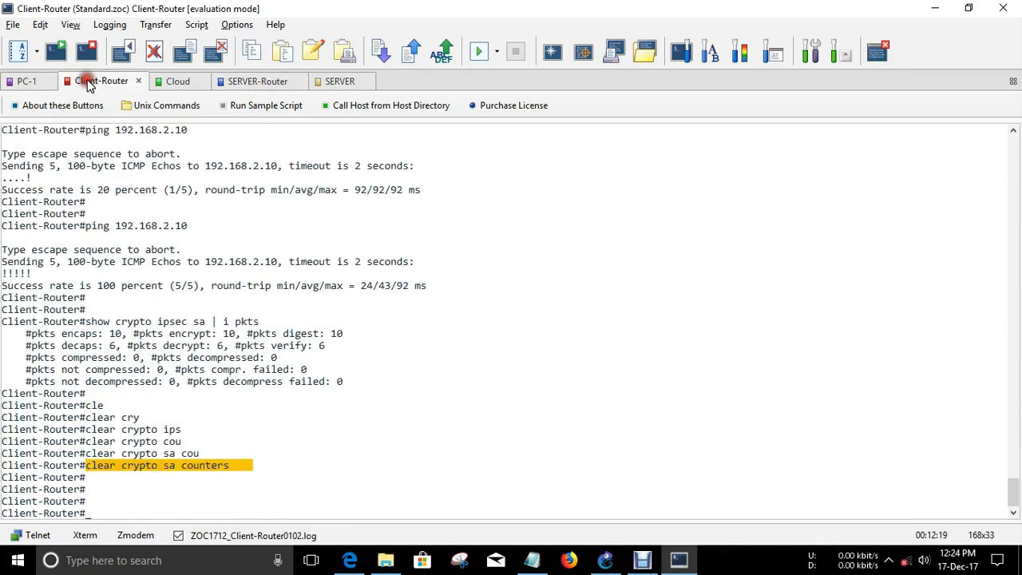
{"action": "key", "text": "Return"}
{"action": "key", "text": "Return"}
{"action": "key", "text": "shift+Insert"}
{"action": "key", "text": "Up"}
{"action": "key", "text": "Up"}
{"action": "key", "text": "Up"}
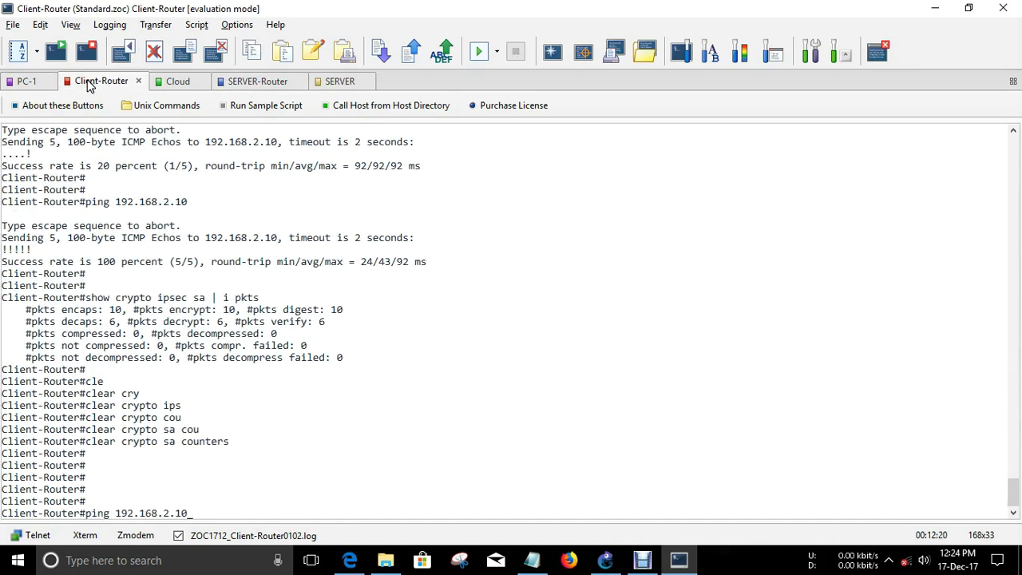
{"action": "key", "text": "Return"}
{"action": "key", "text": "Return"}
- Display Client-Router's IPsec packet counters, now 5 encaps and 5 decaps, then move to SERVER-Router
{"action": "key", "text": "shift+Insert"}
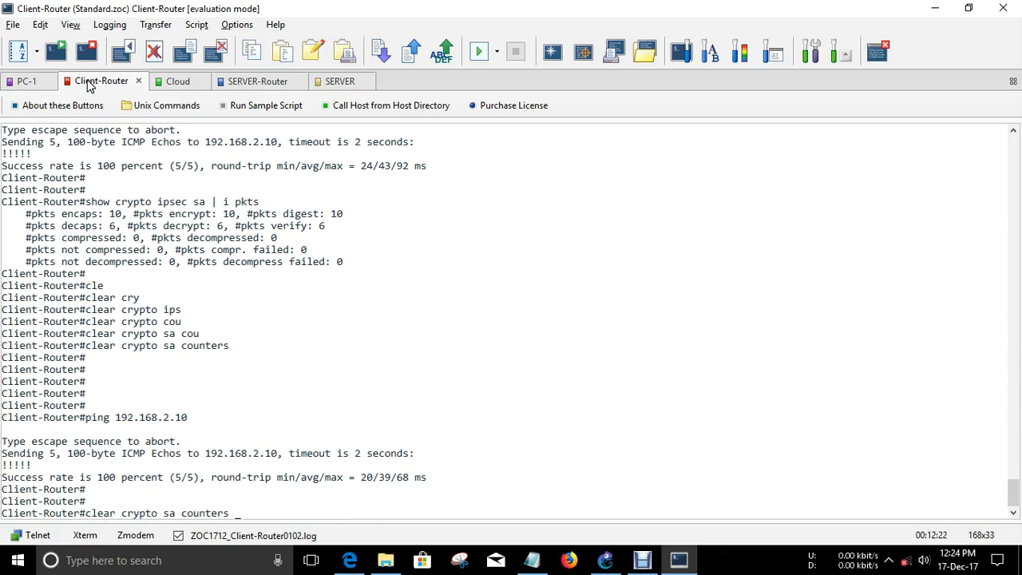
{"action": "key", "text": "Up"}
{"action": "key", "text": "Up"}
{"action": "key", "text": "Up"}
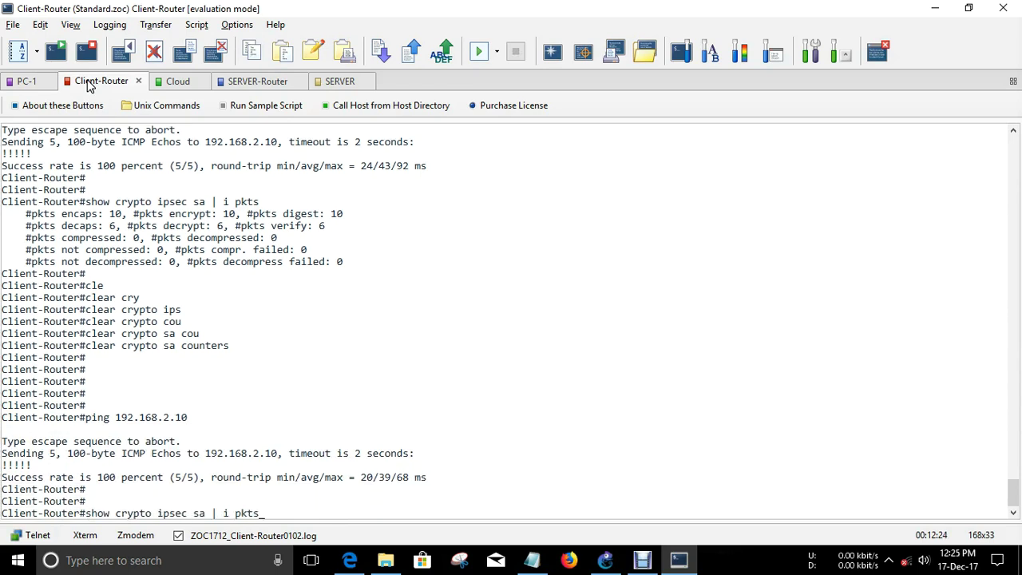
{"action": "key", "text": "Return"}
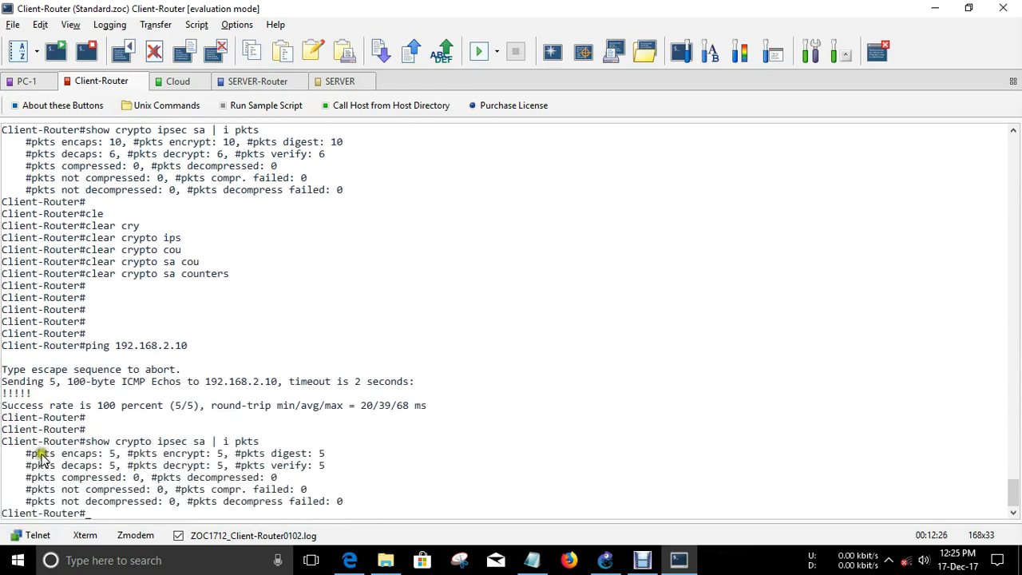
{"action": "left_click_drag", "start_coordinate": [27, 452], "coordinate": [376, 471]}
{"action": "left_click", "coordinate": [330, 487]}
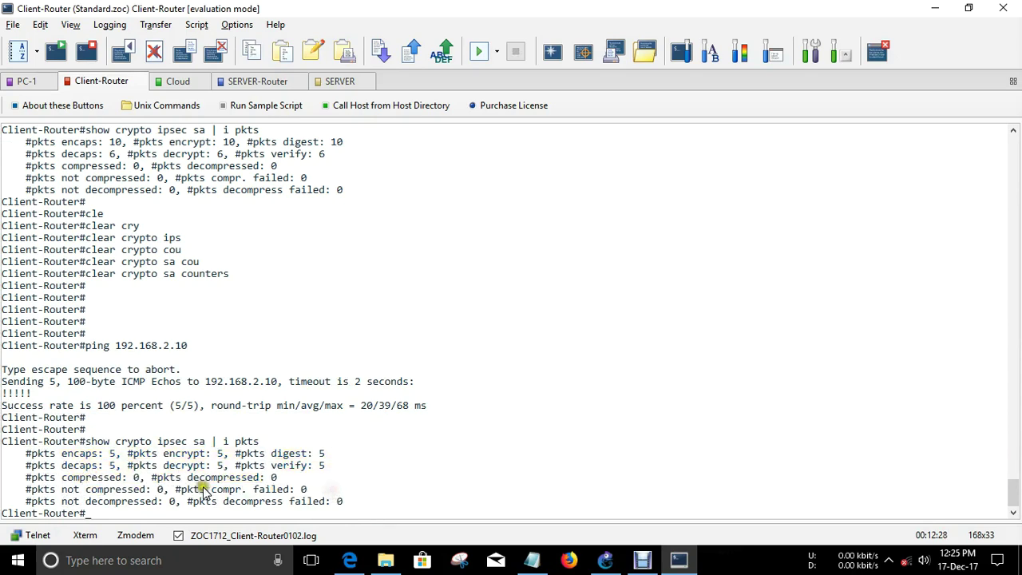
{"action": "key", "text": "Return"}
{"action": "key", "text": "Return"}
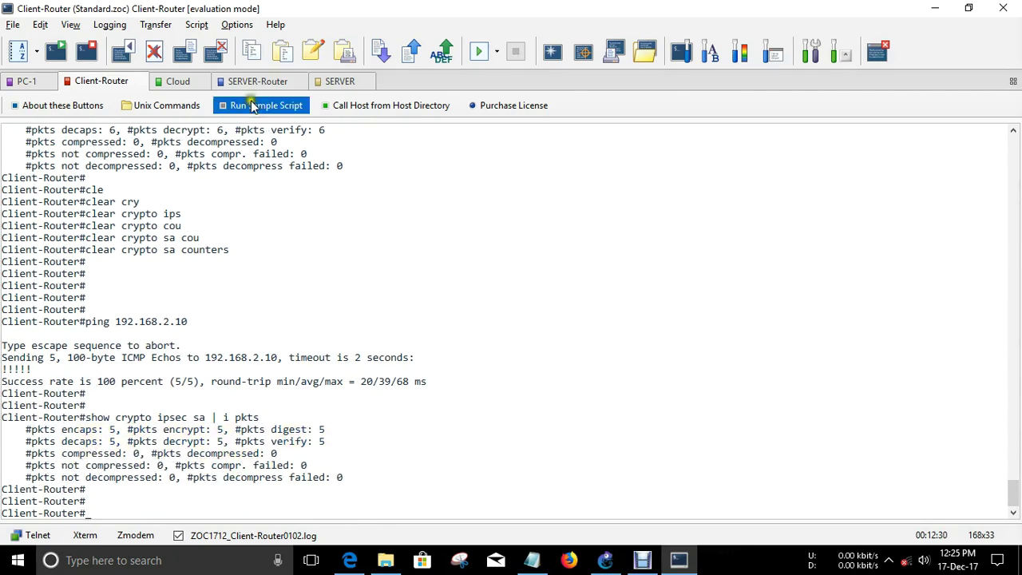
{"action": "left_click", "coordinate": [241, 79]}
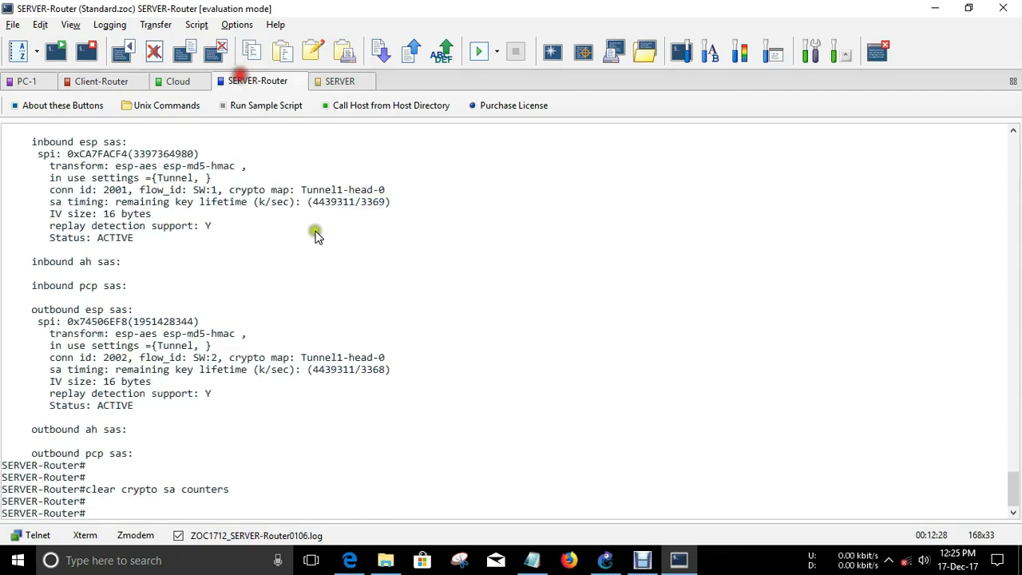
- Ping 192.168.2.10 from the PC-1 session
{"action": "left_click", "coordinate": [11, 82]}
{"action": "key", "text": "Return"}
{"action": "type", "text": "ping "}
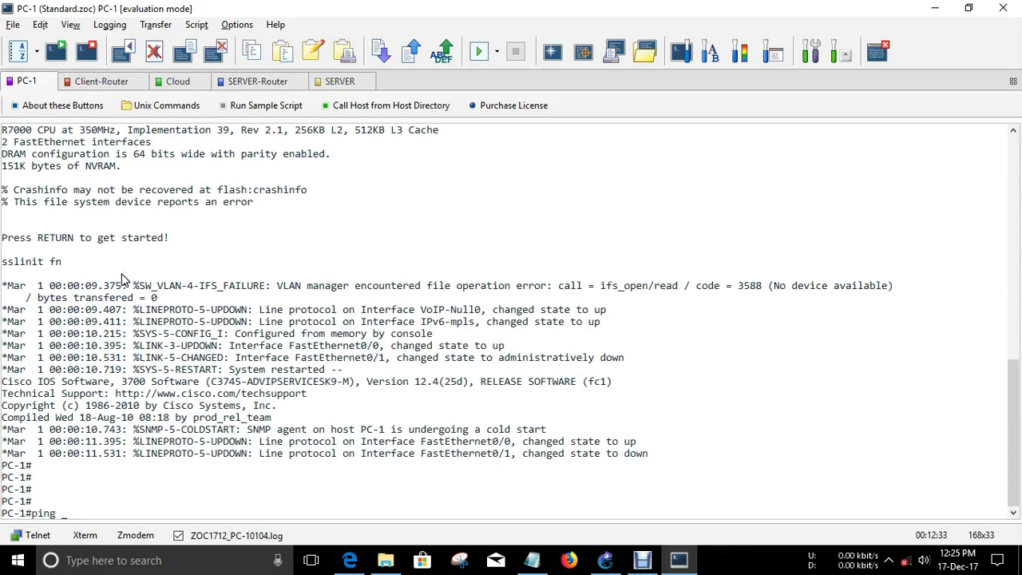
{"action": "type", "text": "192.168.2.10"}
{"action": "key", "text": "Return"}
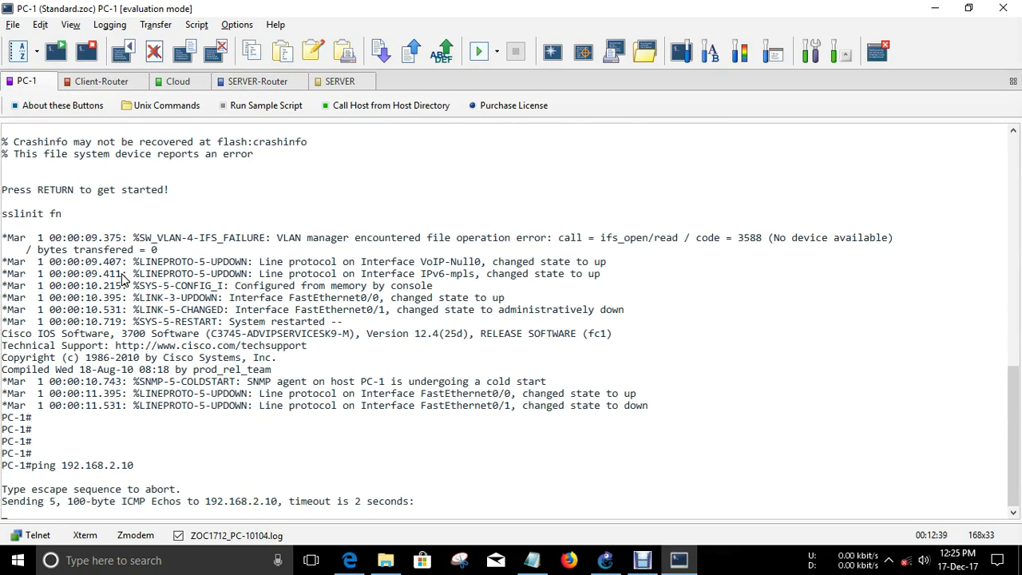
- Repeat the ping to 192.168.2.10, reaching 4/5 success, and return to Client-Router
{"action": "key", "text": "Return"}
{"action": "key", "text": "Return"}
{"action": "key", "text": "Up"}
{"action": "key", "text": "Return"}
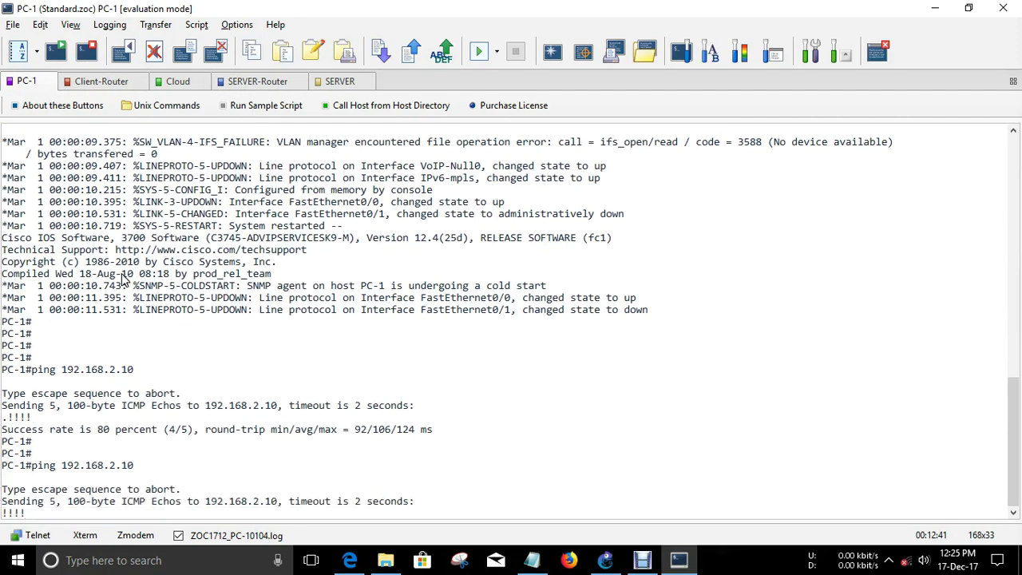
{"action": "key", "text": "Return"}
{"action": "key", "text": "Return"}
{"action": "key", "text": "Return"}
{"action": "key", "text": "ctrl+Tab"}
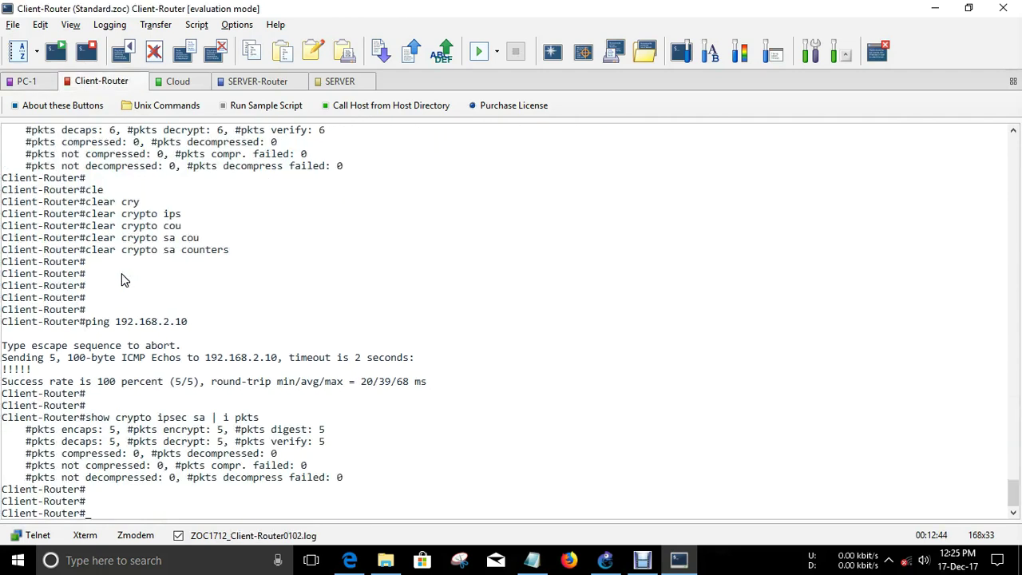
- Clear Client-Router's IPsec SA counters and ping 192.168.2.10 from PC-1
{"action": "key", "text": "Return"}
{"action": "key", "text": "Return"}
{"action": "key", "text": "Up"}
{"action": "key", "text": "Up"}
{"action": "key", "text": "Return"}
{"action": "key", "text": "Return"}
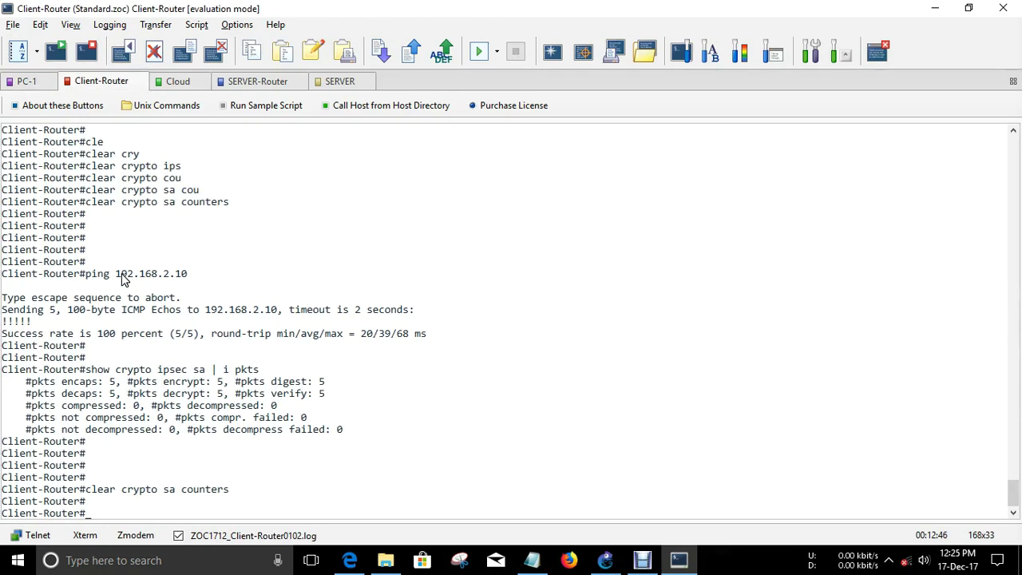
{"action": "key", "text": "Up"}
{"action": "key", "text": "ctrl+Tab"}
{"action": "key", "text": "Return"}
{"action": "key", "text": "Return"}
{"action": "key", "text": "Return"}
{"action": "key", "text": "Up"}
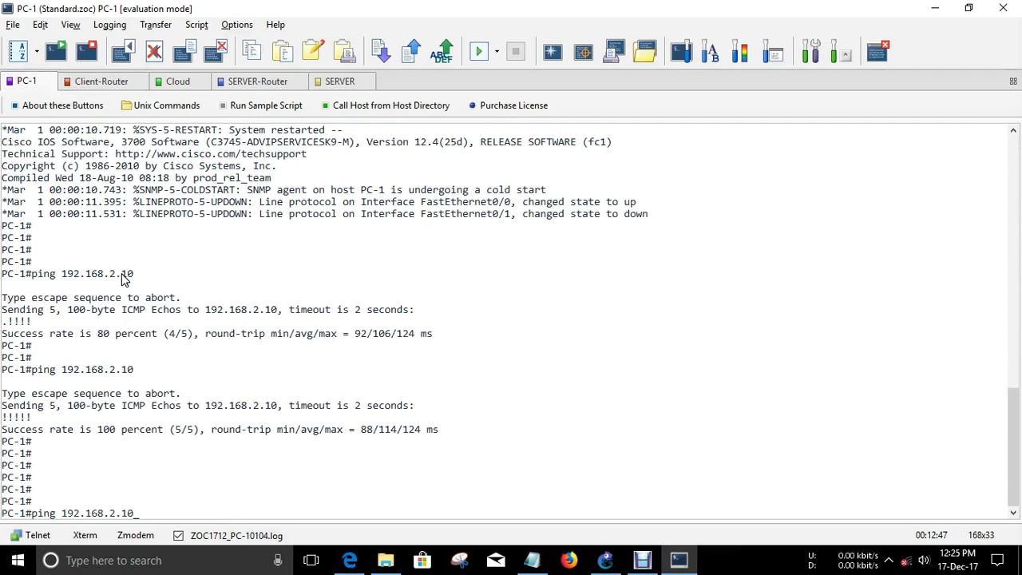
{"action": "key", "text": "Return"}
- Clear the counters again on Client-Router and show the zeroed IPsec packet counters
{"action": "key", "text": "ctrl+Tab"}
{"action": "key", "text": "Return"}
{"action": "key", "text": "Return"}
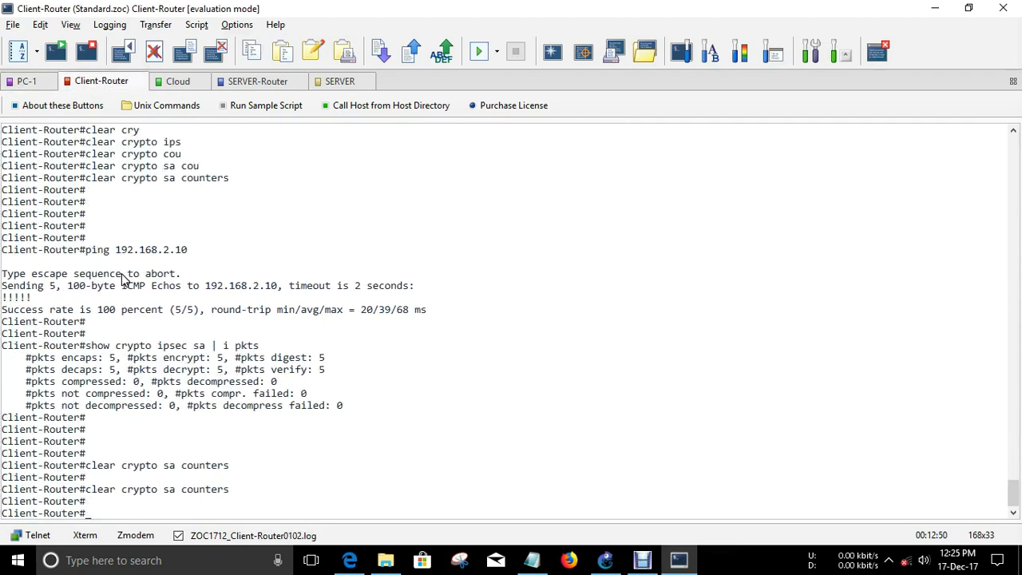
{"action": "key", "text": "Up"}
{"action": "key", "text": "Up"}
{"action": "key", "text": "Return"}
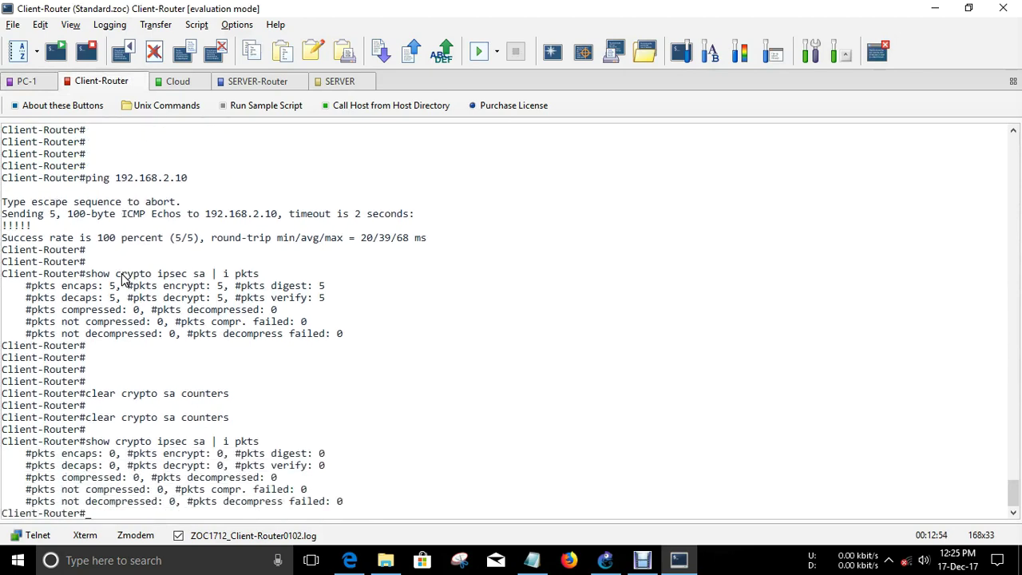
- Ping 192.168.2.10 from PC-1 and highlight Client-Router's encaps/decaps counters now at 5
{"action": "key", "text": "ctrl+Tab"}
{"action": "key", "text": "Return"}
{"action": "key", "text": "Return"}
{"action": "key", "text": "Up"}
{"action": "key", "text": "Return"}
{"action": "key", "text": "ctrl+Tab"}
{"action": "key", "text": "Return"}
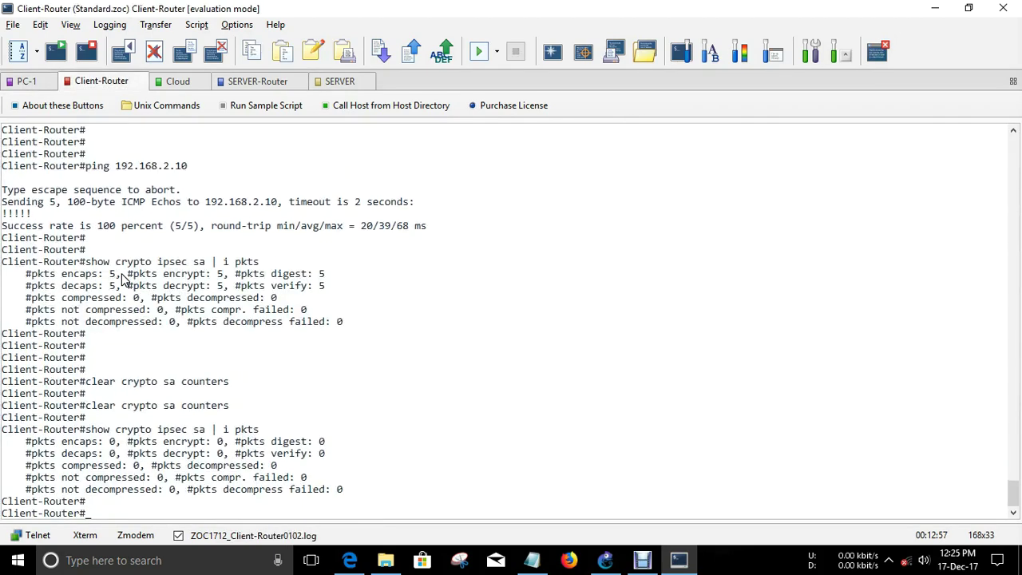
{"action": "key", "text": "Return"}
{"action": "key", "text": "Up"}
{"action": "key", "text": "Return"}
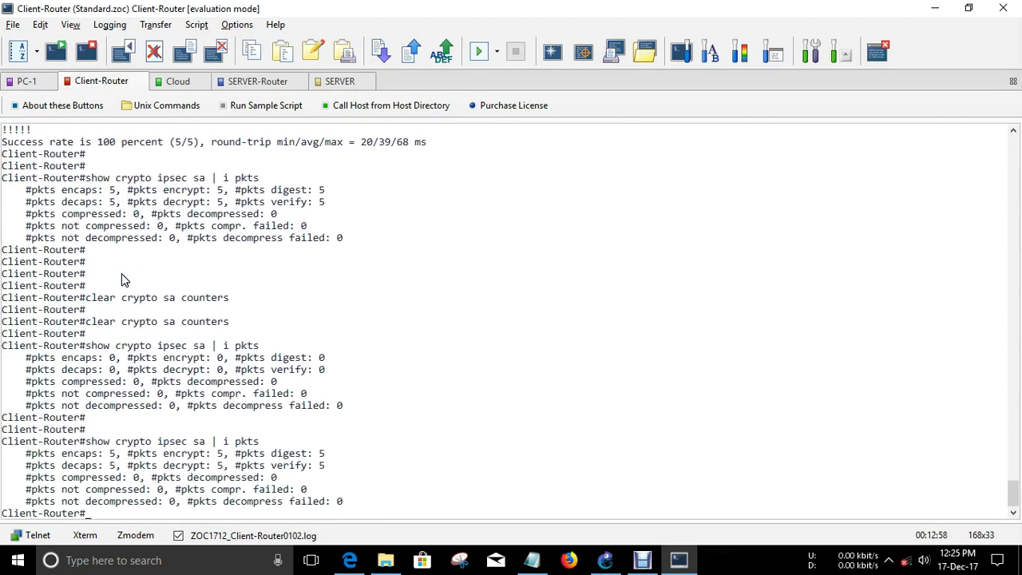
{"action": "left_click_drag", "start_coordinate": [22, 457], "coordinate": [360, 463]}
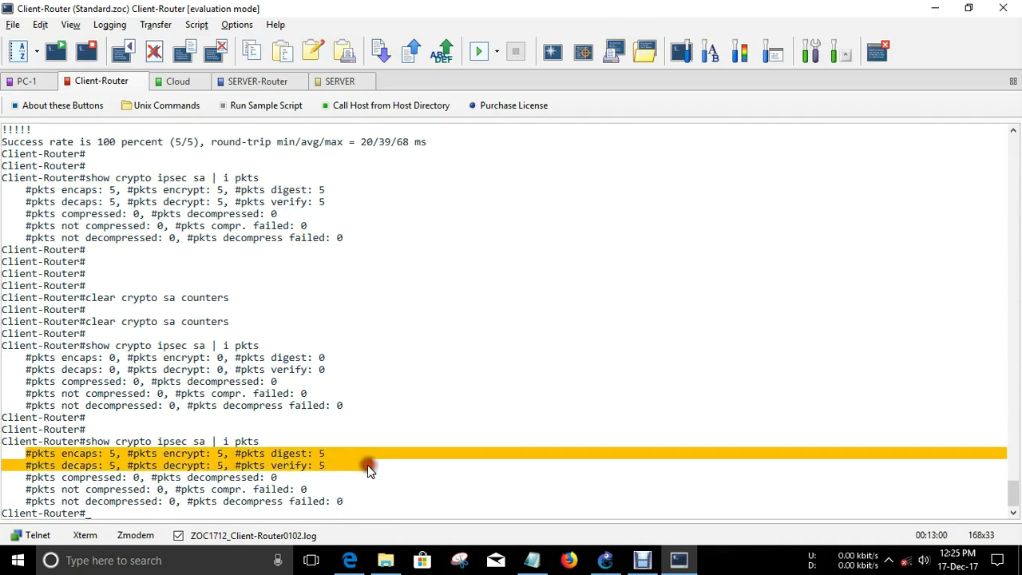
- Send a 10-packet ping ('repeat 10') to 192.168.2.10 from PC-1
{"action": "left_click", "coordinate": [11, 78]}
{"action": "key", "text": "Up"}
{"action": "type", "text": "re"}
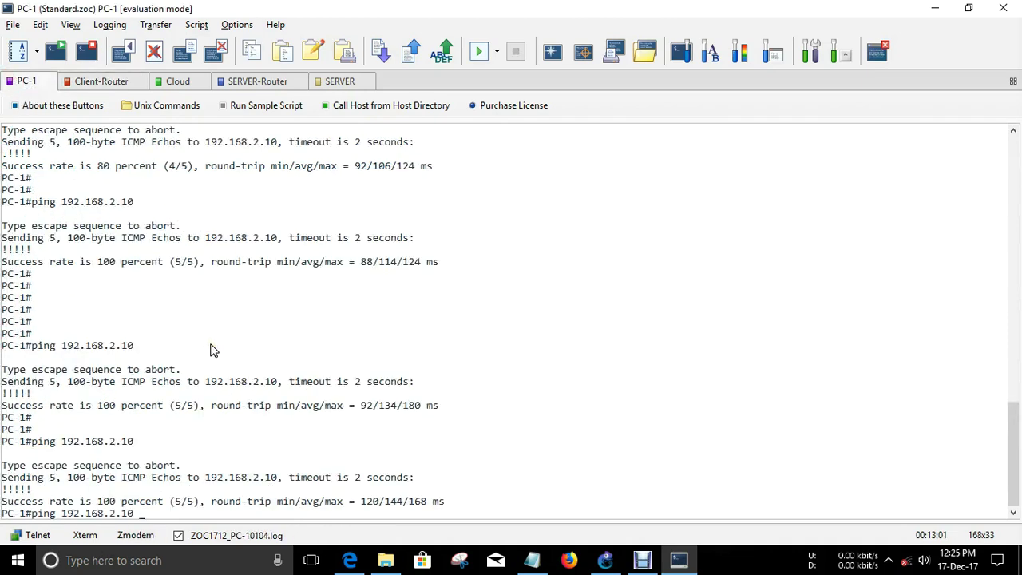
{"action": "key", "text": "Tab"}
{"action": "type", "text": "10"}
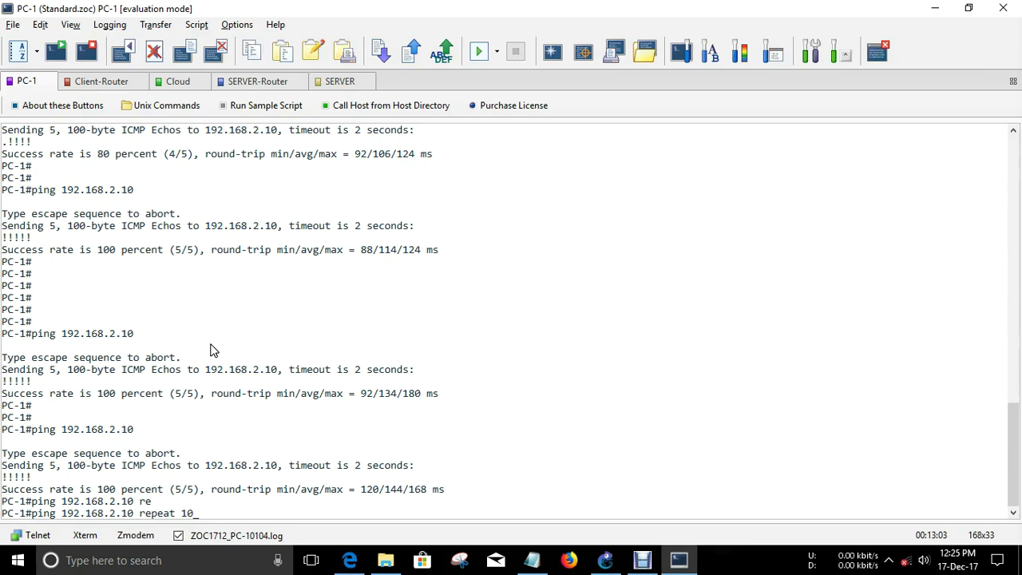
{"action": "key", "text": "Return"}
- Show Client-Router's counters at 15 encaps and 15 decaps, then switch to SERVER-Router
{"action": "key", "text": "ctrl+Tab"}
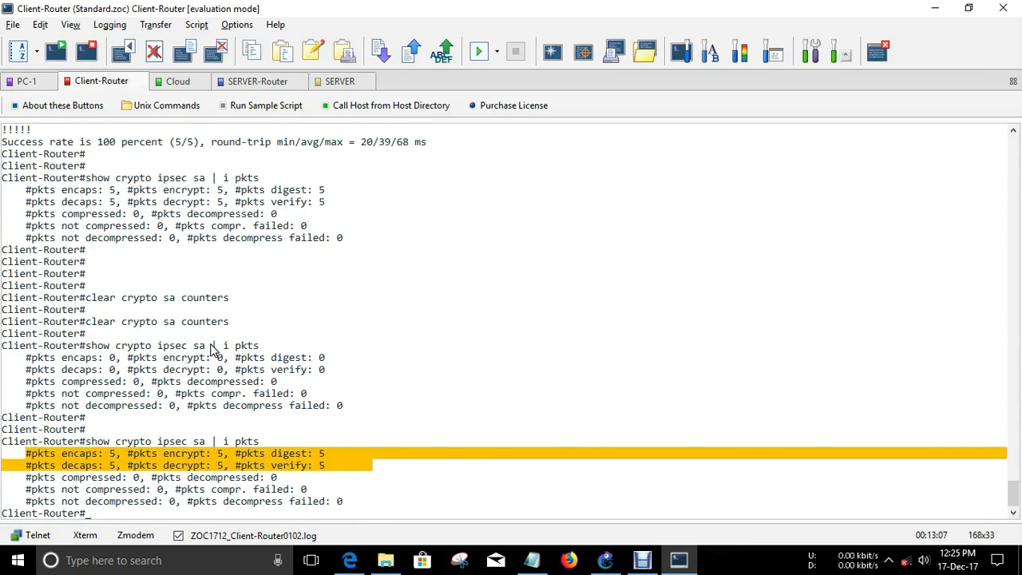
{"action": "key", "text": "Up"}
{"action": "key", "text": "Return"}
{"action": "key", "text": "Return"}
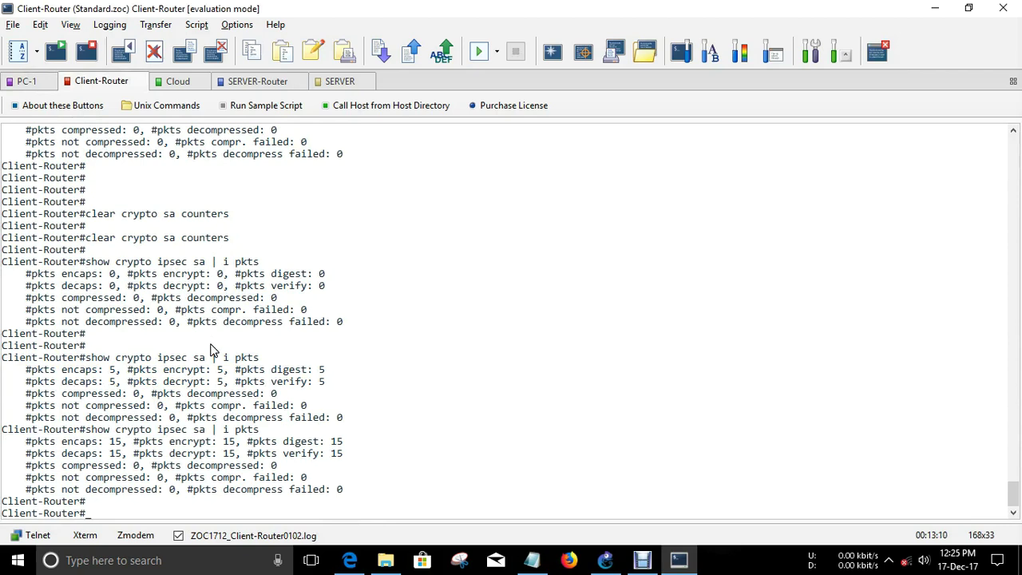
{"action": "key", "text": "Return"}
{"action": "key", "text": "Return"}
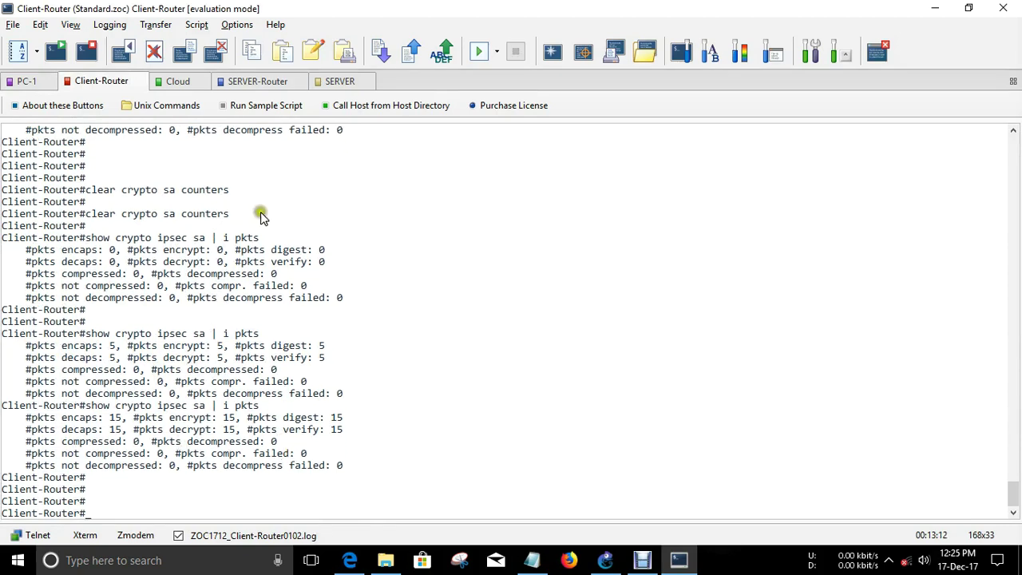
{"action": "left_click", "coordinate": [258, 89]}
{"action": "key", "text": "Return"}
{"action": "key", "text": "Return"}
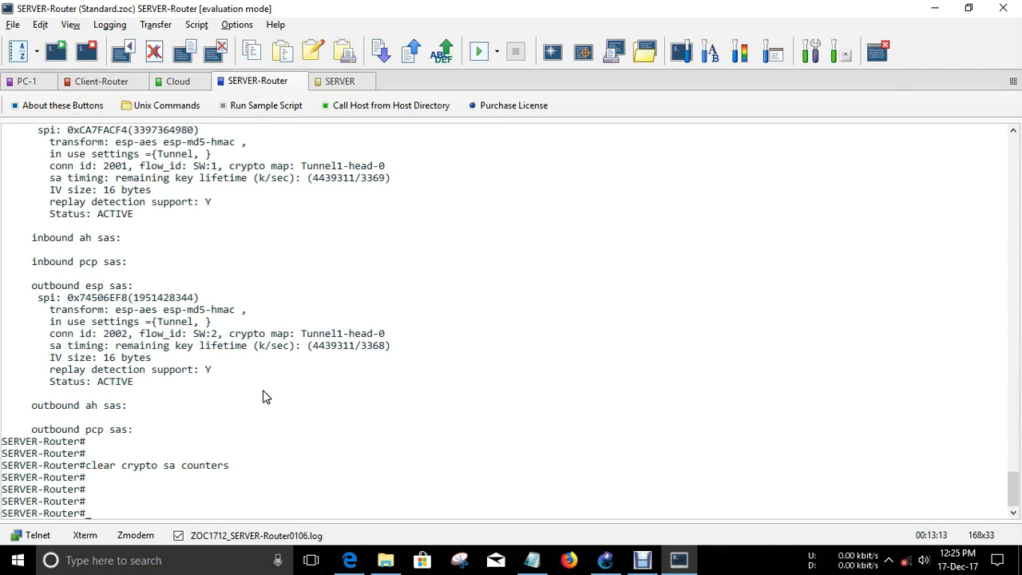
- Enter global configuration on SERVER-Router and type 'interface loopback 1' without submitting it
{"action": "type", "text": "conf t"}
{"action": "key", "text": "Return"}
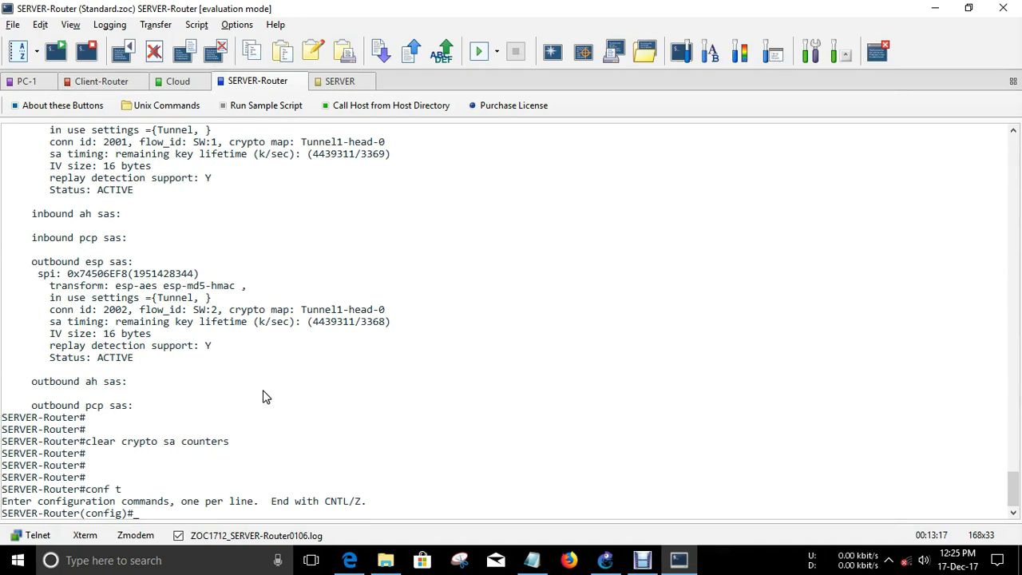
{"action": "type", "text": "int"}
{"action": "key", "text": "Tab"}
{"action": "type", "text": "lo"}
{"action": "key", "text": "Tab"}
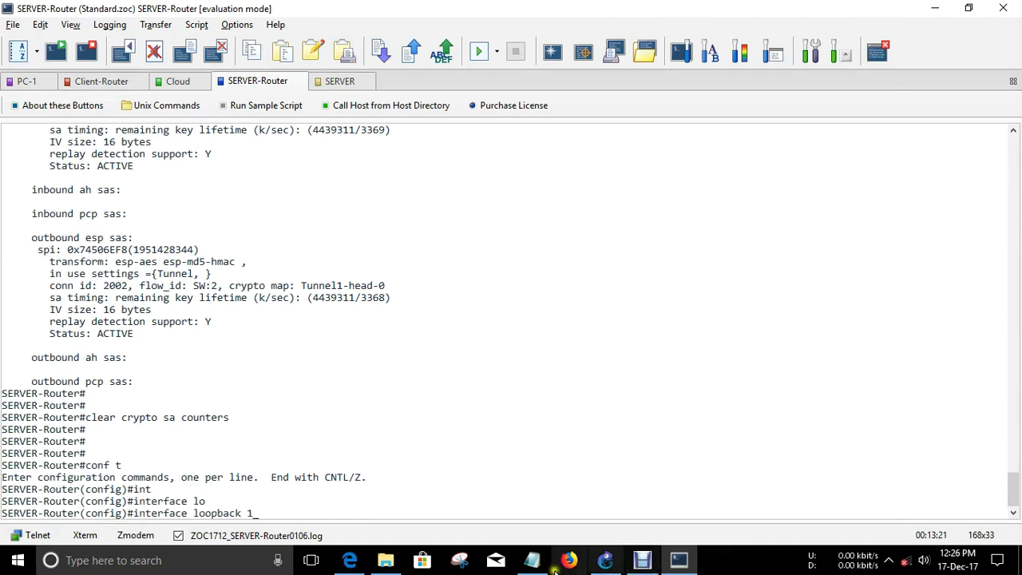
{"action": "left_click", "coordinate": [532, 560]}
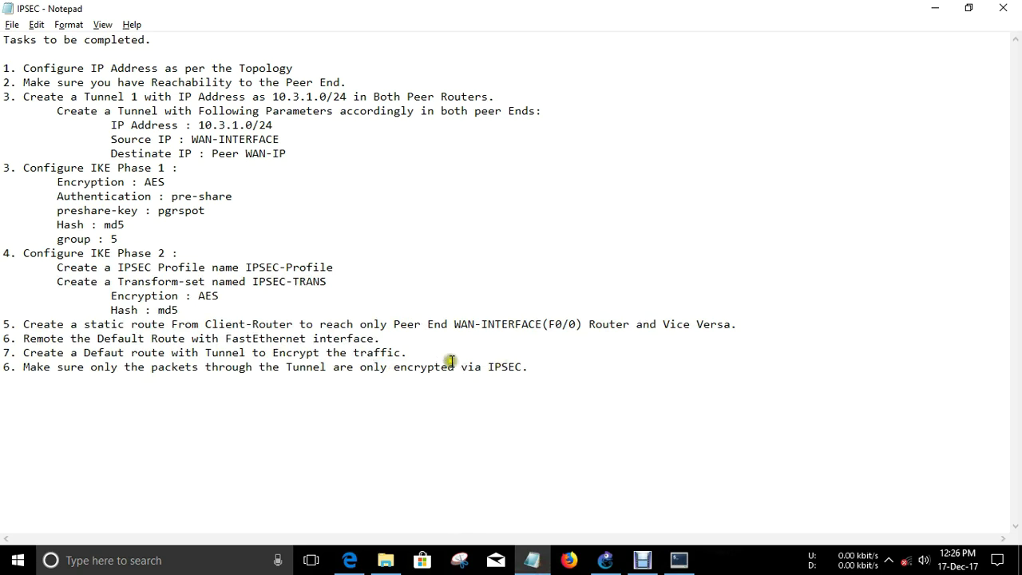
- Add task 9: create a Server Router loopback and confirm its traffic is encrypted via IPSEC
{"action": "left_click", "coordinate": [566, 373]}
{"action": "key", "text": "Return"}
{"action": "key", "text": "Delete"}
{"action": "type", "text": "8"}
{"action": "type", "text": "9"}
{"action": "type", "text": ". Create a Lo"}
{"action": "type", "text": "op"}
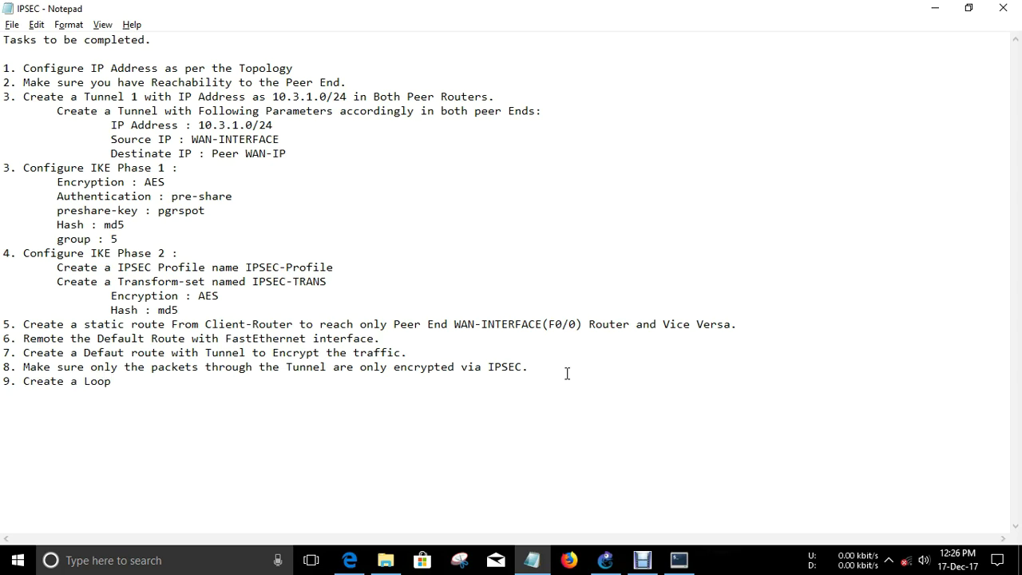
{"action": "type", "text": "back Interface in "}
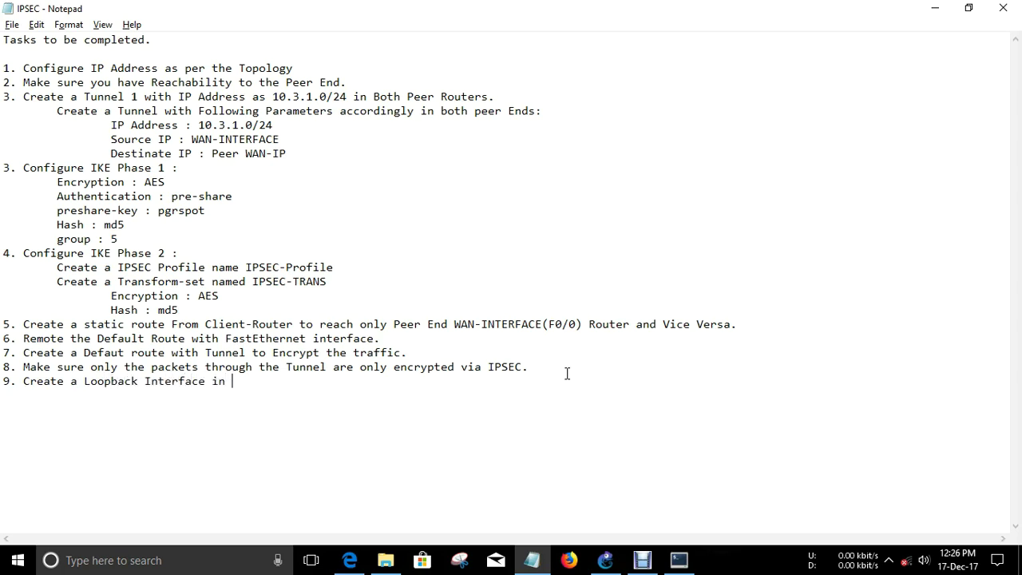
{"action": "type", "text": "Server Router and Confi"}
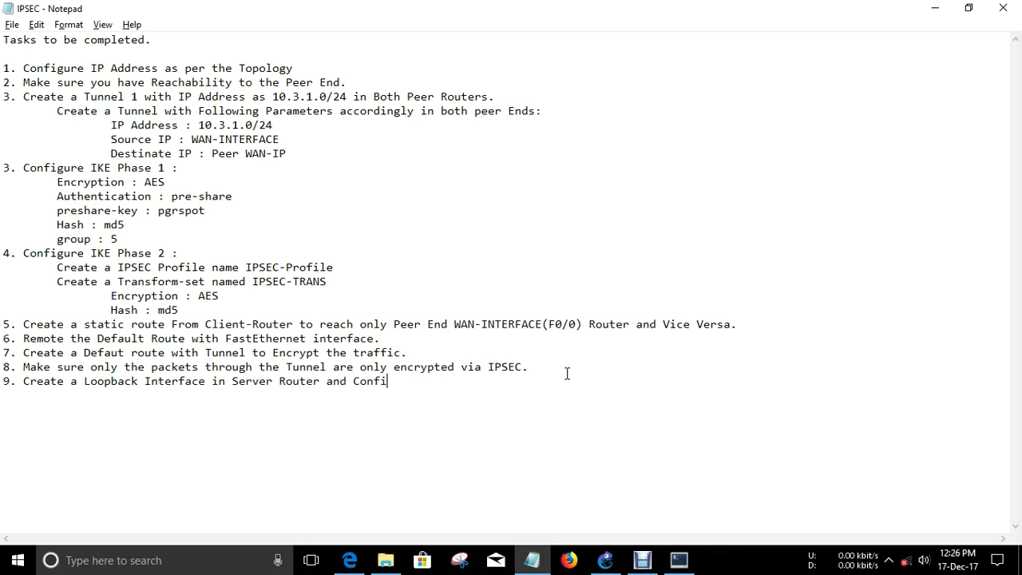
{"action": "type", "text": "rm that the Traff"}
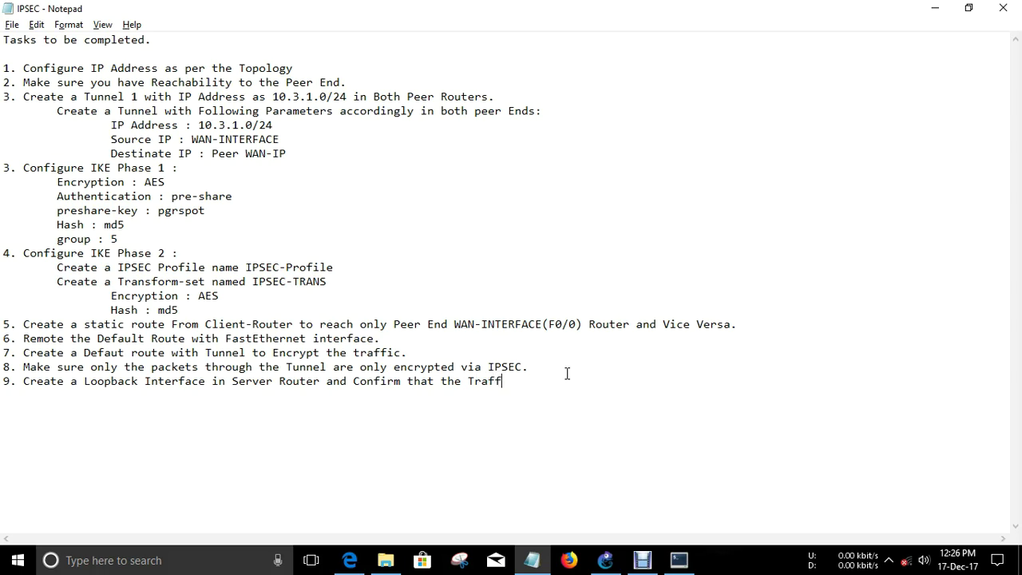
{"action": "type", "text": "ic to the interface is "}
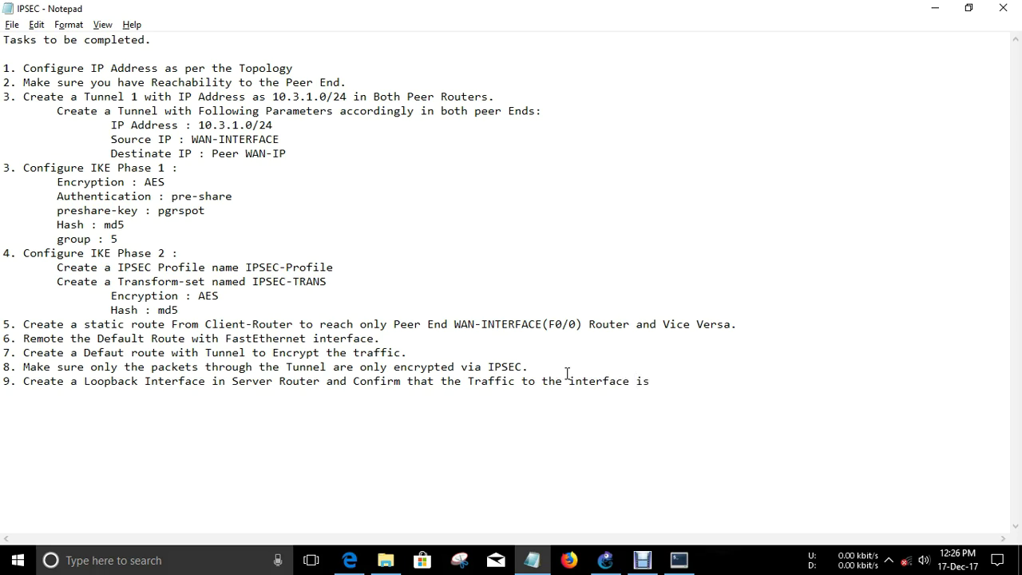
{"action": "type", "text": "Encrypted via IPSEC"}
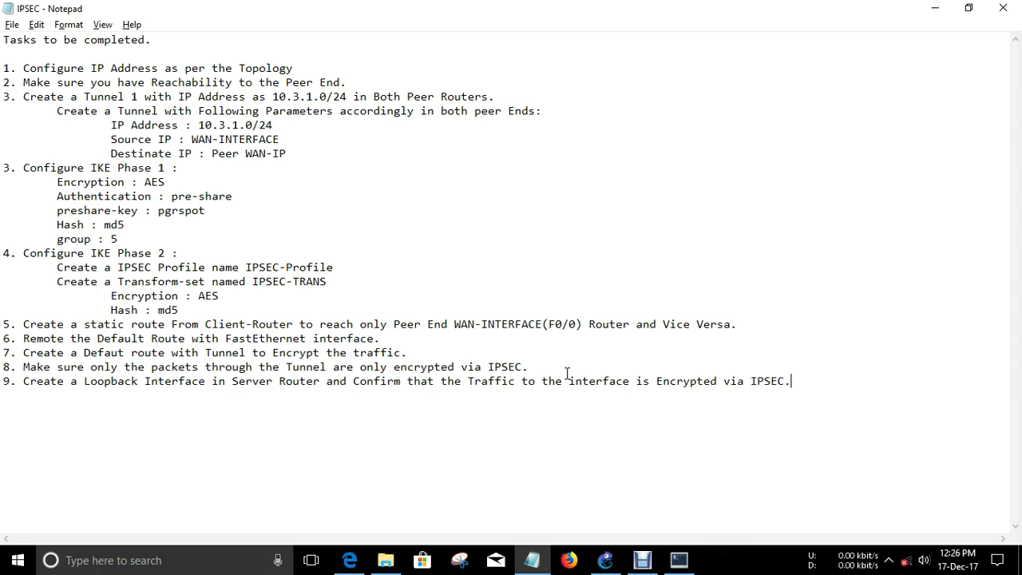
{"action": "type", "text": "."}
- Create Loopback0 on SERVER-Router with IP 3.3.3.3 255.255.255.255 and exit configuration mode
{"action": "left_click", "coordinate": [679, 560]}
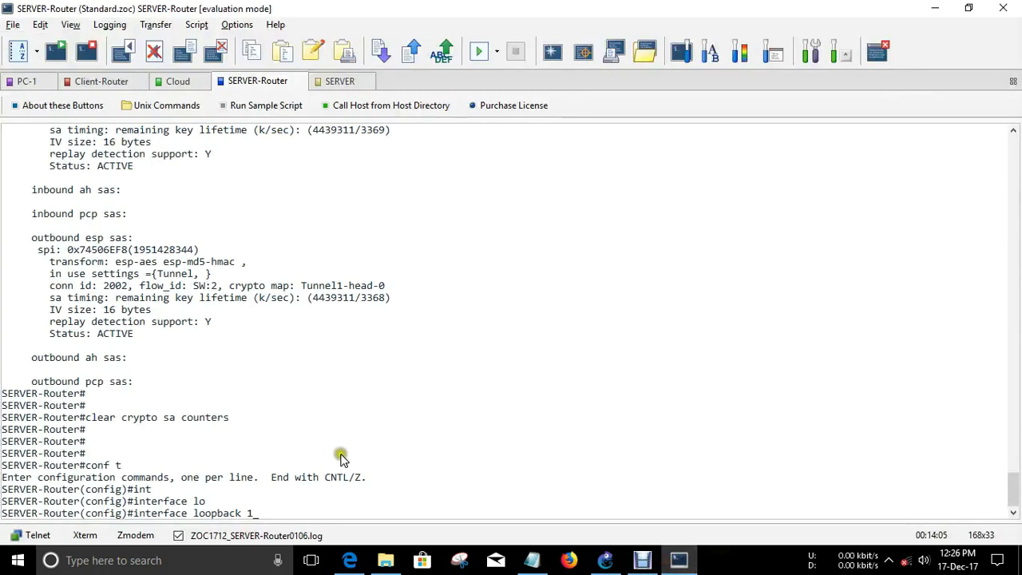
{"action": "key", "text": "BackSpace"}
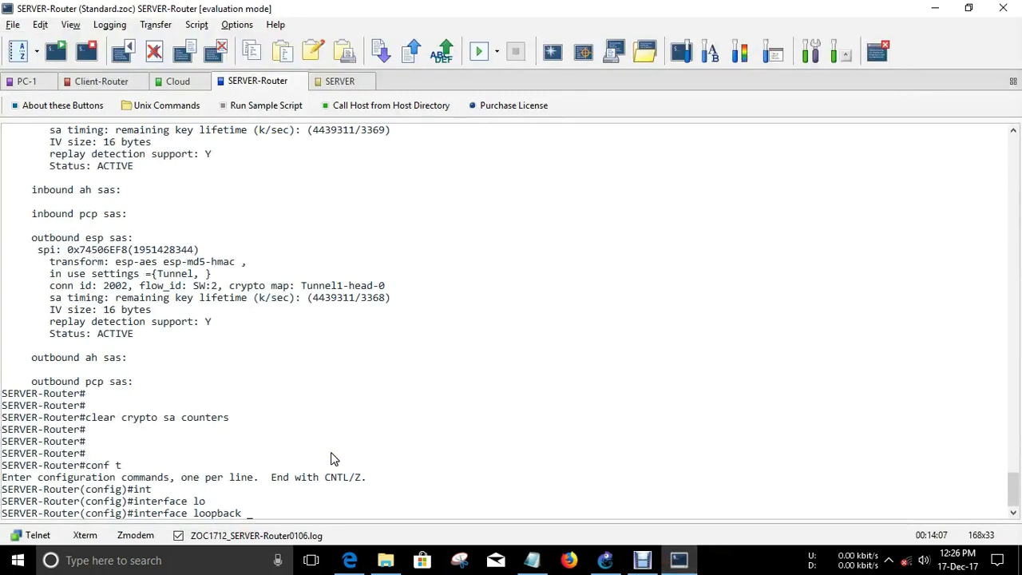
{"action": "type", "text": "0"}
{"action": "key", "text": "Return"}
{"action": "type", "text": "ip"}
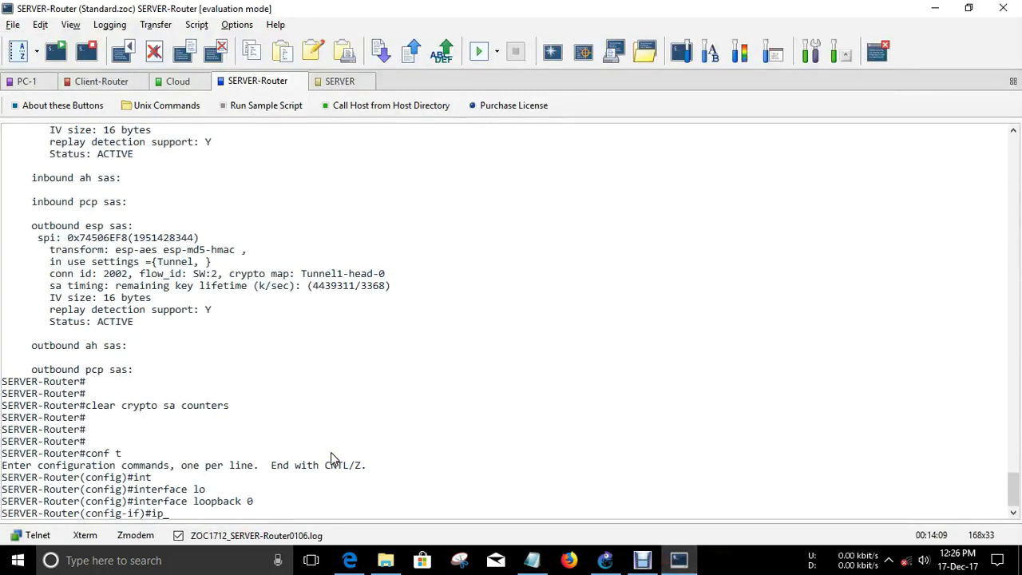
{"action": "type", "text": " address 3.3."}
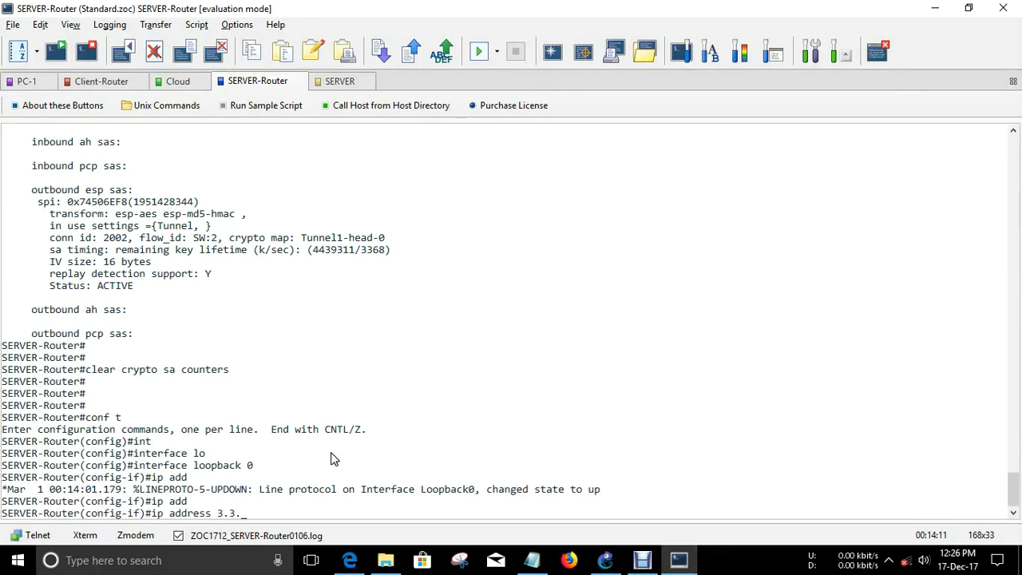
{"action": "type", "text": "3.3 255.255.255.255"}
{"action": "key", "text": "Return"}
{"action": "key", "text": "Return"}
{"action": "key", "text": "Return"}
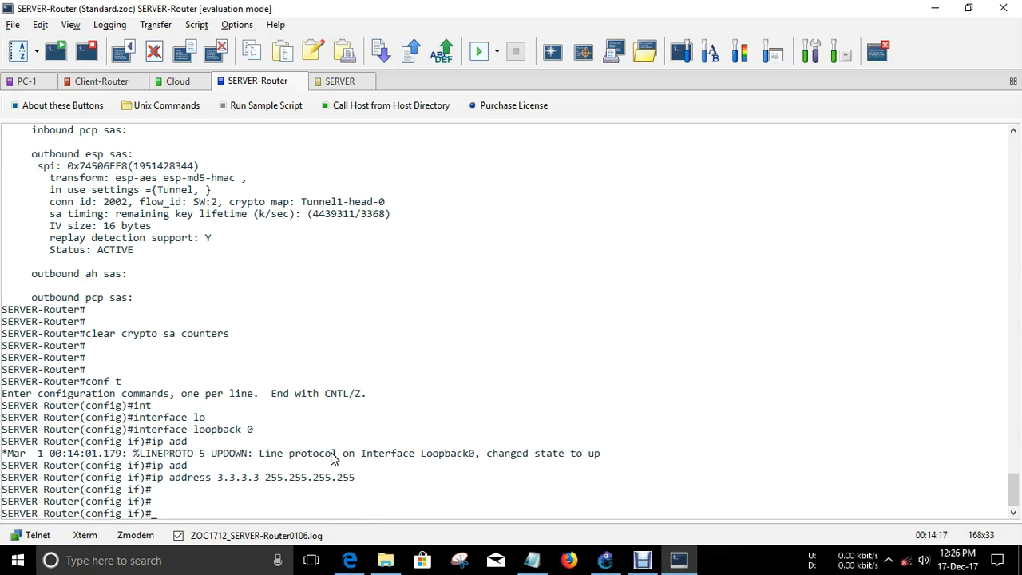
{"action": "key", "text": "ctrl+z"}
{"action": "key", "text": "Return"}
{"action": "key", "text": "ctrl+Tab"}
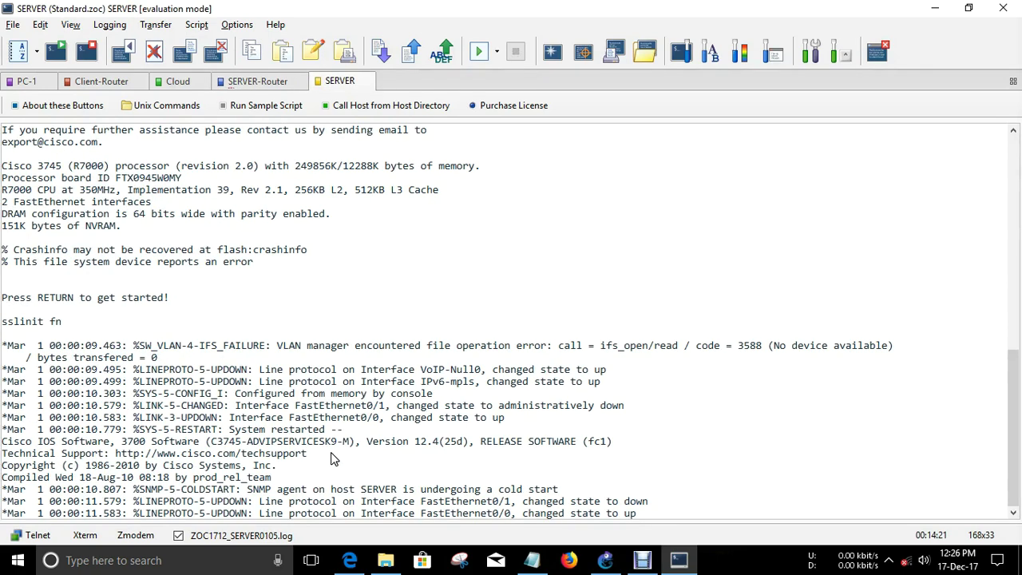
- Show Client-Router's IPsec packet counters, currently at 15 encaps and decaps
{"action": "key", "text": "ctrl+Tab"}
{"action": "key", "text": "ctrl+Tab"}
{"action": "key", "text": "Return"}
{"action": "key", "text": "Return"}
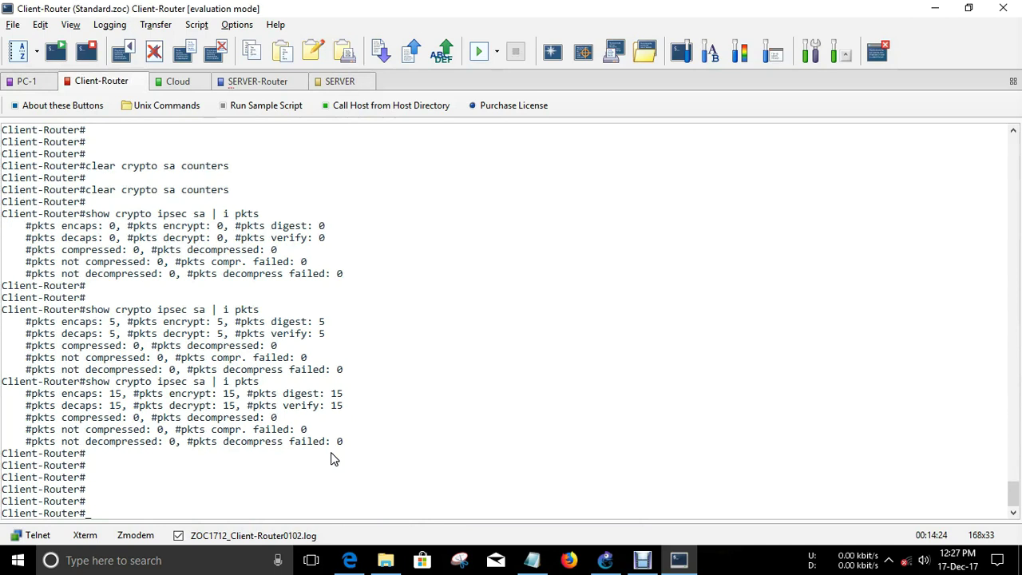
{"action": "key", "text": "Up"}
{"action": "key", "text": "Return"}
{"action": "key", "text": "Return"}
{"action": "key", "text": "Return"}
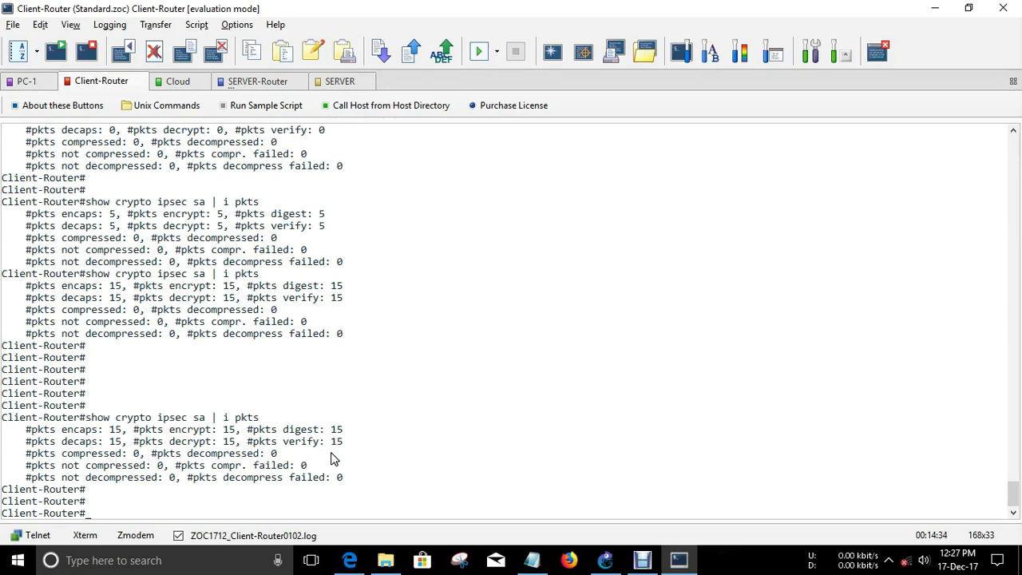
- Ping 3.3.3.3 with 5/5 success and highlight the encaps/decaps counters now at 20
{"action": "type", "text": "ping 3.3.3.3"}
{"action": "key", "text": "Return"}
{"action": "key", "text": "Up"}
{"action": "key", "text": "Up"}
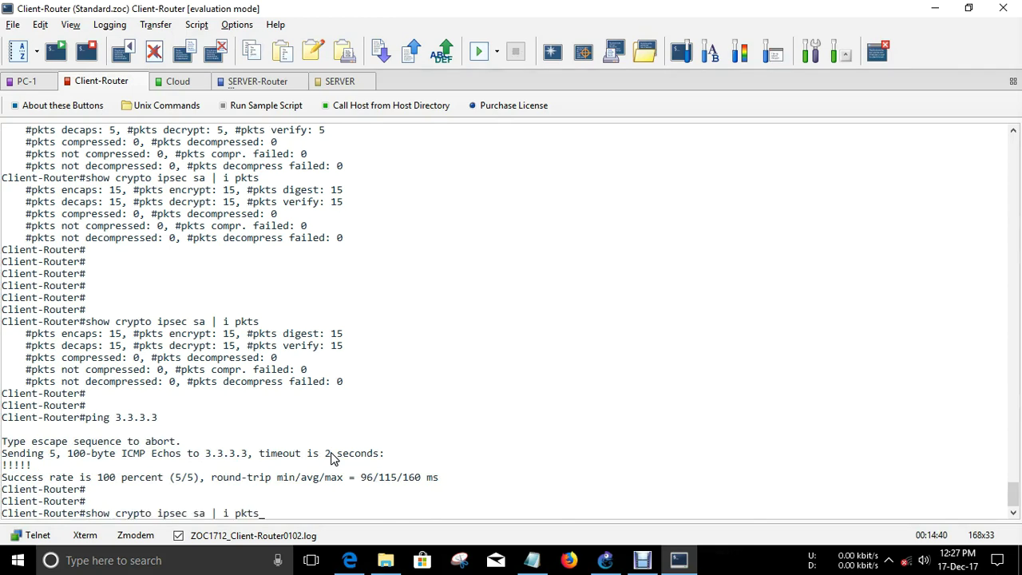
{"action": "key", "text": "Return"}
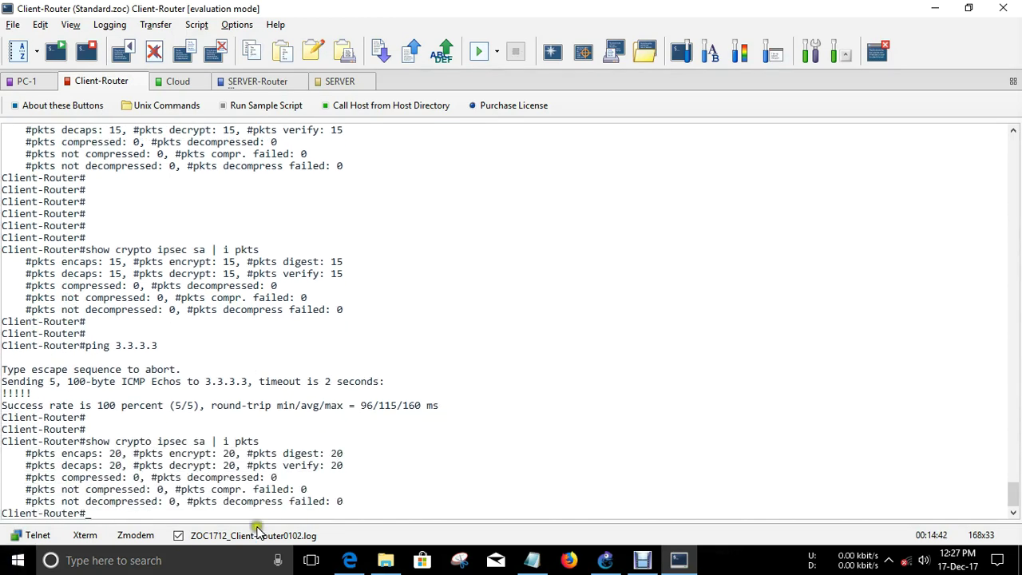
{"action": "left_click_drag", "start_coordinate": [27, 457], "coordinate": [391, 477]}
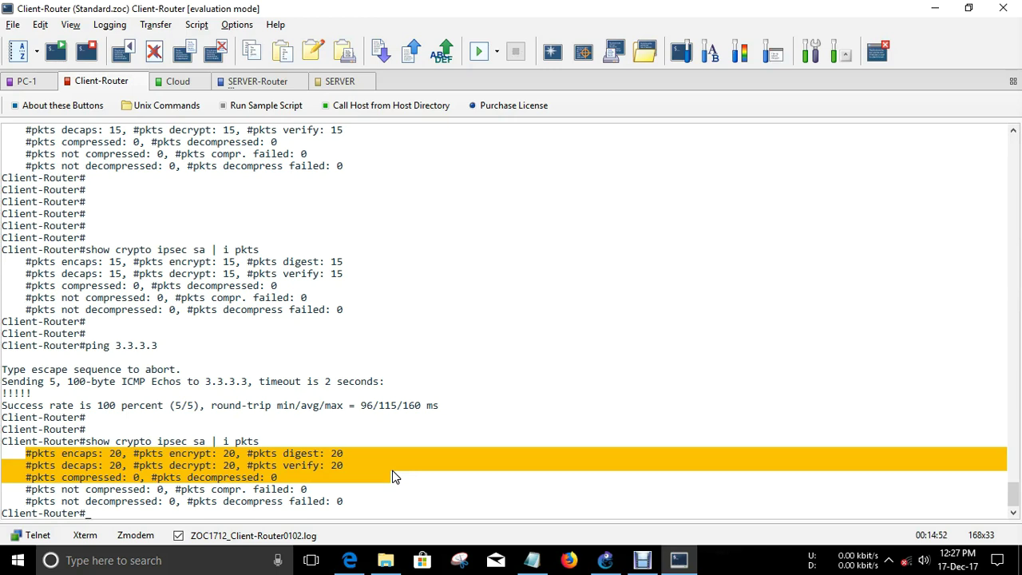
{"action": "key", "text": "Return"}
{"action": "key", "text": "Return"}
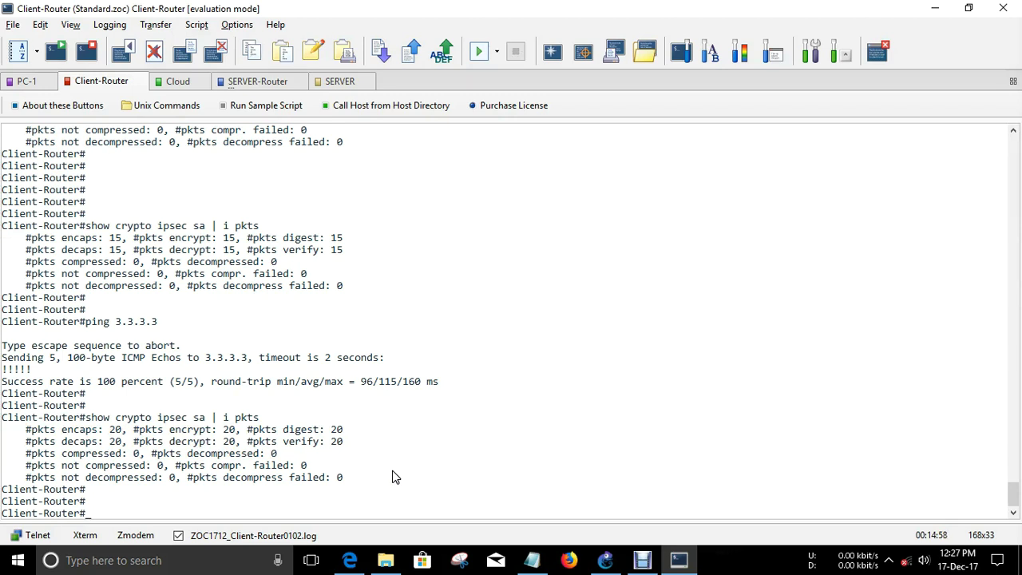
- Display Client-Router's brief interface summary with 'show ip int brief'
{"action": "type", "text": "sh"}
{"action": "key", "text": "Tab"}
{"action": "type", "text": "ip int b"}
{"action": "key", "text": "Tab"}
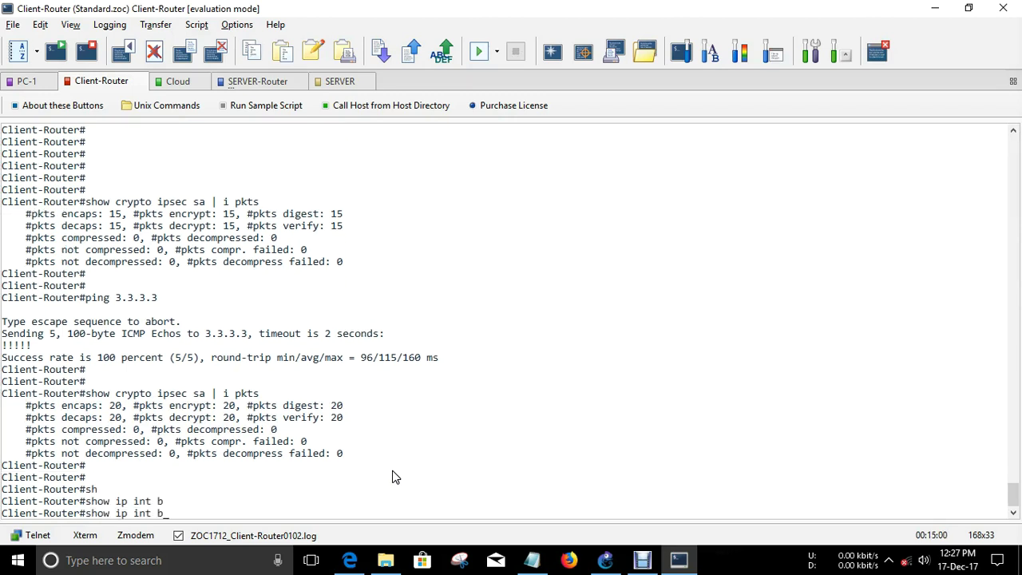
{"action": "key", "text": "Return"}
{"action": "key", "text": "Return"}
{"action": "key", "text": "Return"}
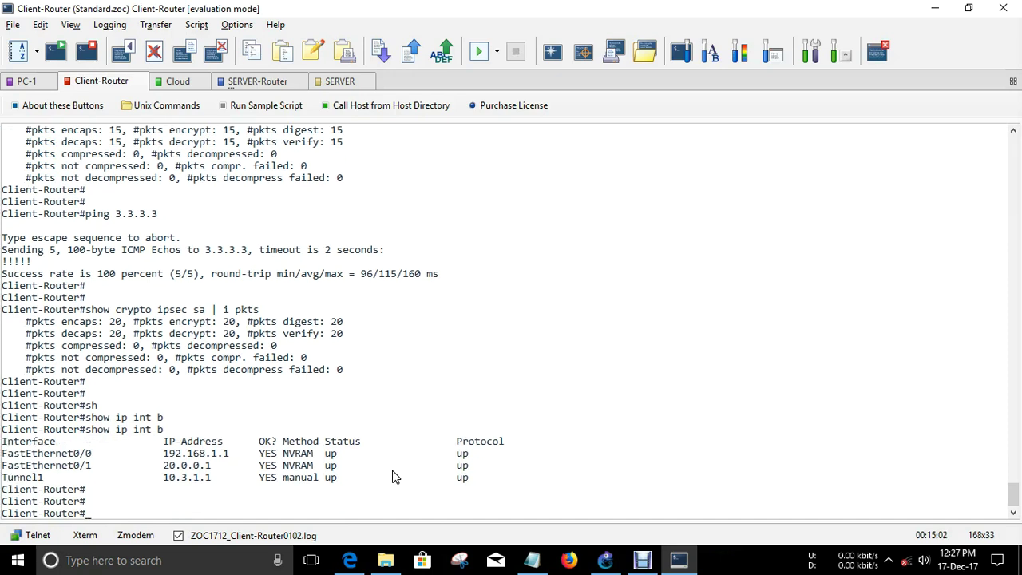
- Show the full 'show interfaces tunnel 1' output, highlighting its GRE/IP transport line
{"action": "type", "text": "sh"}
{"action": "key", "text": "Tab"}
{"action": "type", "text": "utn"}
{"action": "key", "text": "Tab"}
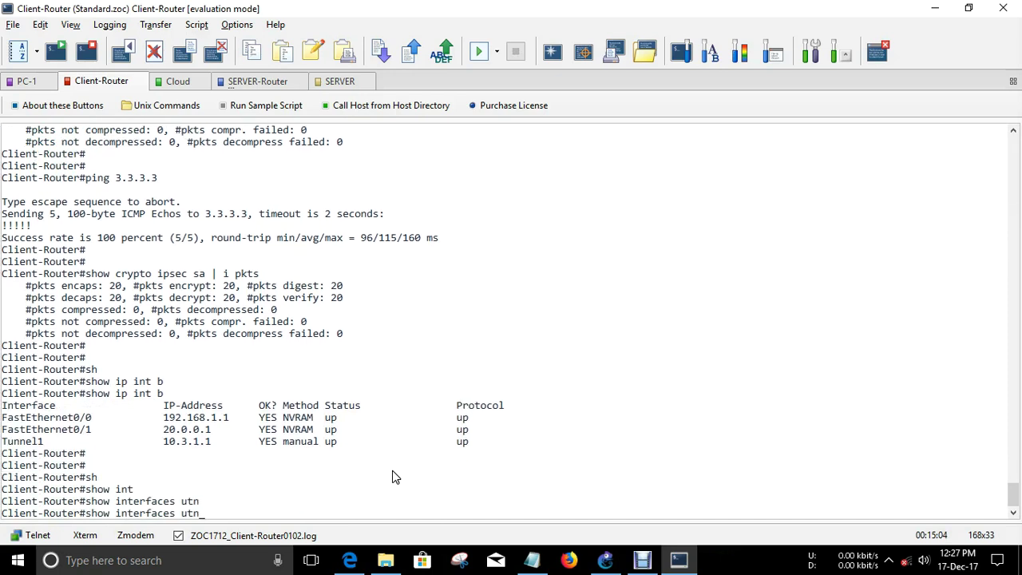
{"action": "key", "text": "BackSpace"}
{"action": "key", "text": "BackSpace"}
{"action": "key", "text": "BackSpace"}
{"action": "type", "text": "tun"}
{"action": "key", "text": "Tab"}
{"action": "type", "text": "1"}
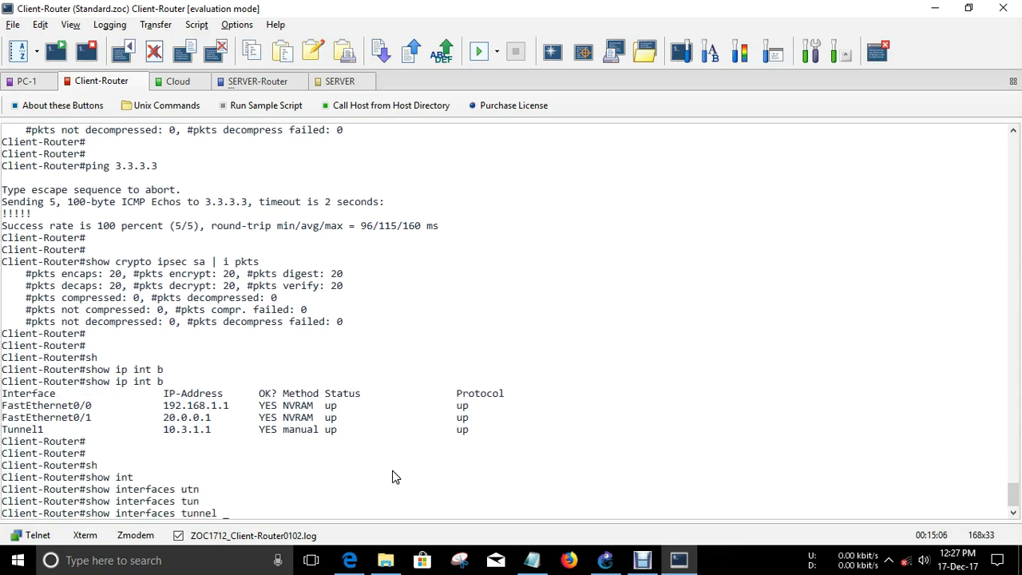
{"action": "key", "text": "Return"}
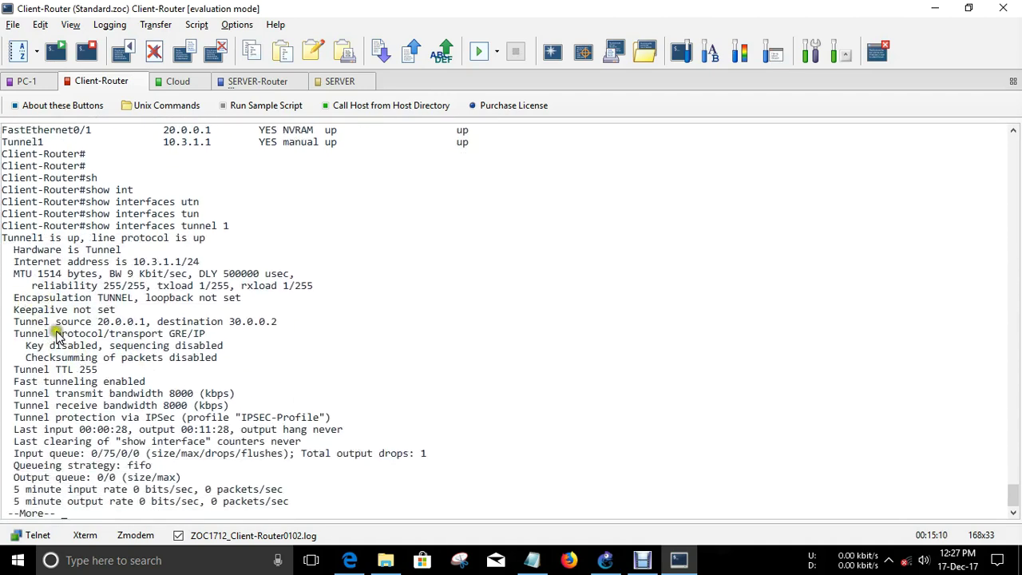
{"action": "left_click_drag", "start_coordinate": [14, 333], "coordinate": [225, 330]}
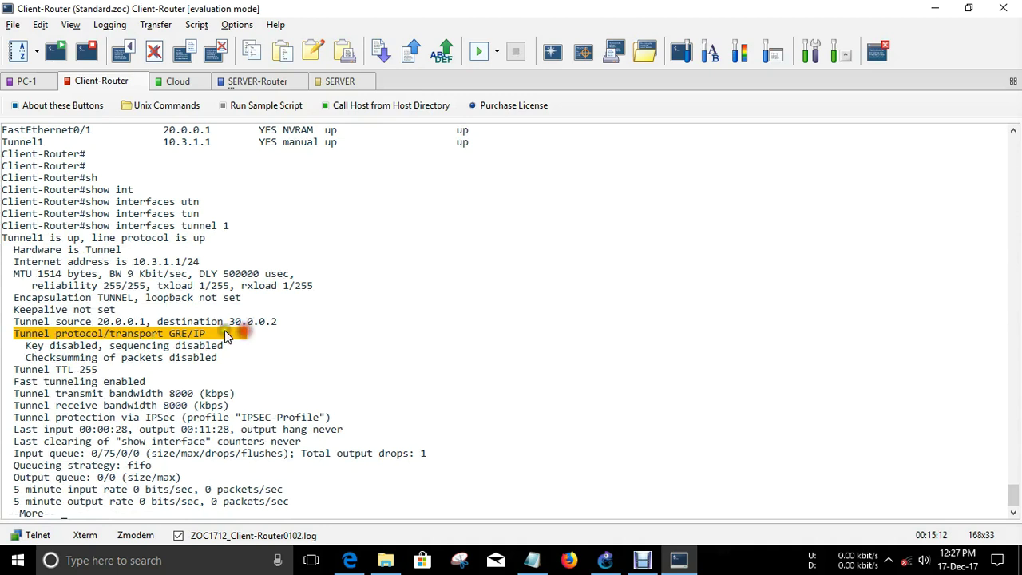
{"action": "left_click", "coordinate": [208, 333]}
{"action": "key", "text": "space"}
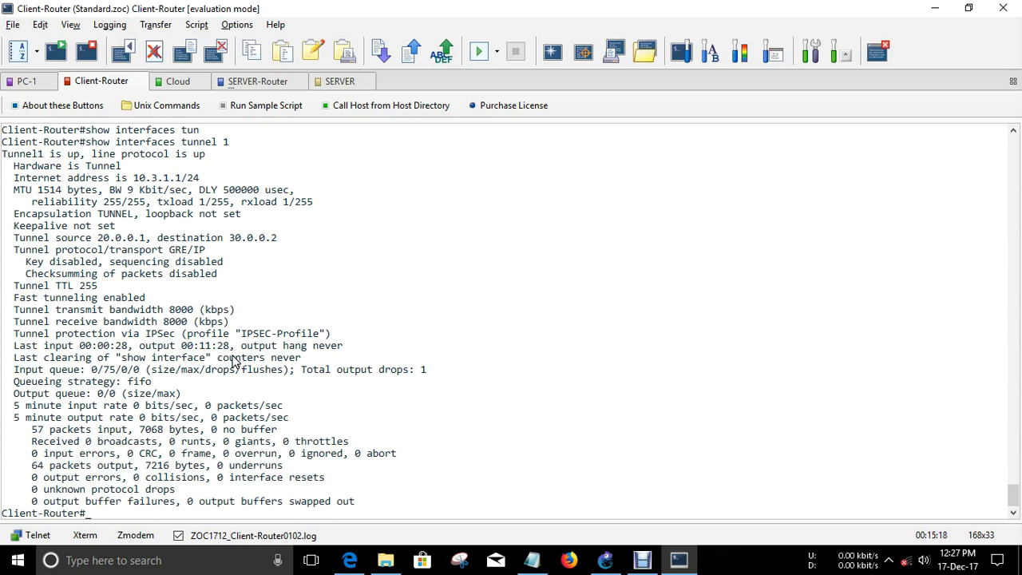
{"action": "key", "text": "Return"}
{"action": "key", "text": "Return"}
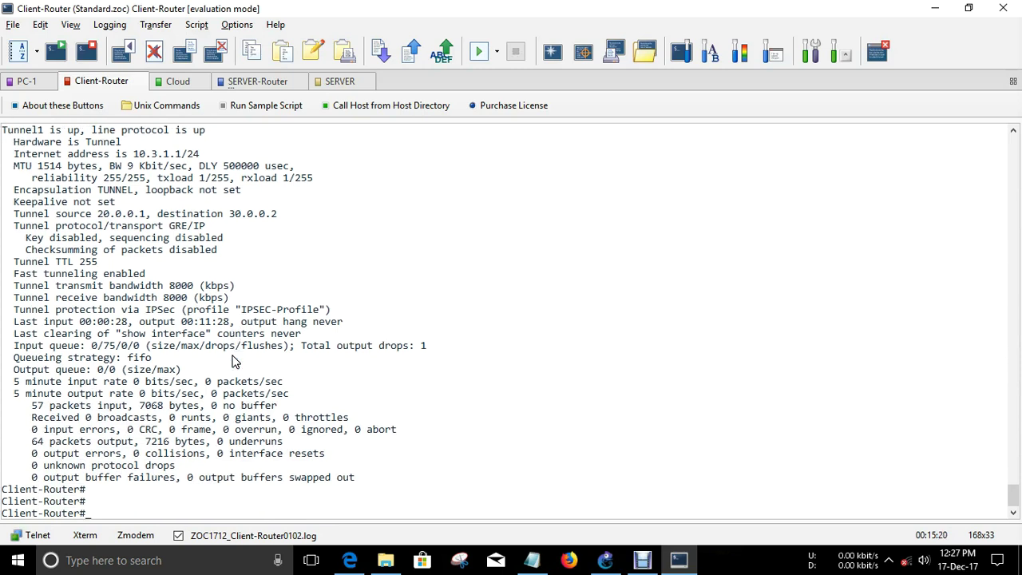
- Run 'show tunnel interface' and highlight Tunnel1's destination 30.0.0.2 and source 20.0.0.1
{"action": "type", "text": "sh"}
{"action": "key", "text": "Tab"}
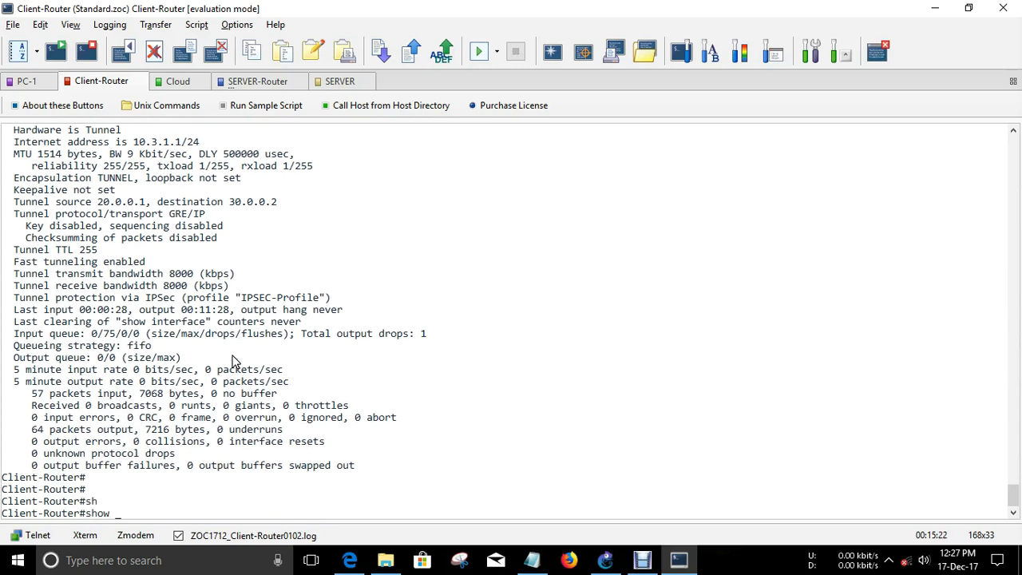
{"action": "type", "text": "tun"}
{"action": "key", "text": "Tab"}
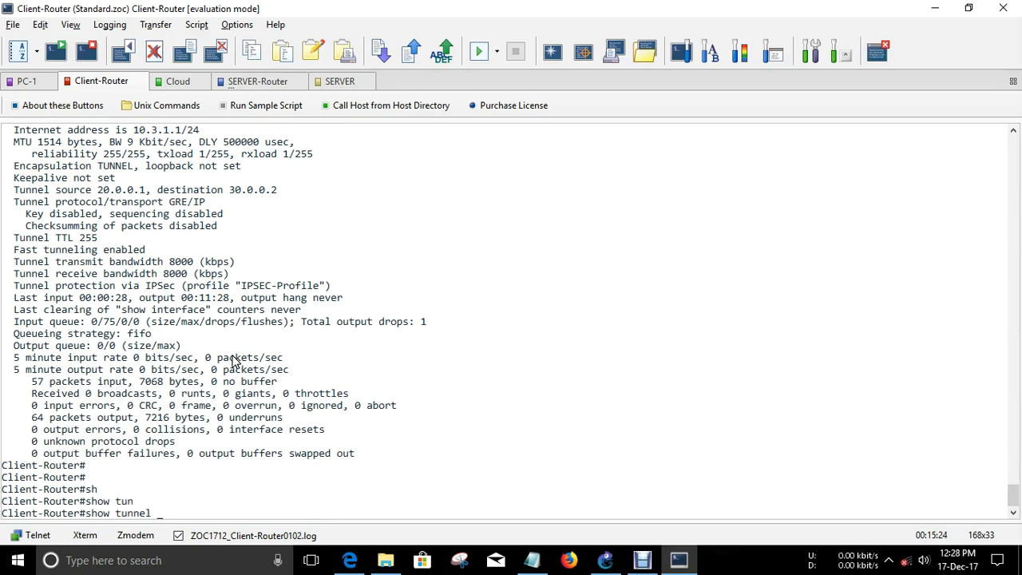
{"action": "type", "text": "?"}
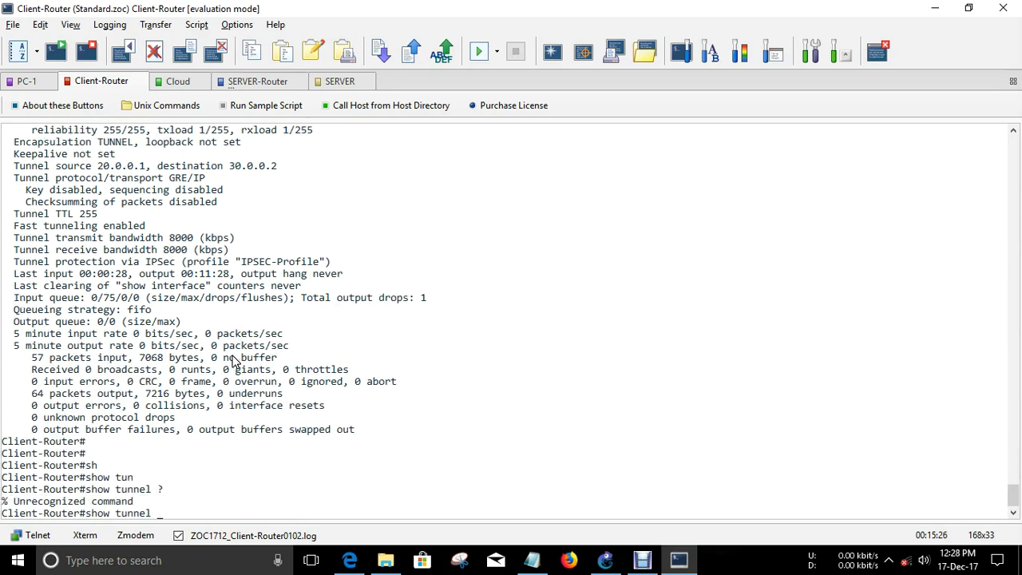
{"action": "type", "text": "interface"}
{"action": "key", "text": "Return"}
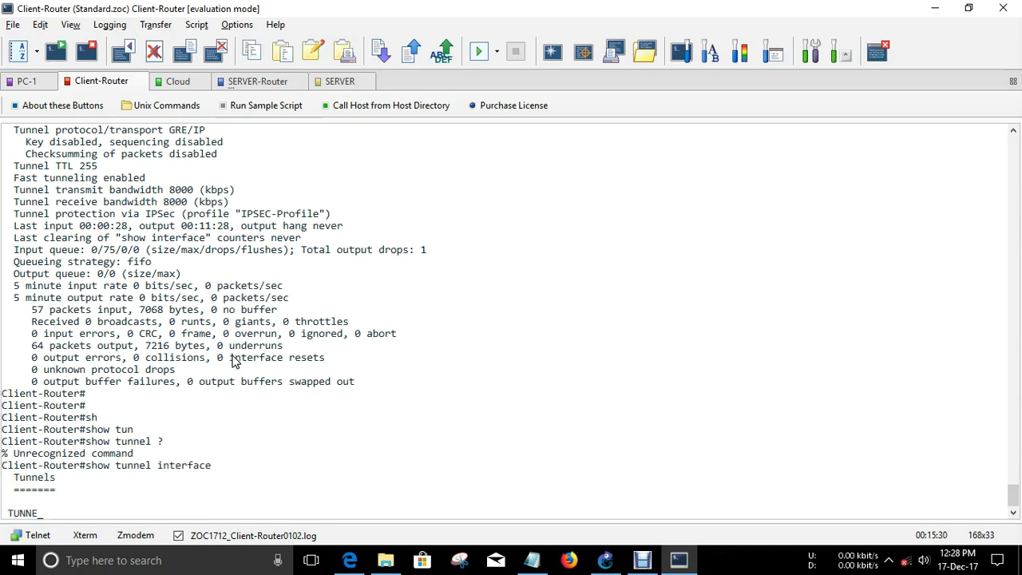
{"action": "key", "text": "Return"}
{"action": "key", "text": "Return"}
{"action": "key", "text": "Return"}
{"action": "key", "text": "Return"}
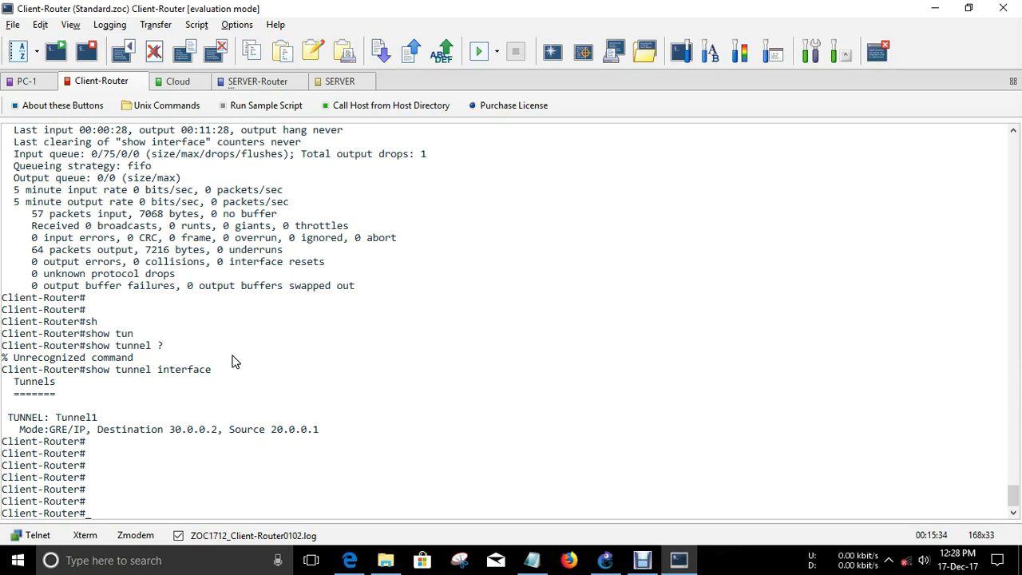
{"action": "left_click_drag", "start_coordinate": [11, 417], "coordinate": [99, 421]}
{"action": "left_click", "coordinate": [68, 421]}
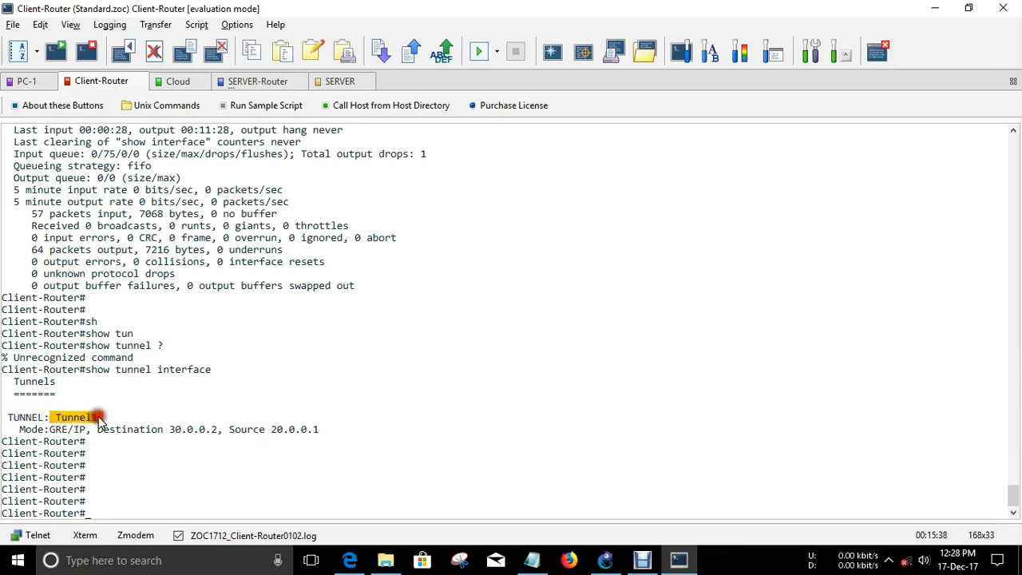
{"action": "left_click_drag", "start_coordinate": [13, 431], "coordinate": [341, 432]}
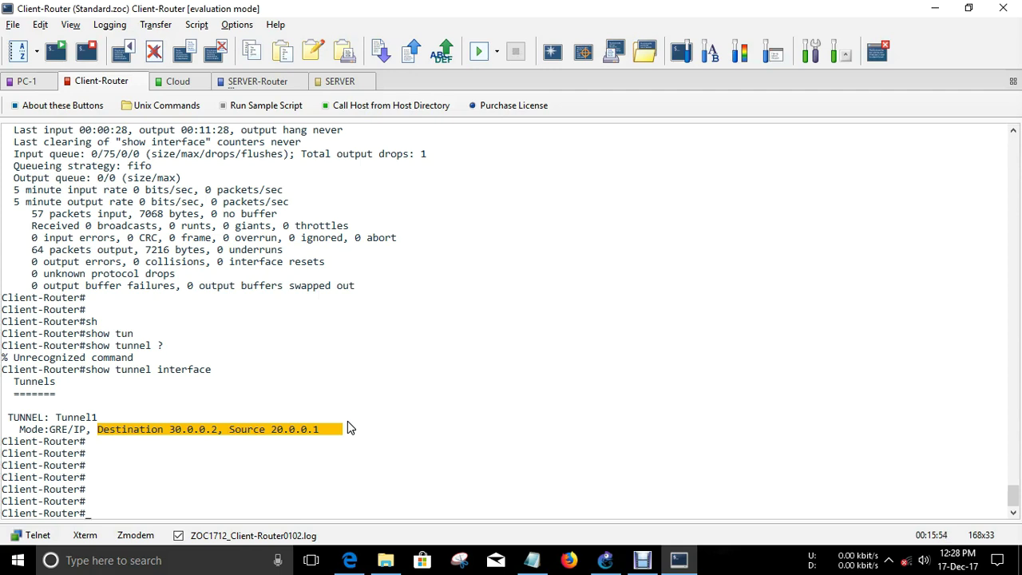
{"action": "key", "text": "Return"}
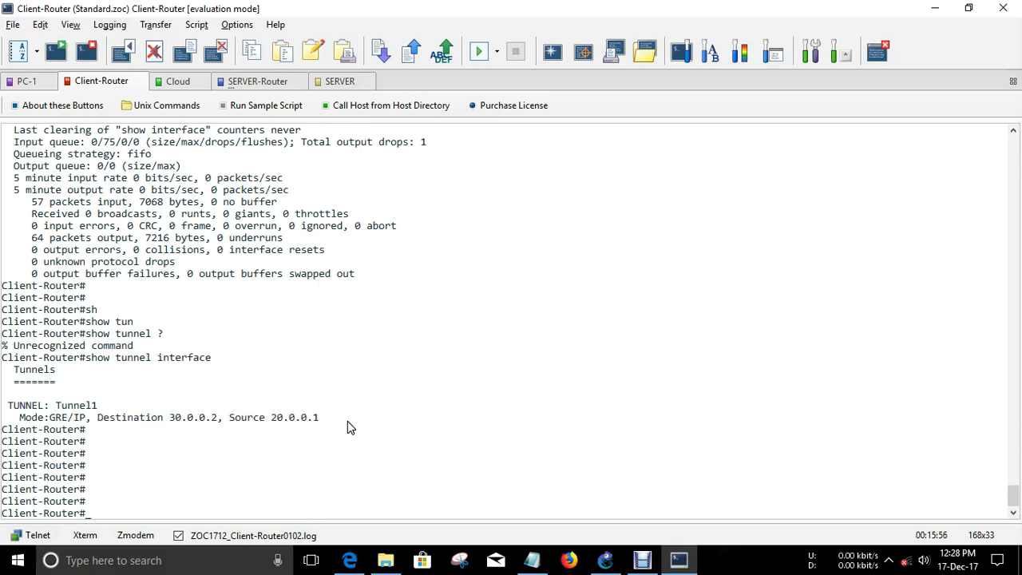